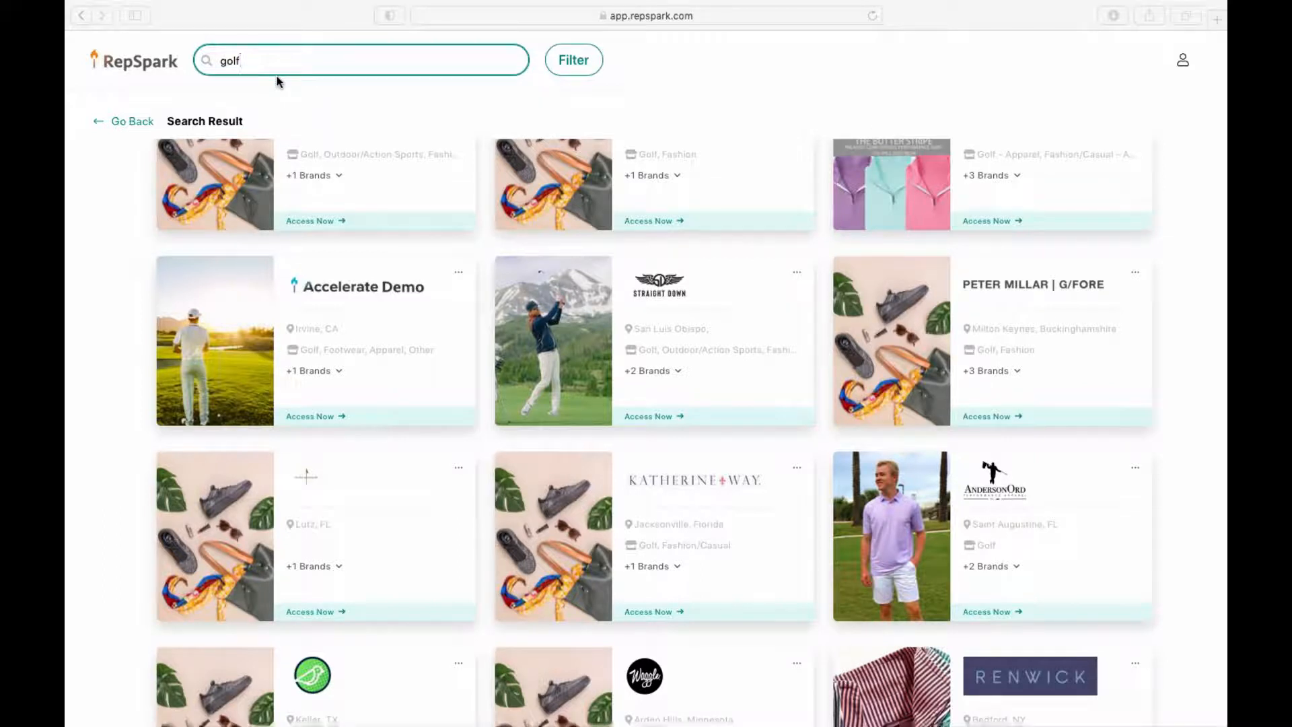
Step: Open the Select filter panel for the 'golf' brand search results
{"action": "left_click", "coordinate": [581, 64]}
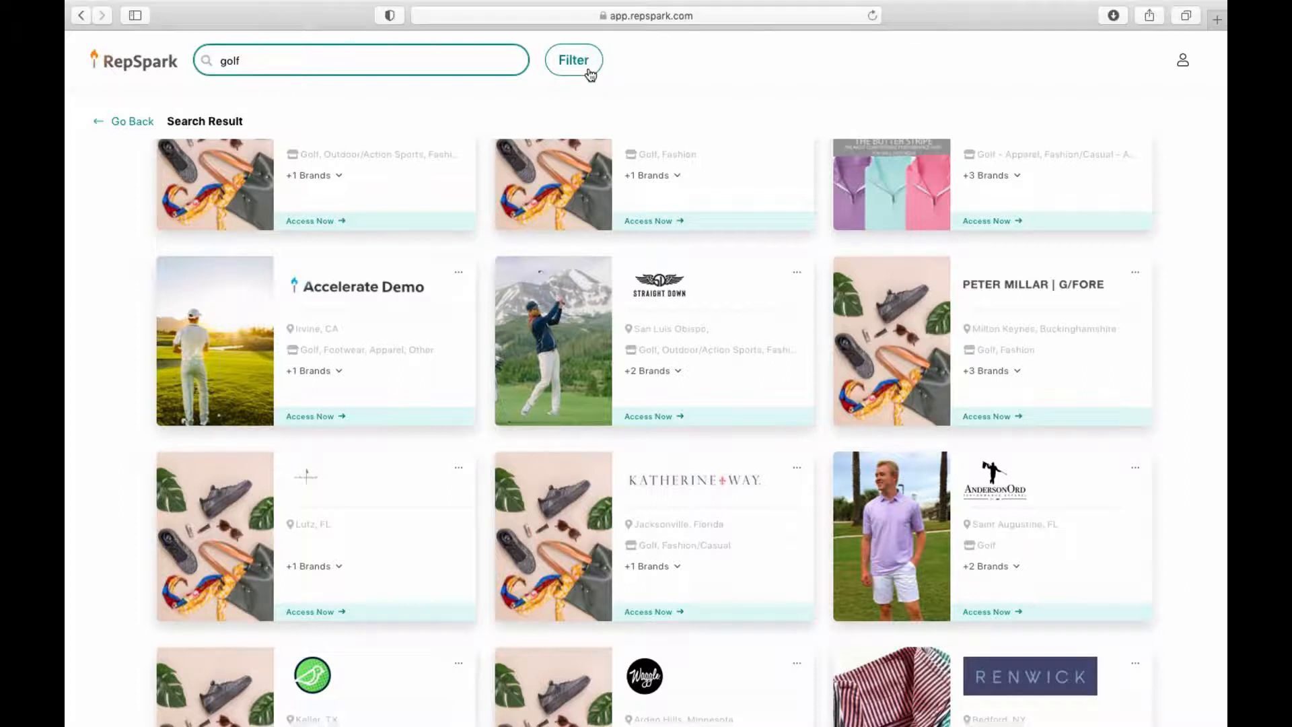
{"action": "left_click", "coordinate": [584, 65]}
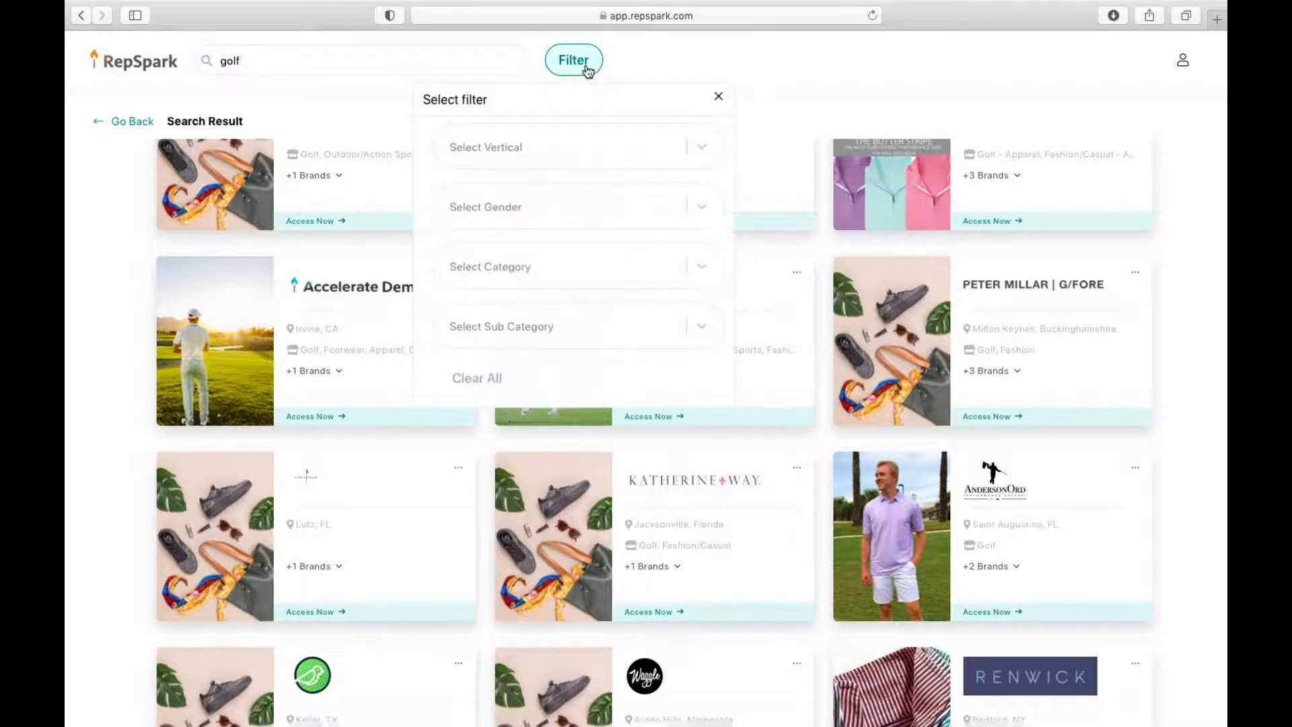
Step: Look through the Select Vertical list without choosing one, then close the filter panel unapplied
{"action": "left_click", "coordinate": [700, 148]}
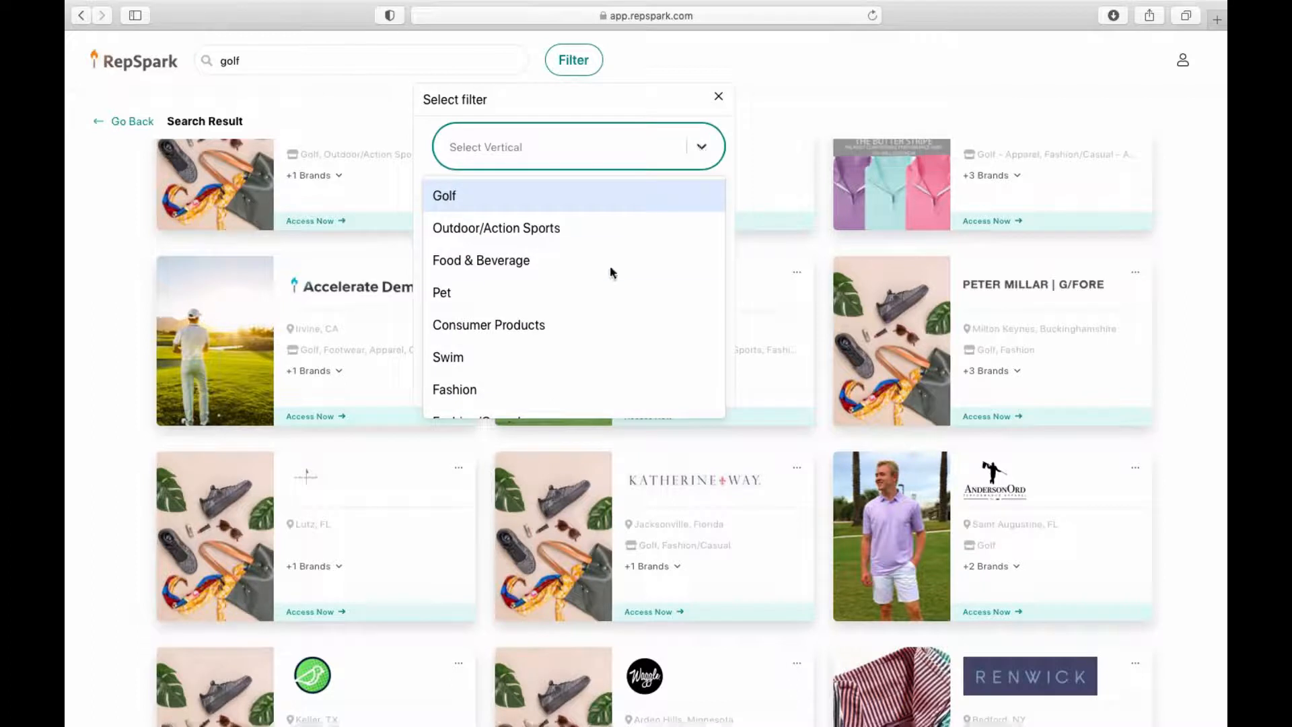
{"action": "scroll", "coordinate": [613, 269], "scroll_direction": "down", "scroll_amount": 1}
{"action": "scroll", "coordinate": [687, 200], "scroll_direction": "up", "scroll_amount": 1}
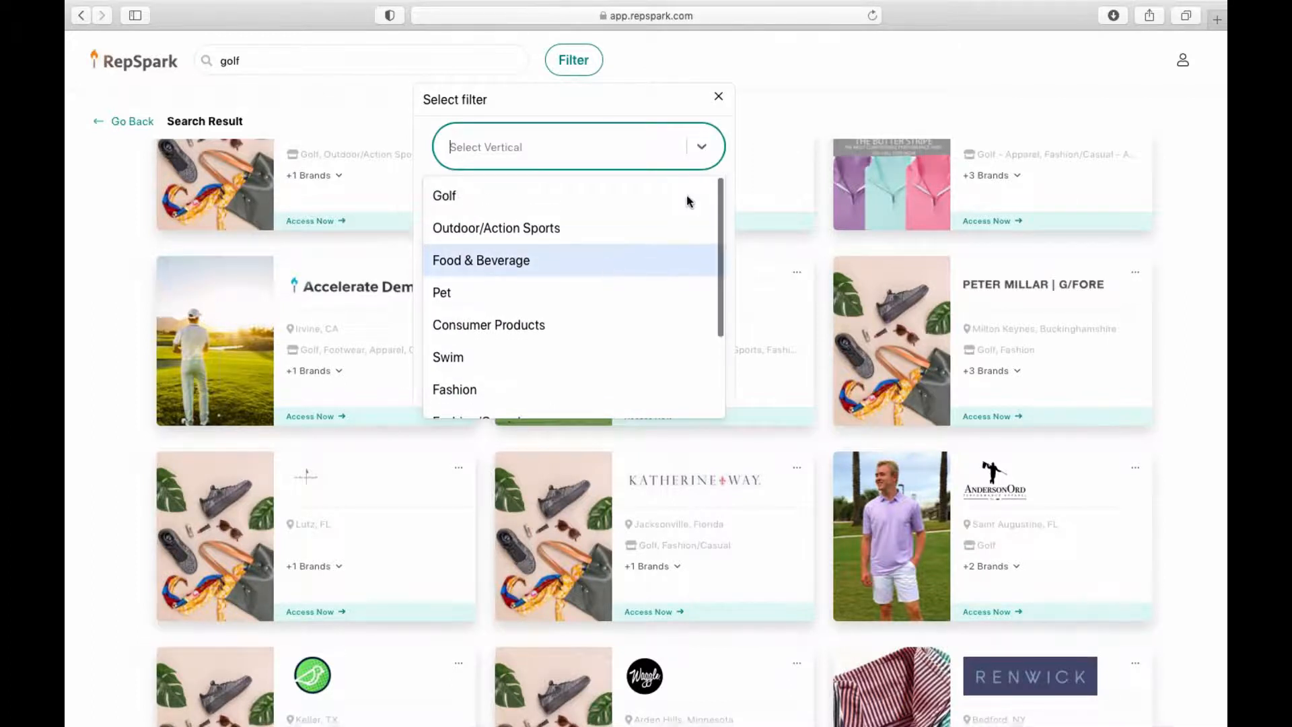
{"action": "left_click", "coordinate": [774, 133]}
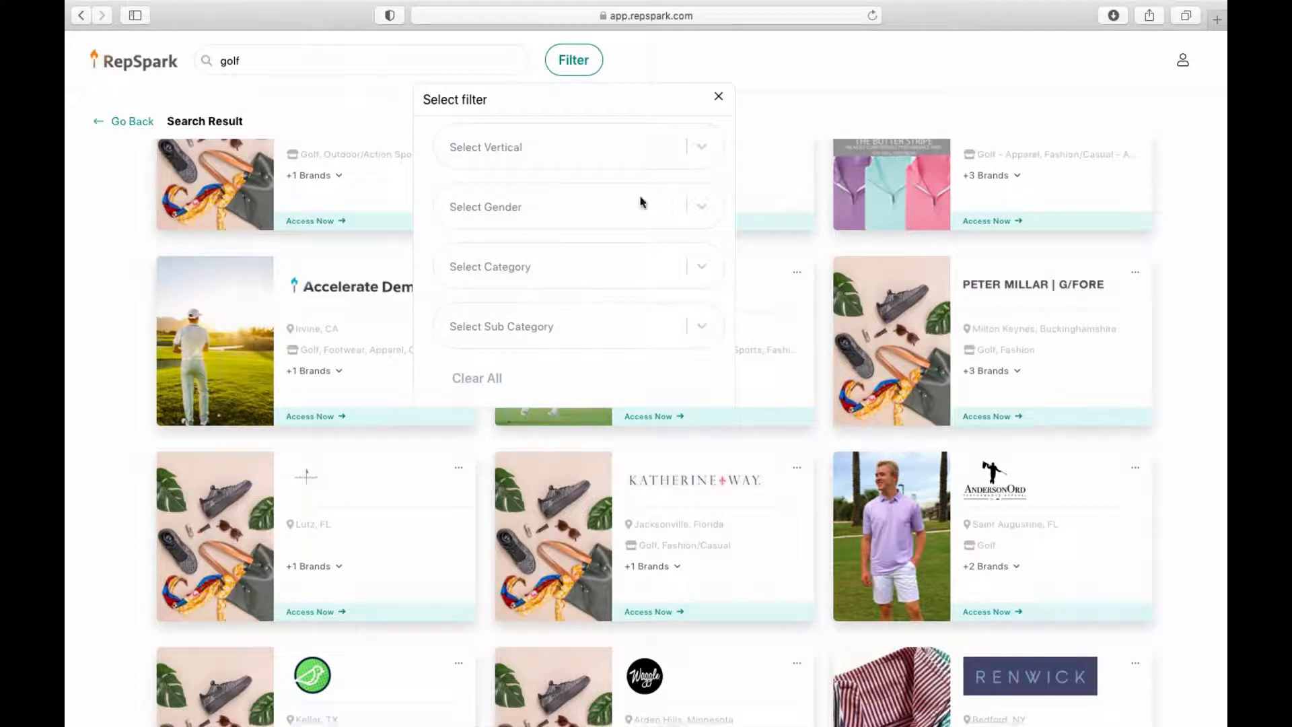
{"action": "left_click", "coordinate": [789, 88]}
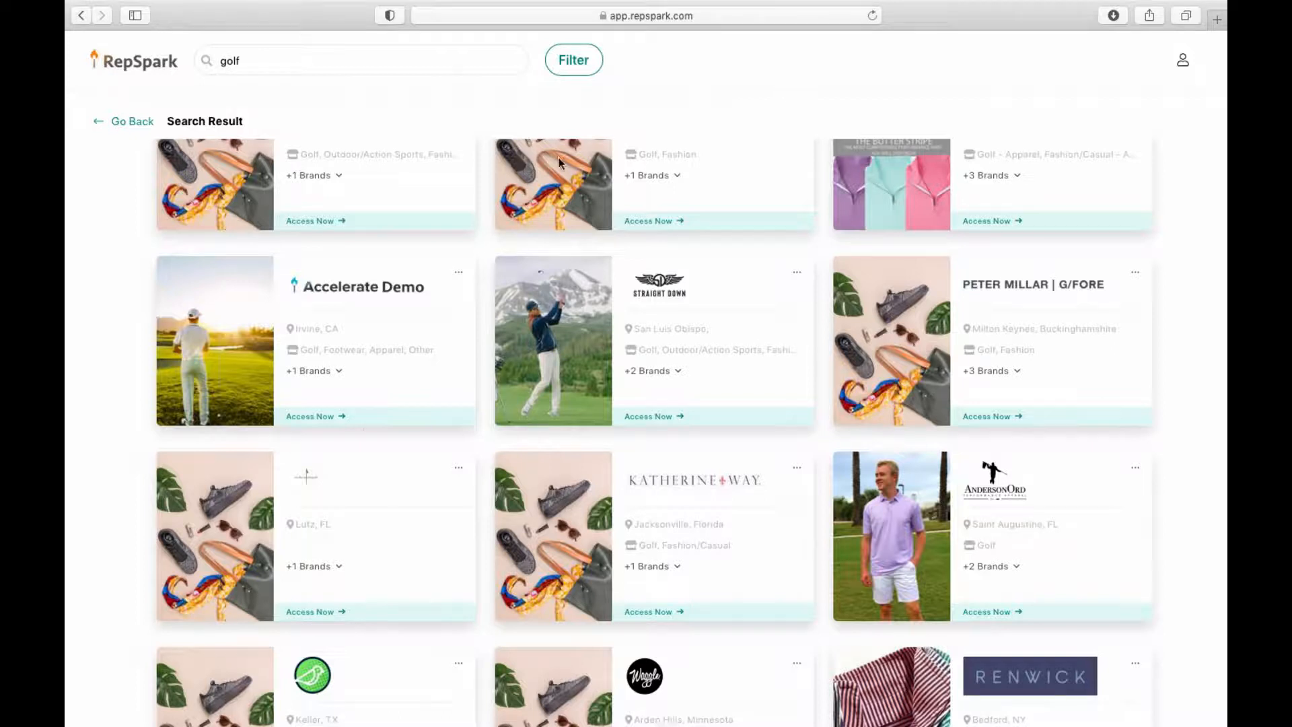
{"action": "scroll", "coordinate": [369, 337], "scroll_direction": "up", "scroll_amount": 2}
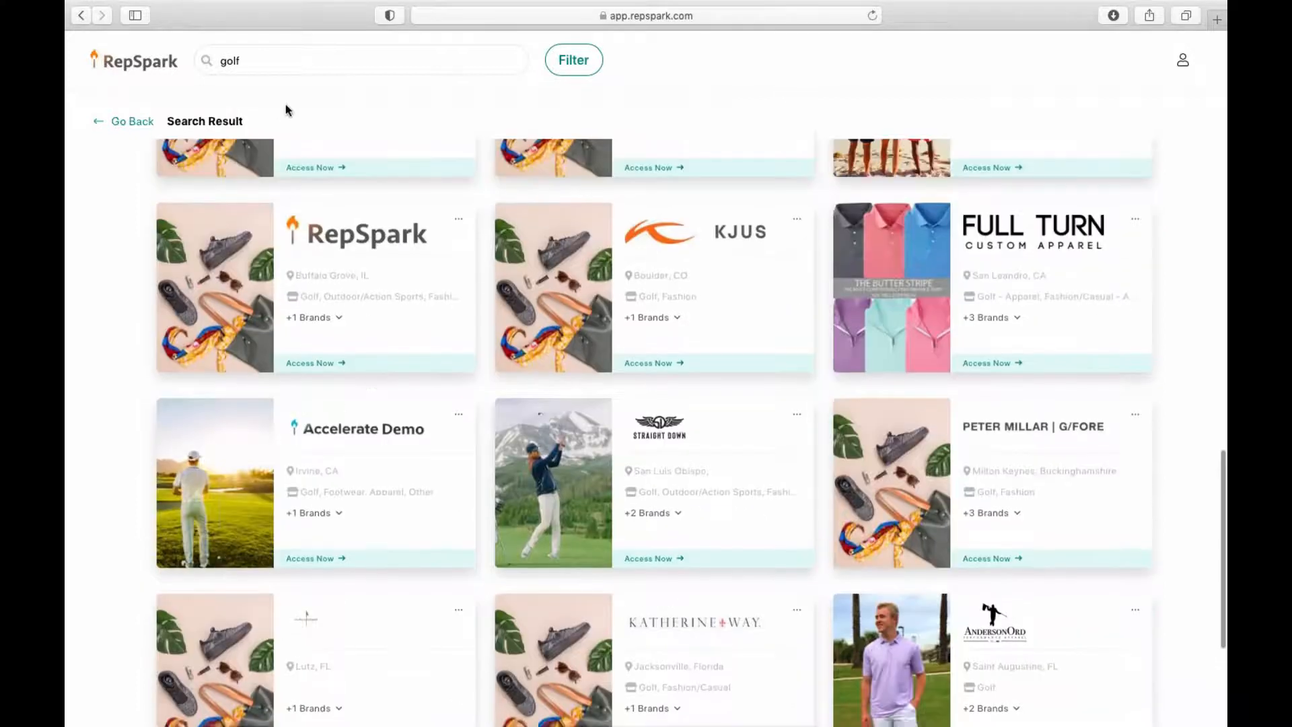
{"action": "scroll", "coordinate": [558, 244], "scroll_direction": "down", "scroll_amount": 4}
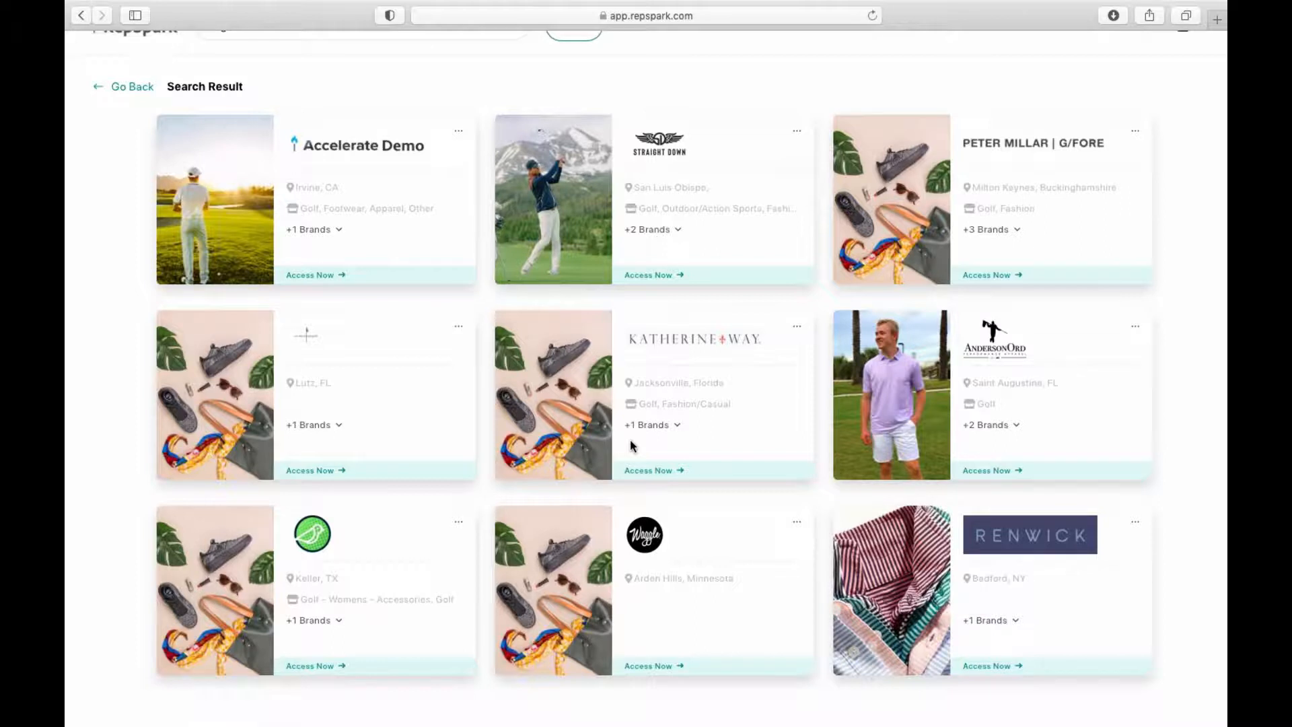
{"action": "scroll", "coordinate": [427, 262], "scroll_direction": "up", "scroll_amount": 15}
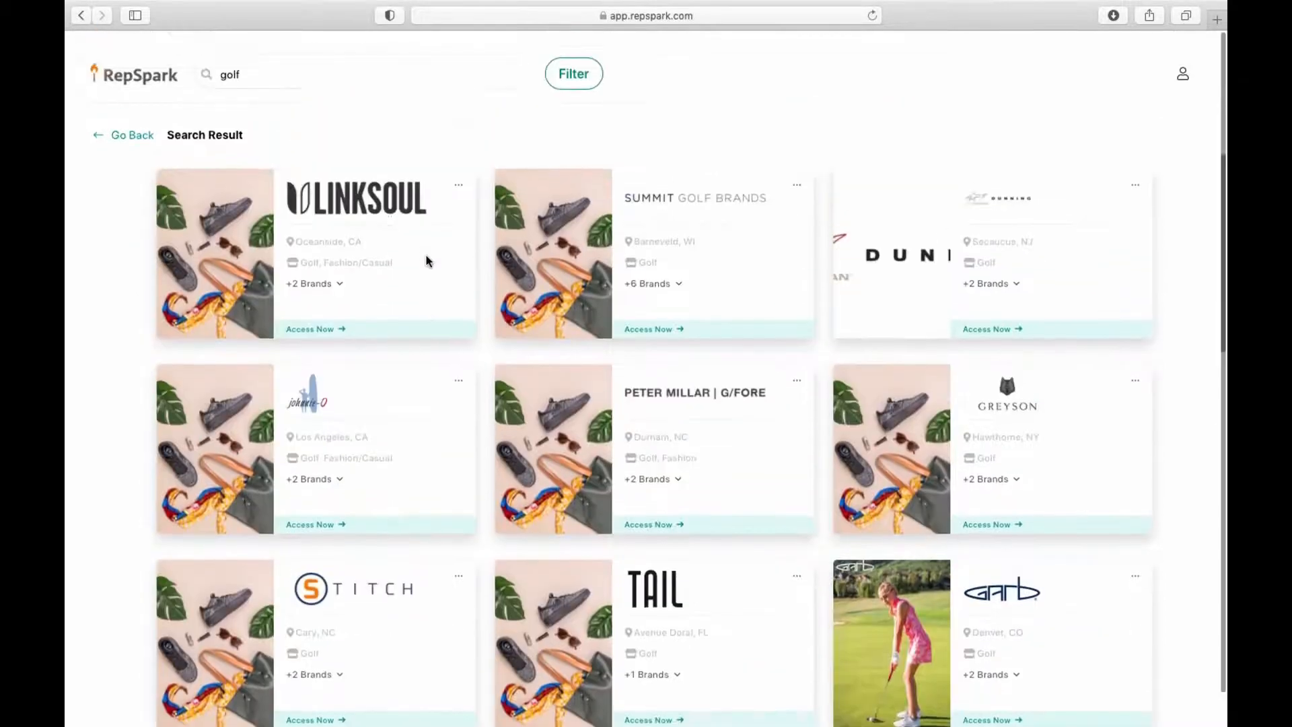
Step: Replace the 'golf' search with 'demo' and enter the Enterprise Demo showroom
{"action": "left_click", "coordinate": [285, 66]}
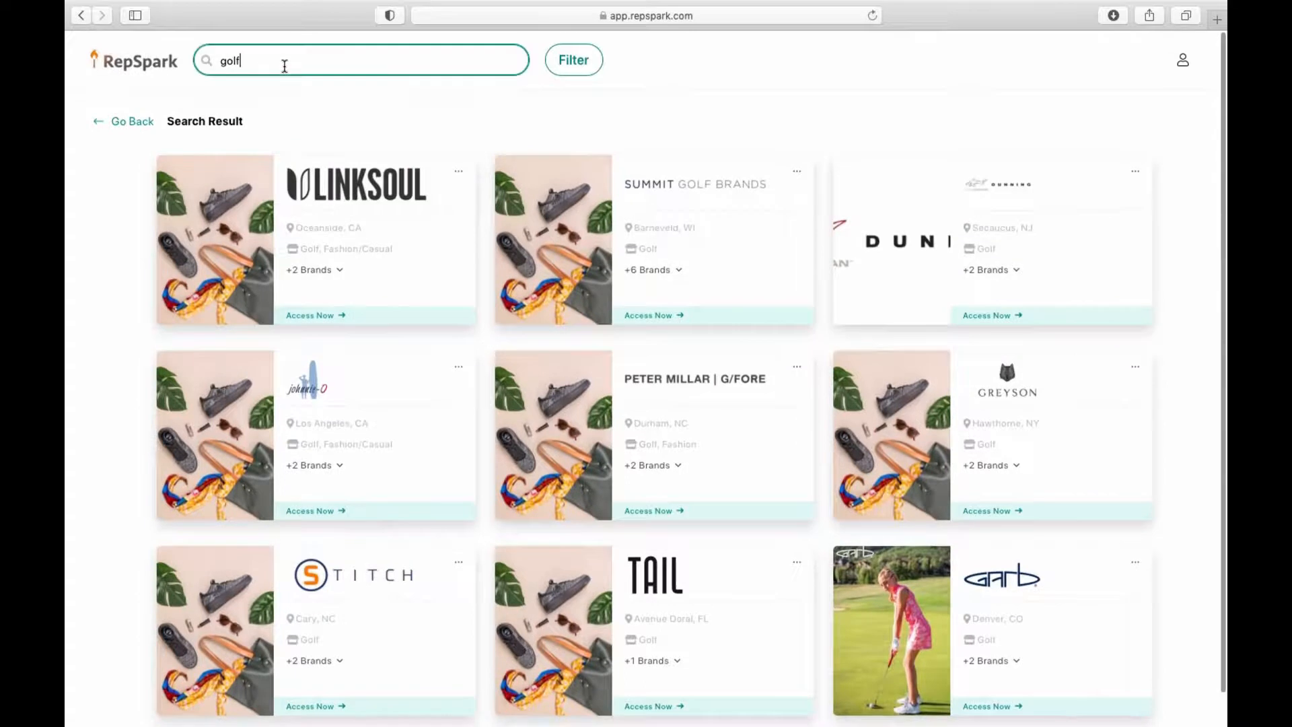
{"action": "key", "text": "BackSpace"}
{"action": "key", "text": "BackSpace"}
{"action": "key", "text": "BackSpace"}
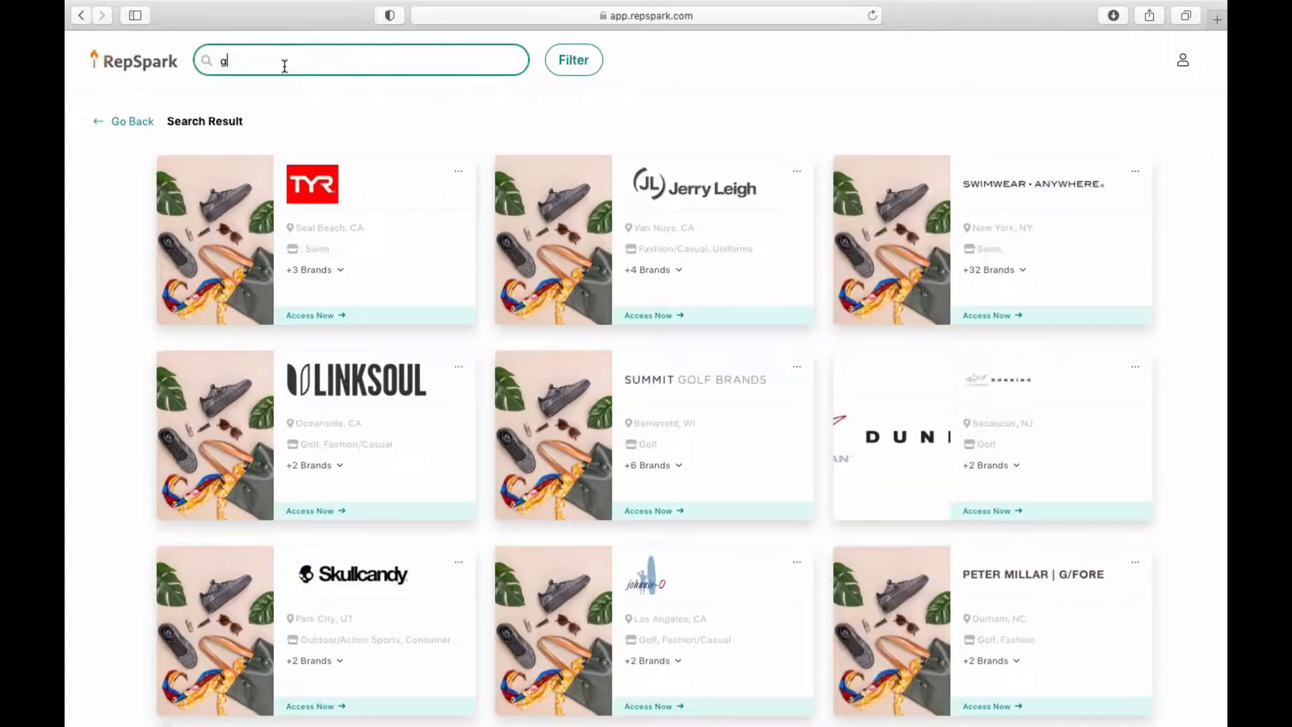
{"action": "key", "text": "BackSpace"}
{"action": "type", "text": "demo"}
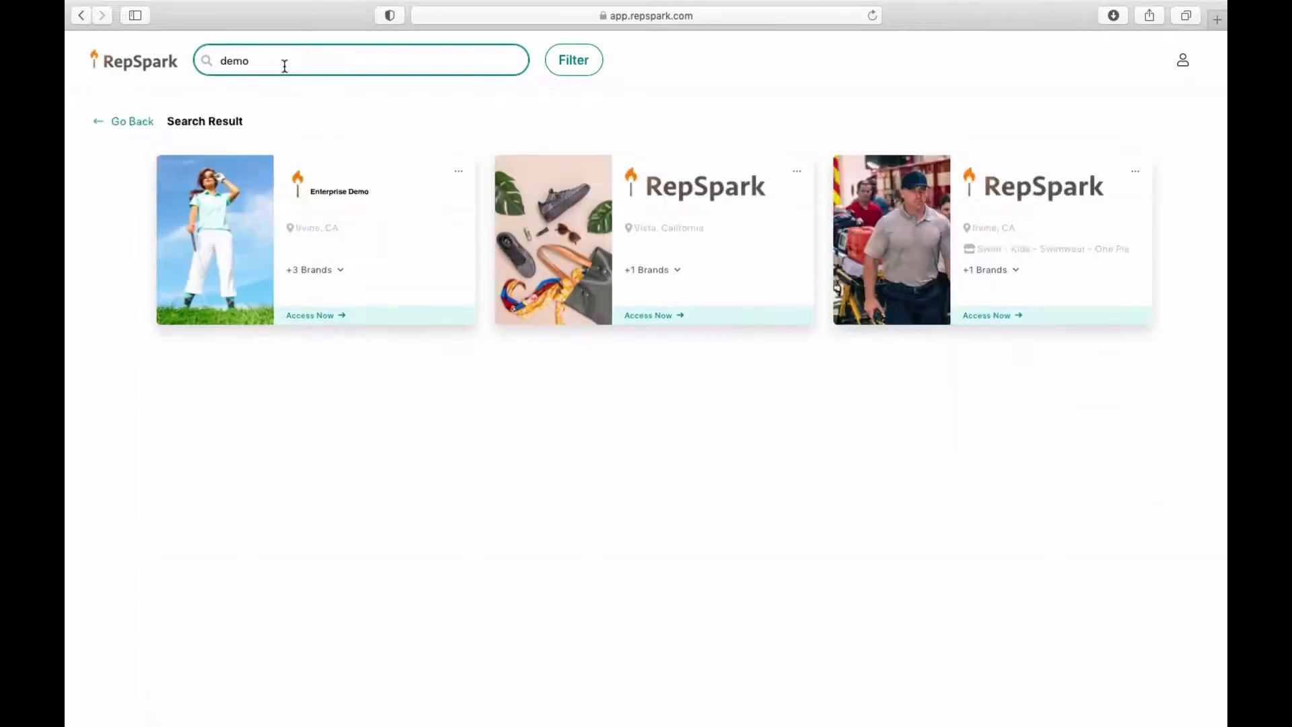
{"action": "left_click", "coordinate": [342, 316]}
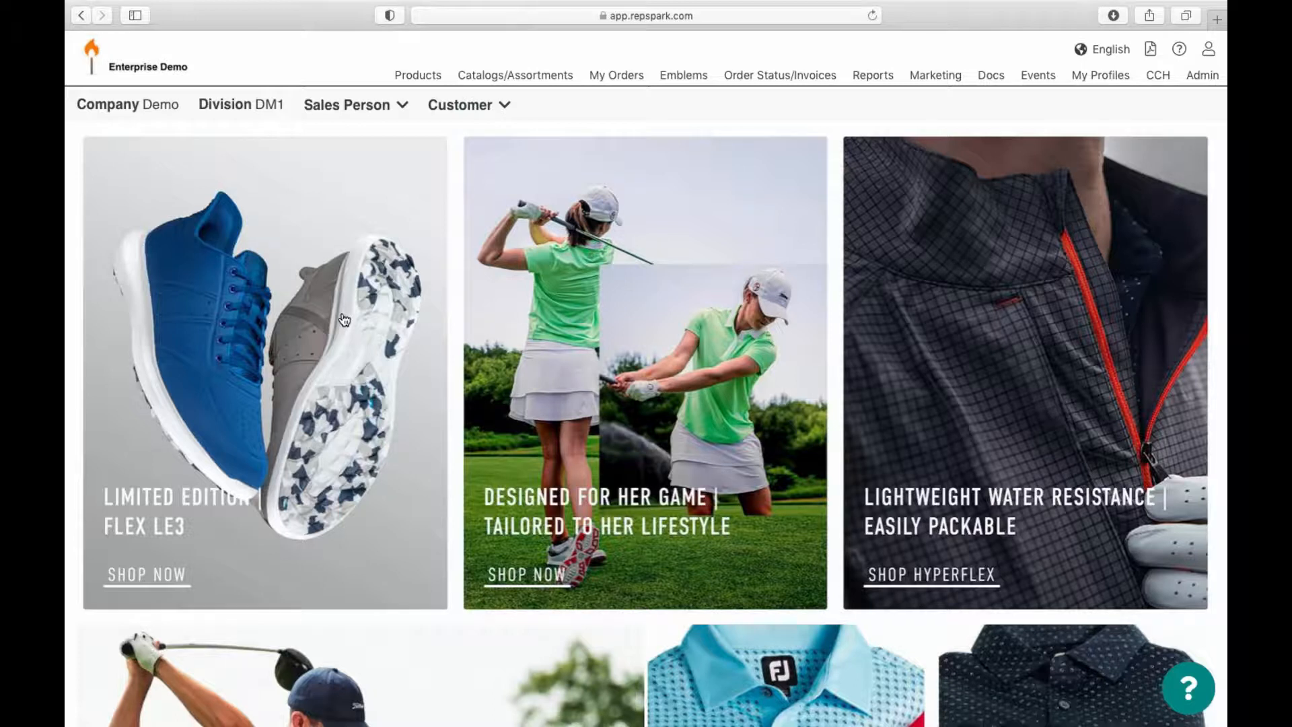
{"action": "scroll", "coordinate": [640, 367], "scroll_direction": "down", "scroll_amount": 5}
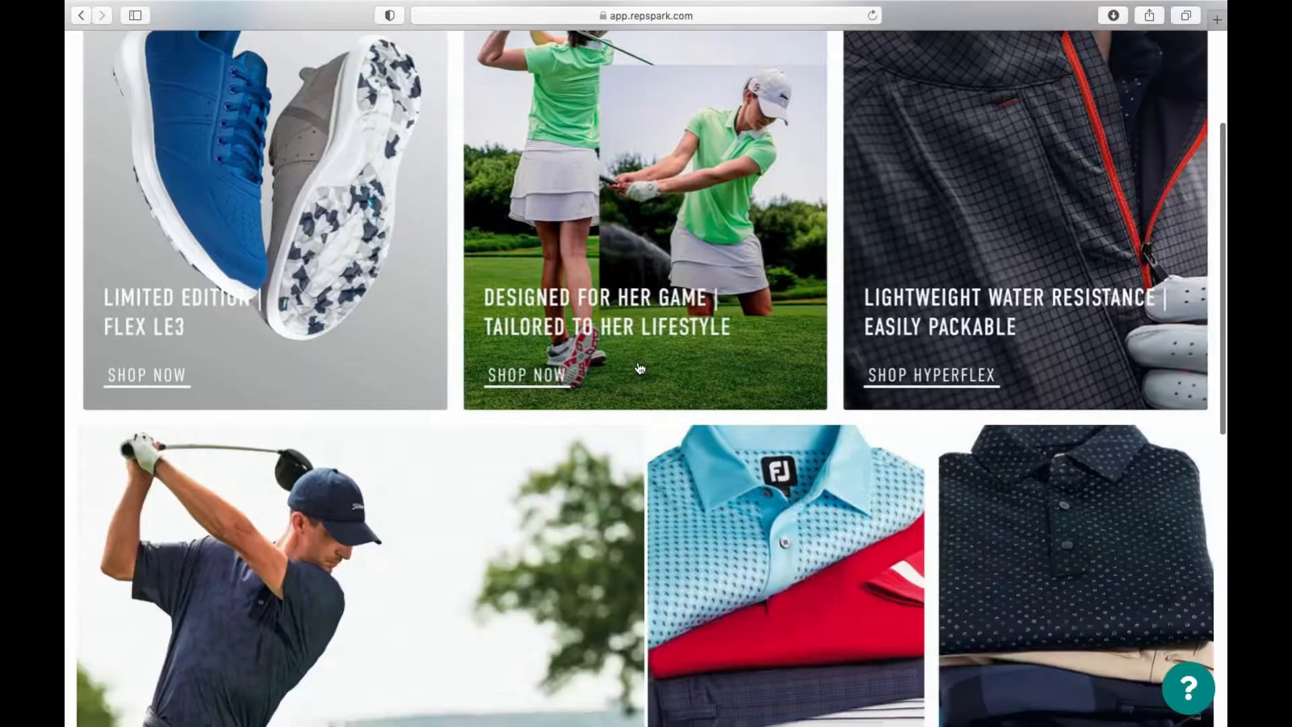
{"action": "scroll", "coordinate": [640, 367], "scroll_direction": "up", "scroll_amount": 5}
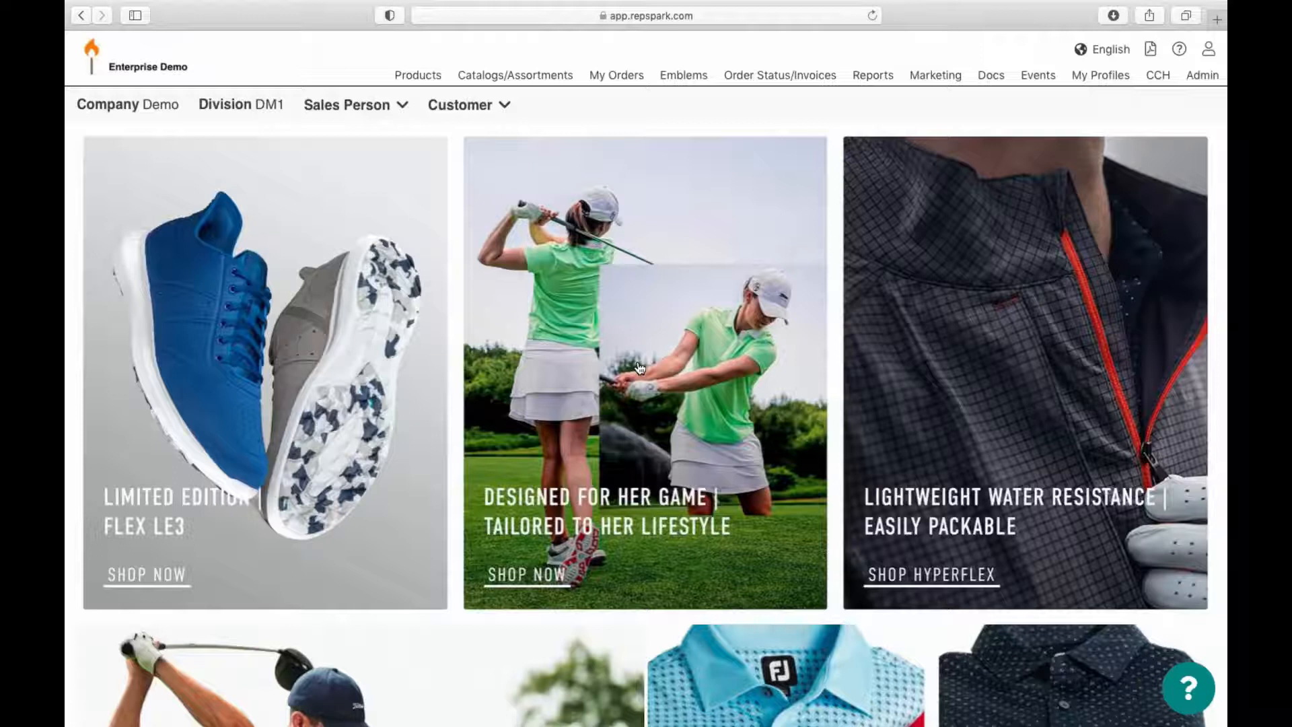
Step: Go to the Products page showing Pm Canyon Hybrid shorts and swimwear
{"action": "left_click", "coordinate": [431, 86]}
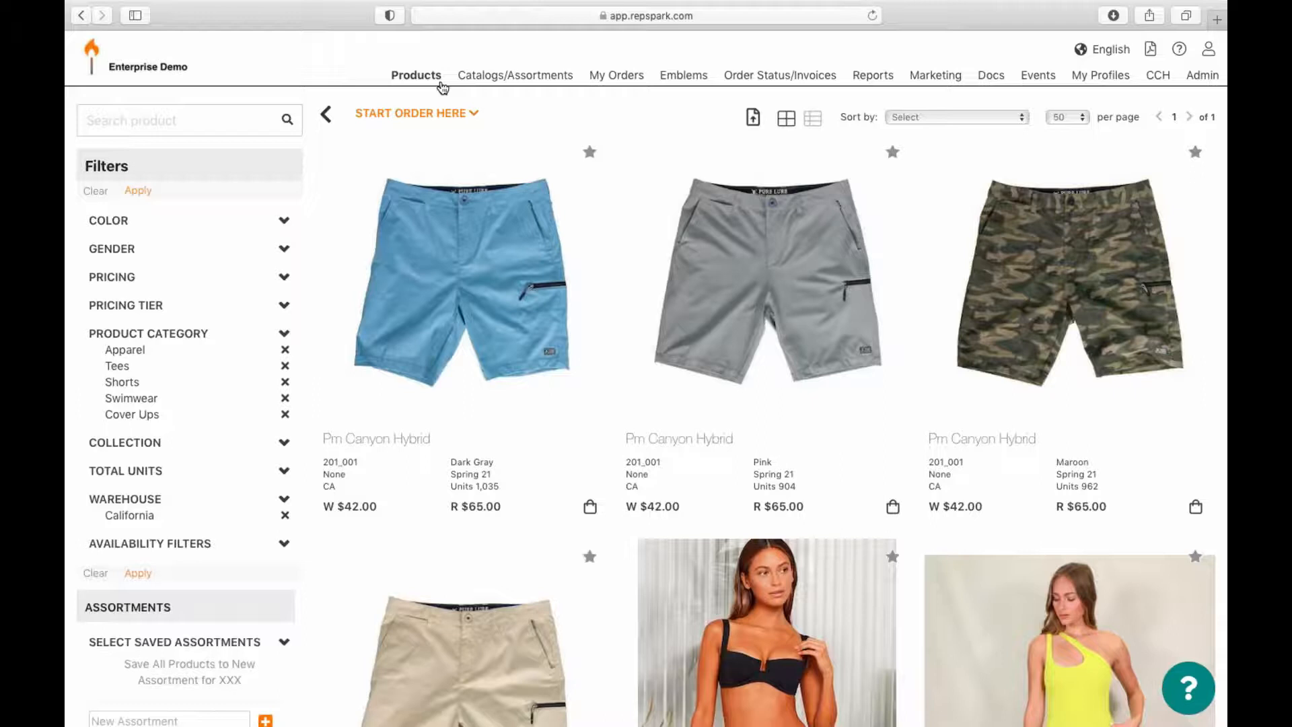
Step: Visit Catalogs/Assortments, expand the ASSORTMENTS section, then return to all catalogs and assortments
{"action": "left_click", "coordinate": [517, 75]}
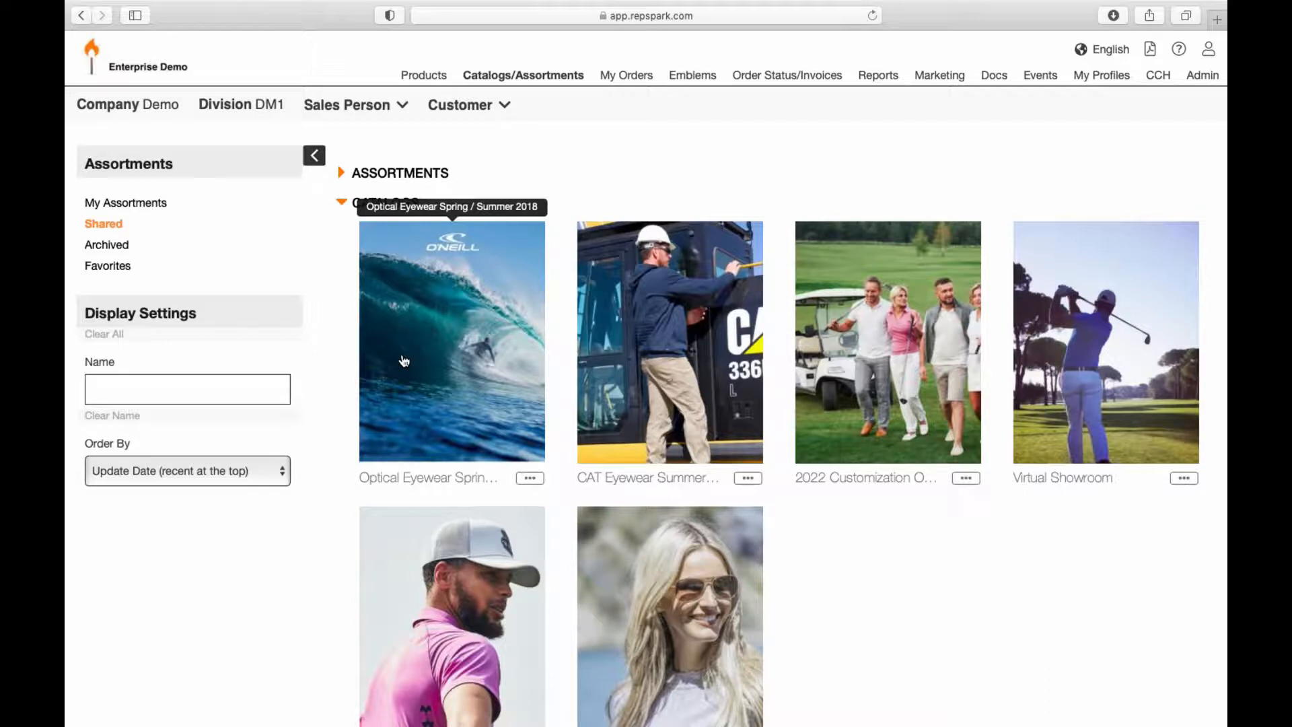
{"action": "left_click", "coordinate": [342, 173]}
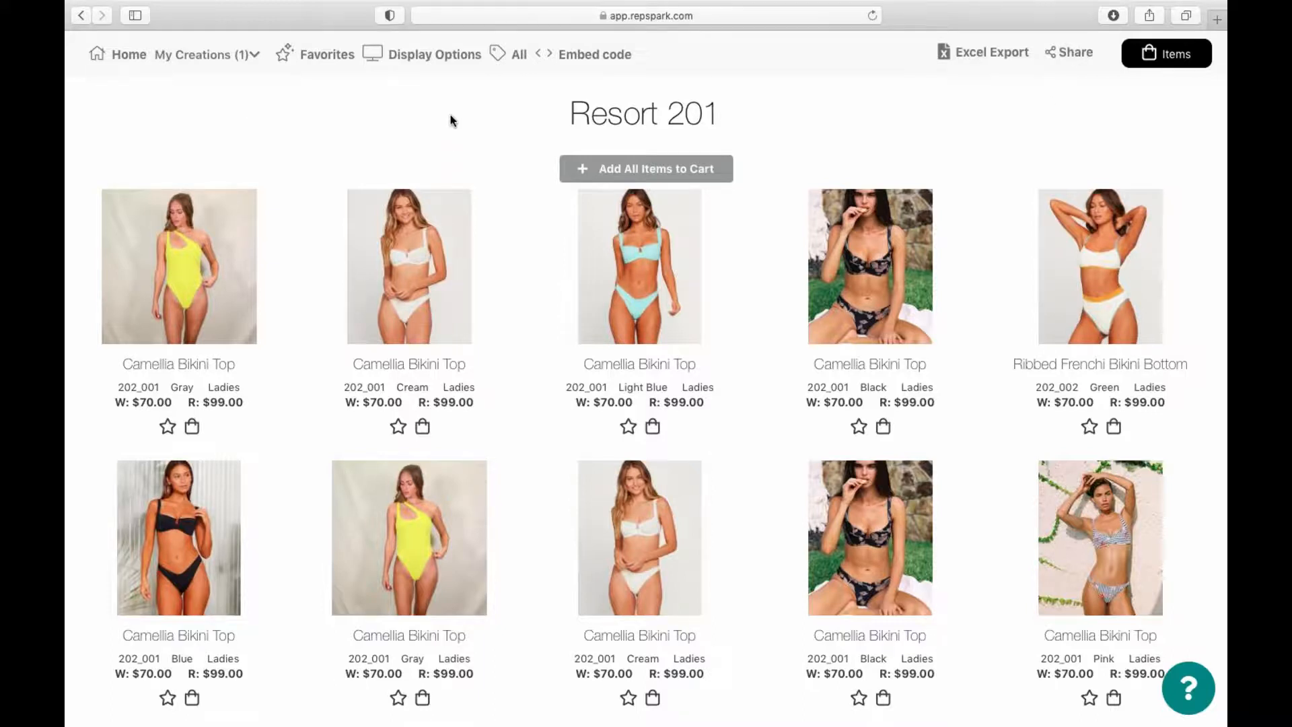
{"action": "left_click", "coordinate": [508, 59]}
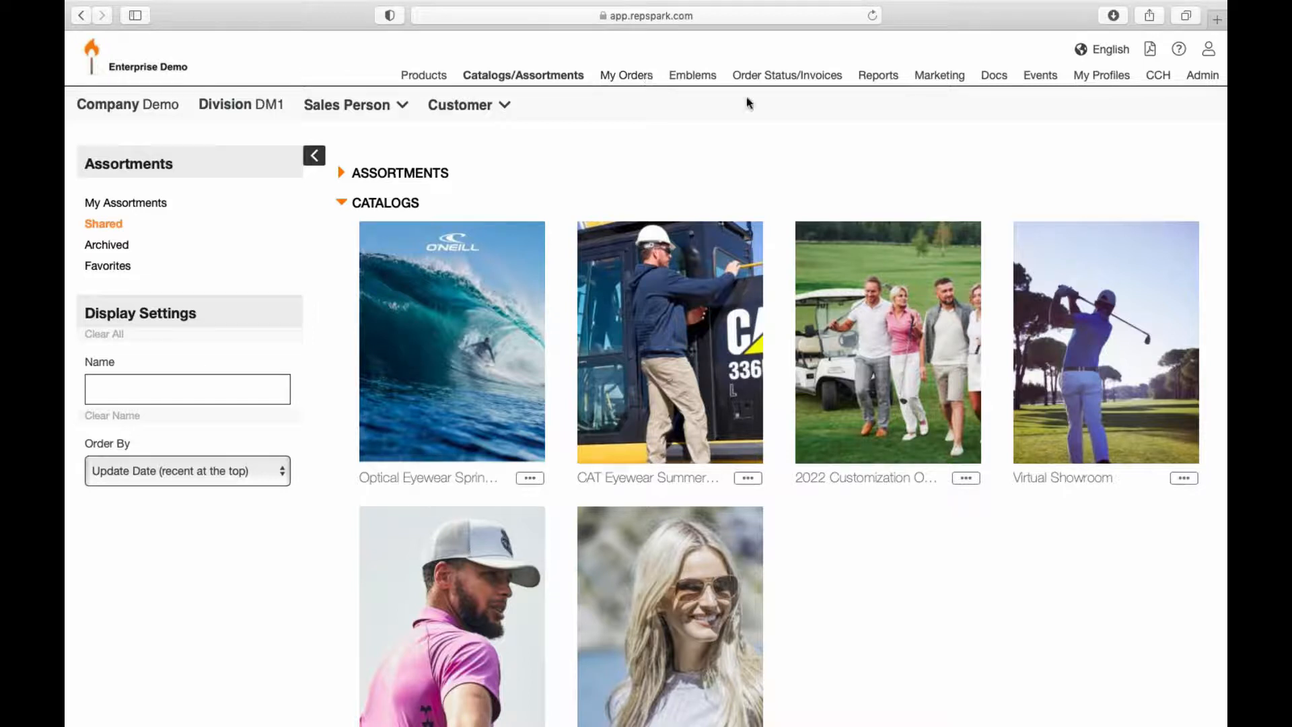
Step: Use the Resort 201 toolbar to leave the assortment view
{"action": "left_click", "coordinate": [875, 76]}
{"action": "mouse_move", "coordinate": [862, 84]}
{"action": "left_click", "coordinate": [870, 79]}
{"action": "left_click", "coordinate": [424, 81]}
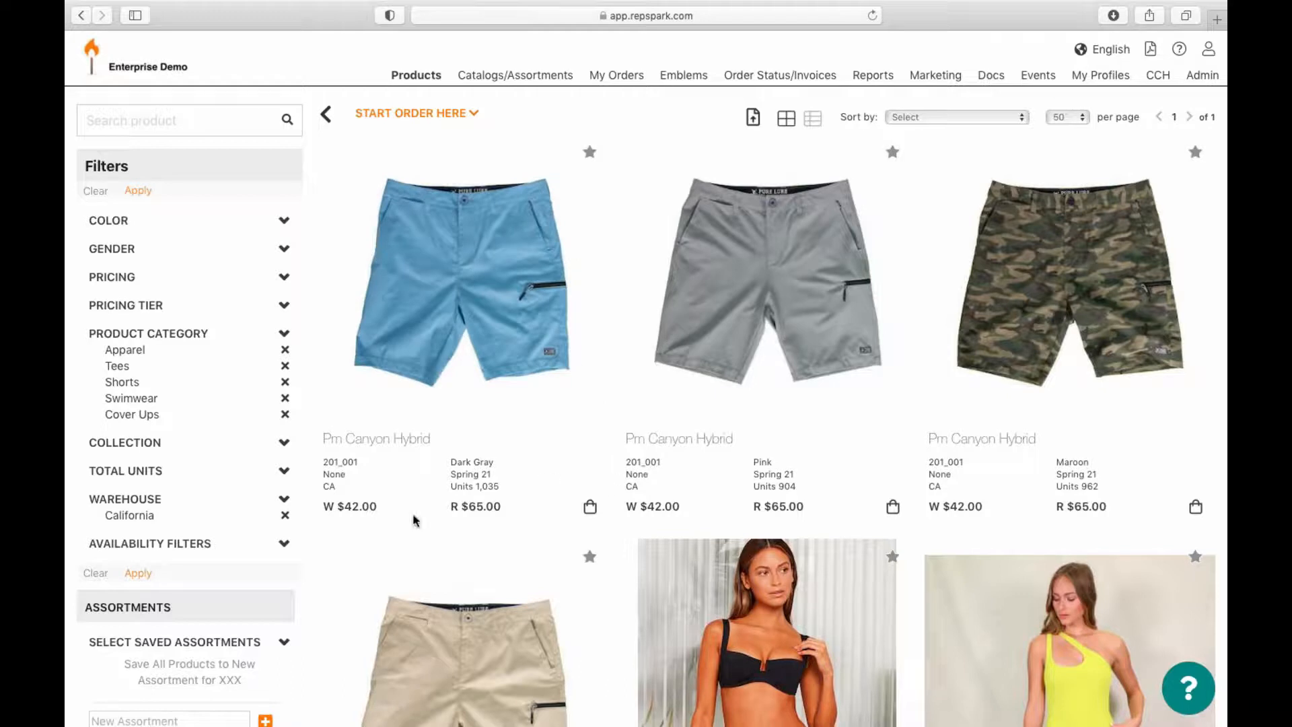
Step: Check the shorts' 1,035 unit count, then switch products to the size-by-size list view
{"action": "scroll", "coordinate": [395, 499], "scroll_direction": "down", "scroll_amount": 5}
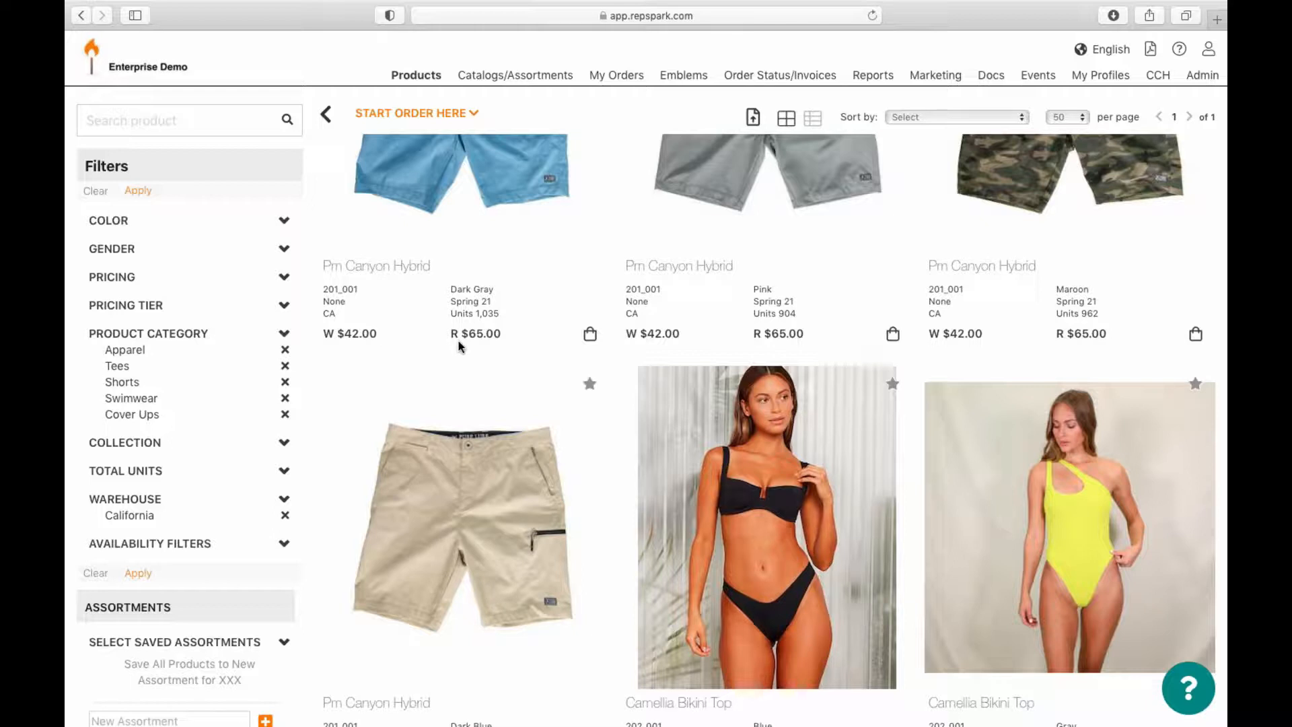
{"action": "left_click_drag", "start_coordinate": [508, 313], "coordinate": [448, 314]}
{"action": "scroll", "coordinate": [465, 348], "scroll_direction": "up", "scroll_amount": 3}
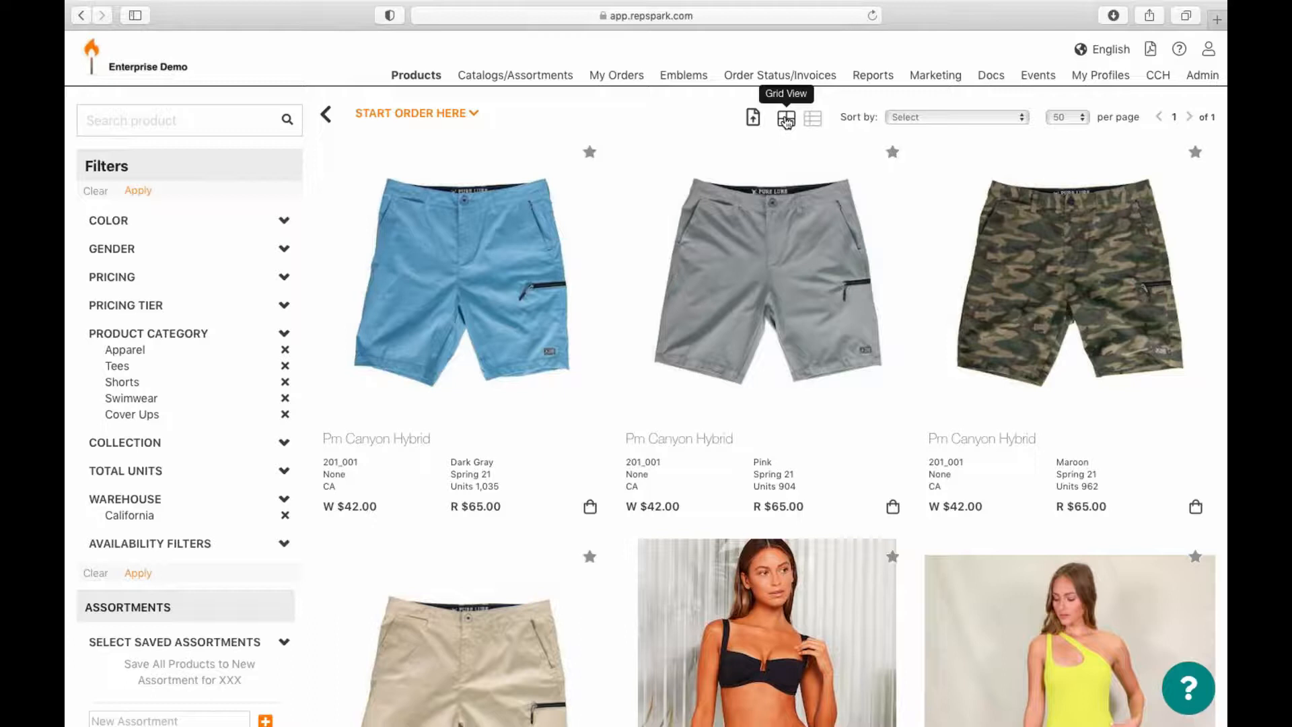
{"action": "left_click", "coordinate": [813, 121]}
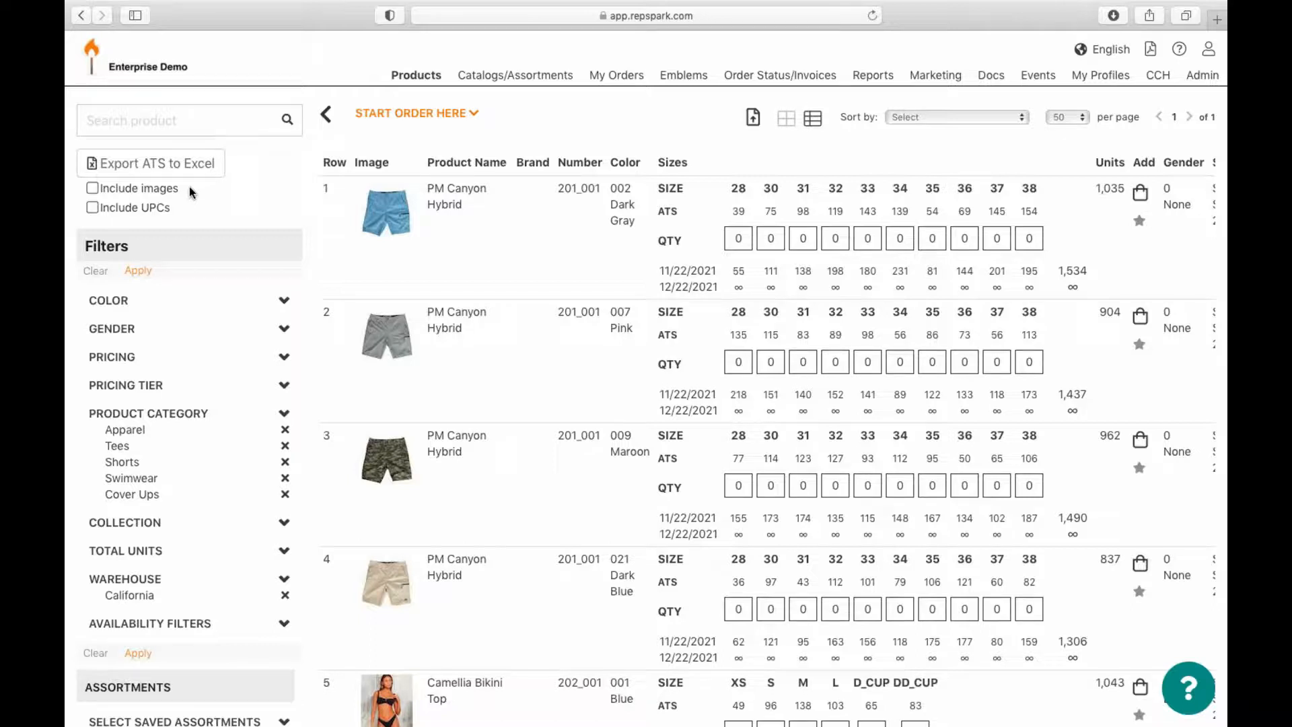
{"action": "left_click", "coordinate": [784, 125]}
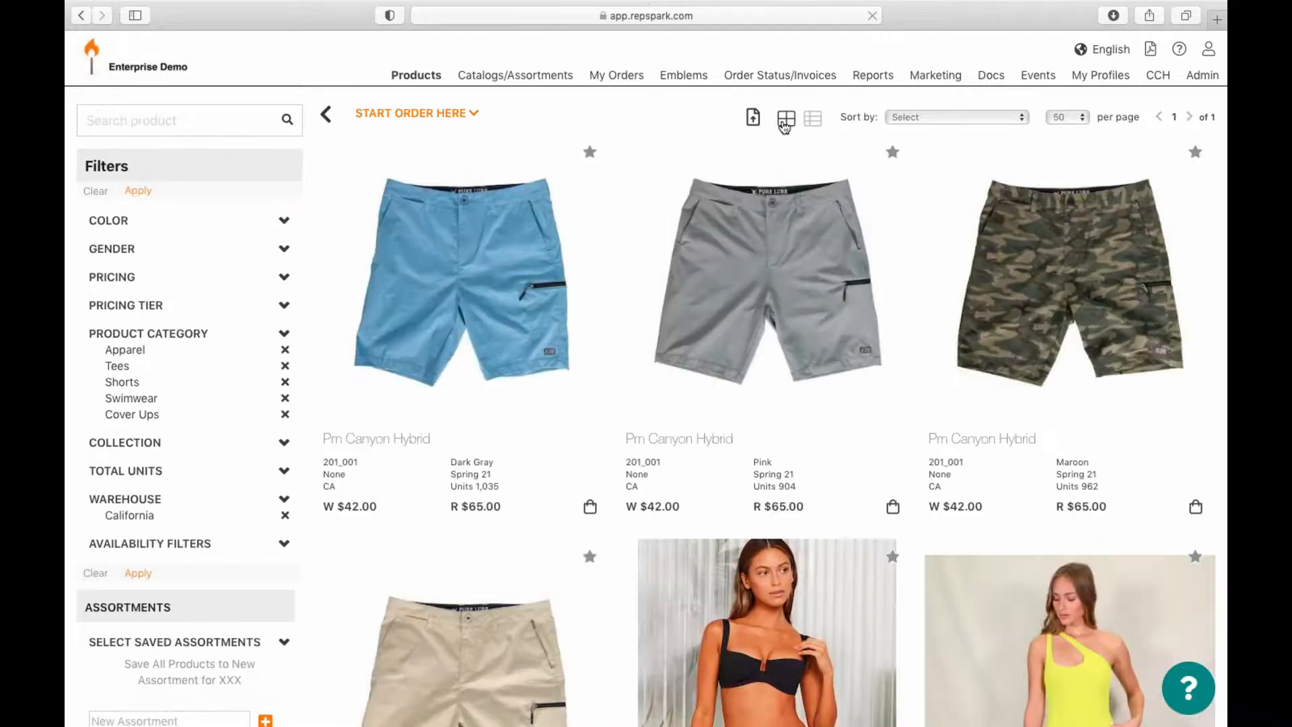
{"action": "left_click", "coordinate": [456, 280]}
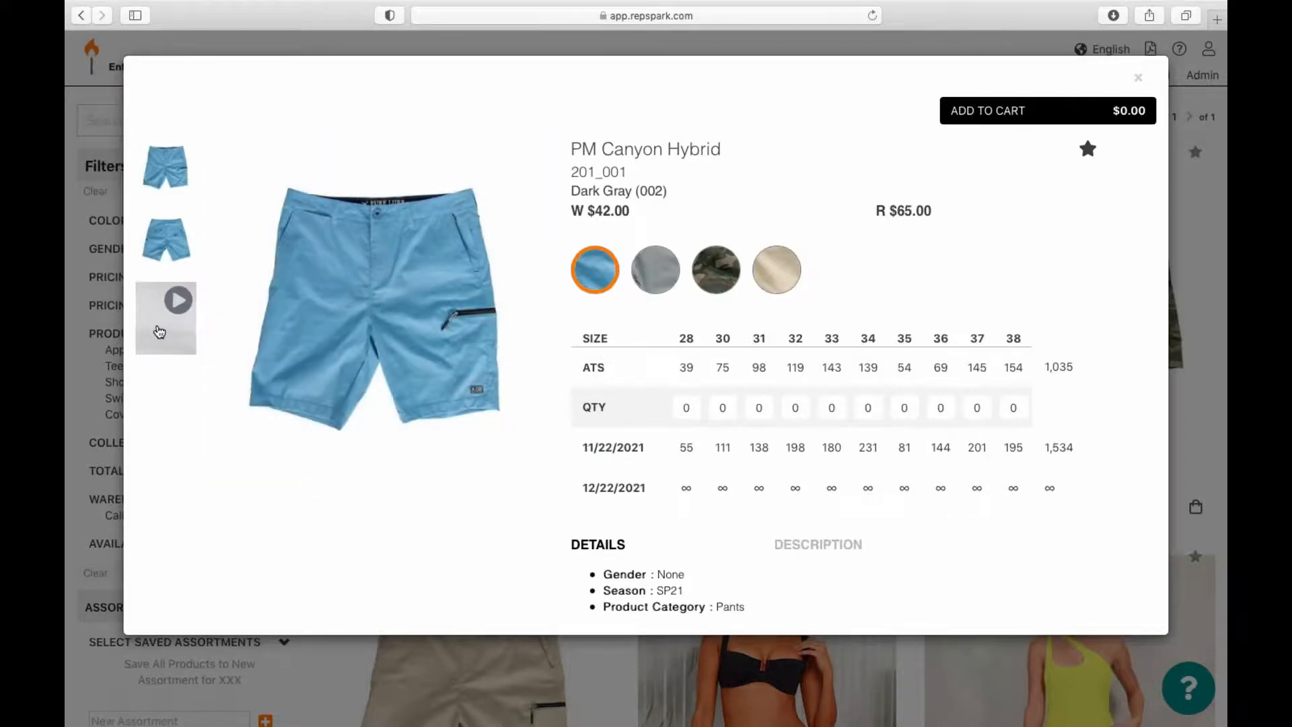
Step: Play the PM Canyon Hybrid shorts video, then view the second product photo
{"action": "left_click", "coordinate": [160, 331]}
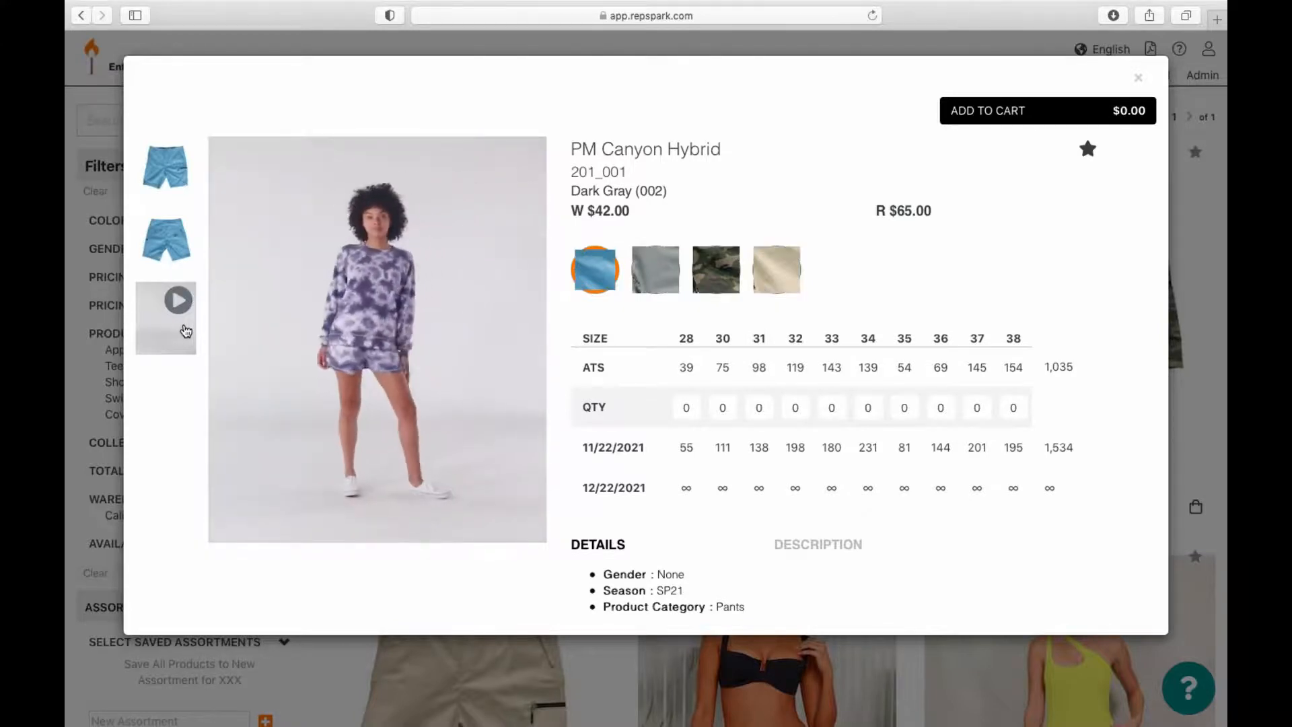
{"action": "left_click", "coordinate": [175, 256]}
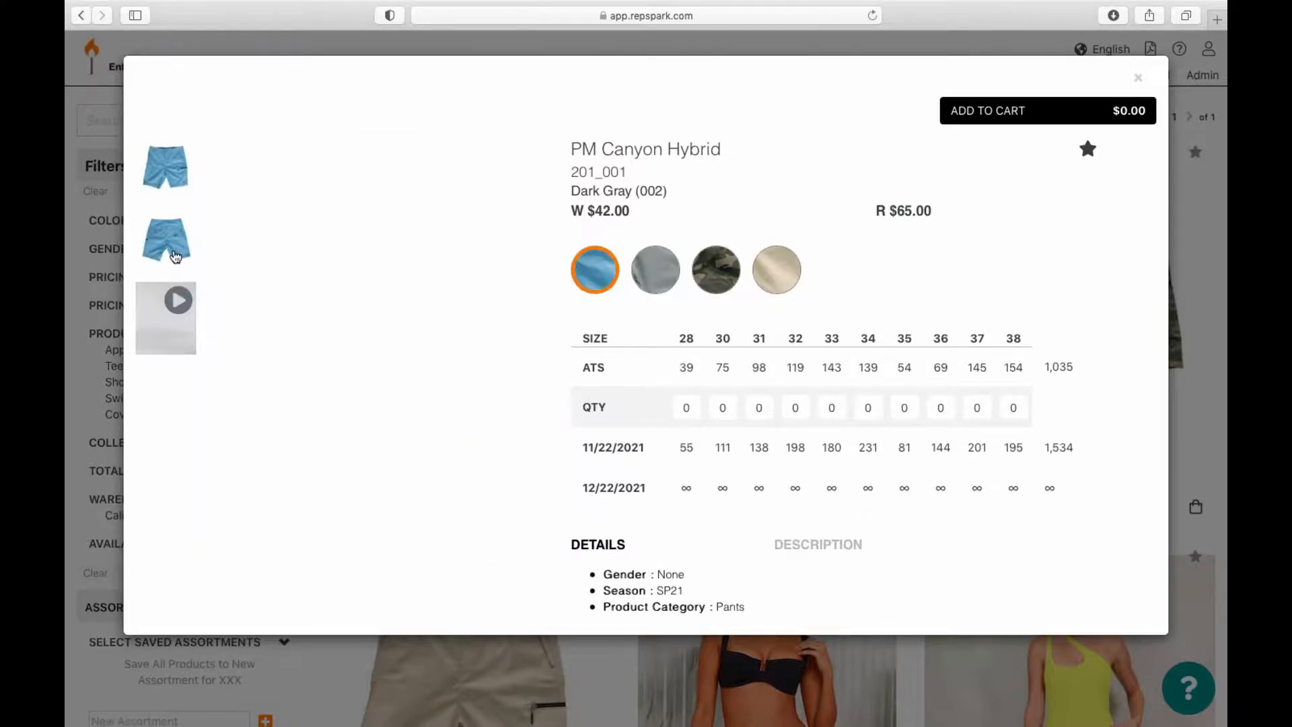
{"action": "mouse_move", "coordinate": [513, 332]}
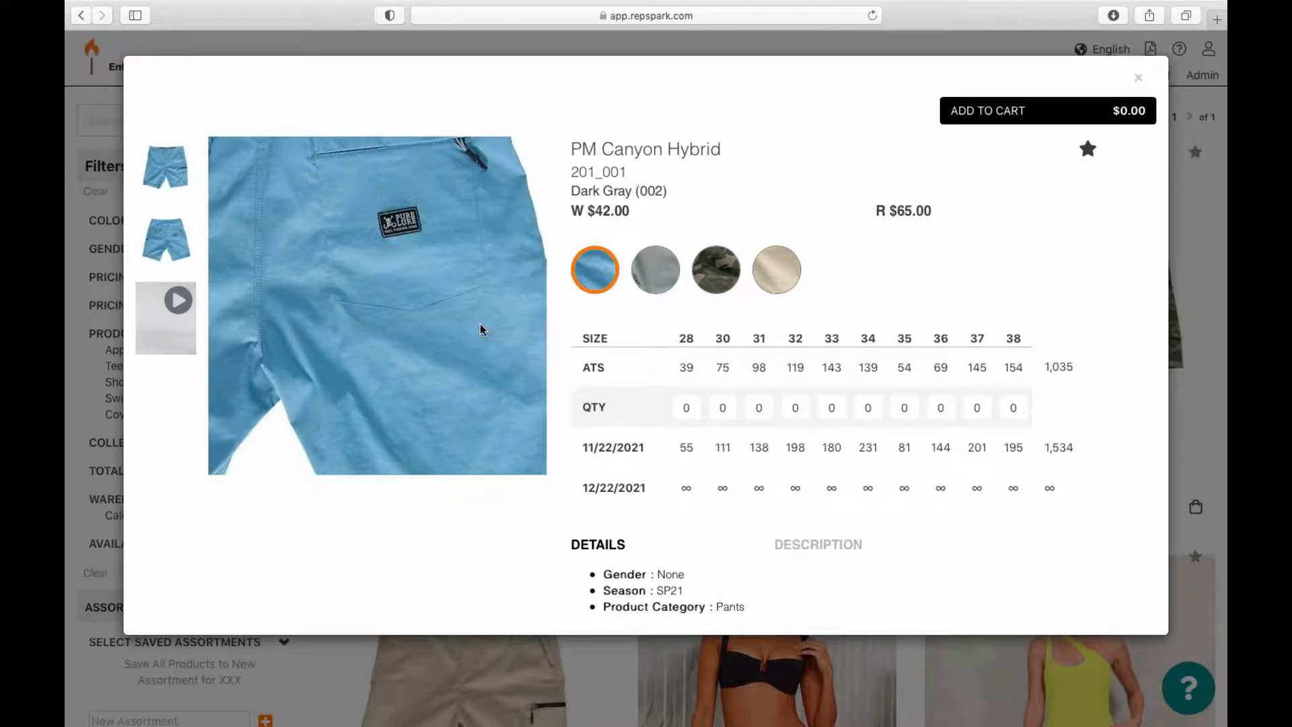
Step: Compare the grey, Maroon camo and beige colourways, read the description, and close the view
{"action": "left_click", "coordinate": [655, 266]}
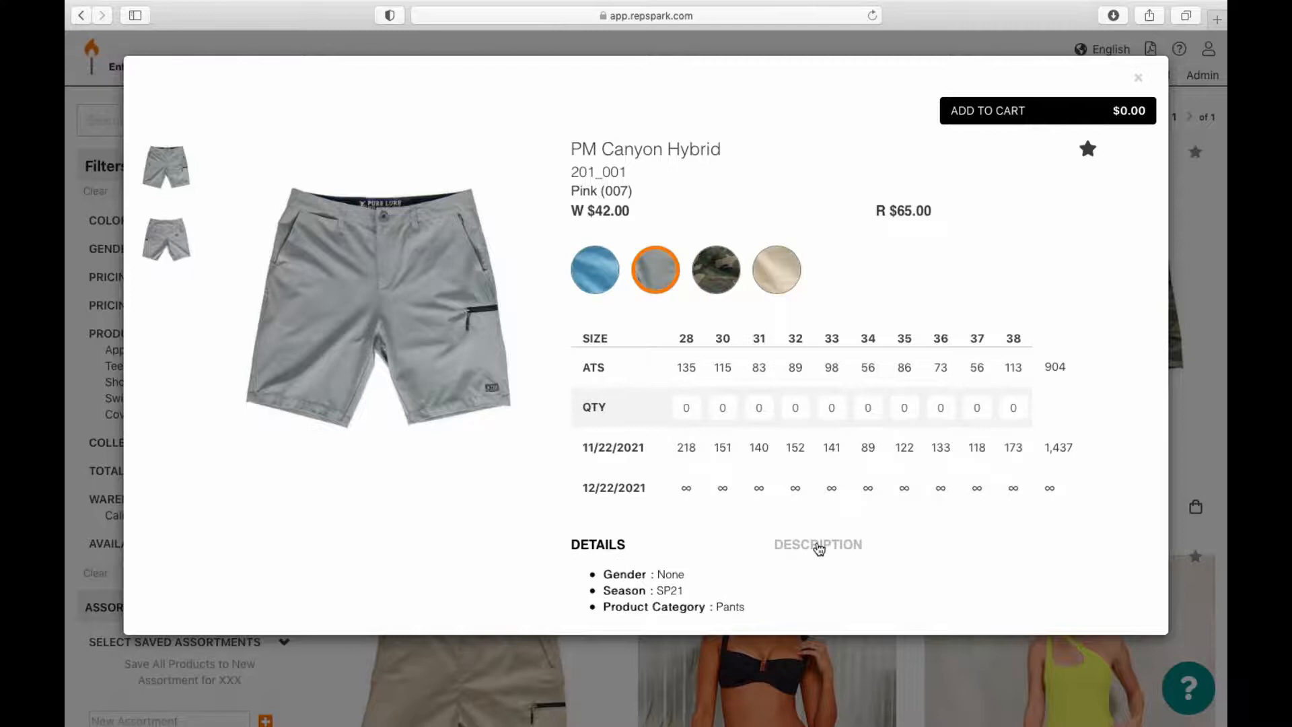
{"action": "left_click", "coordinate": [819, 546]}
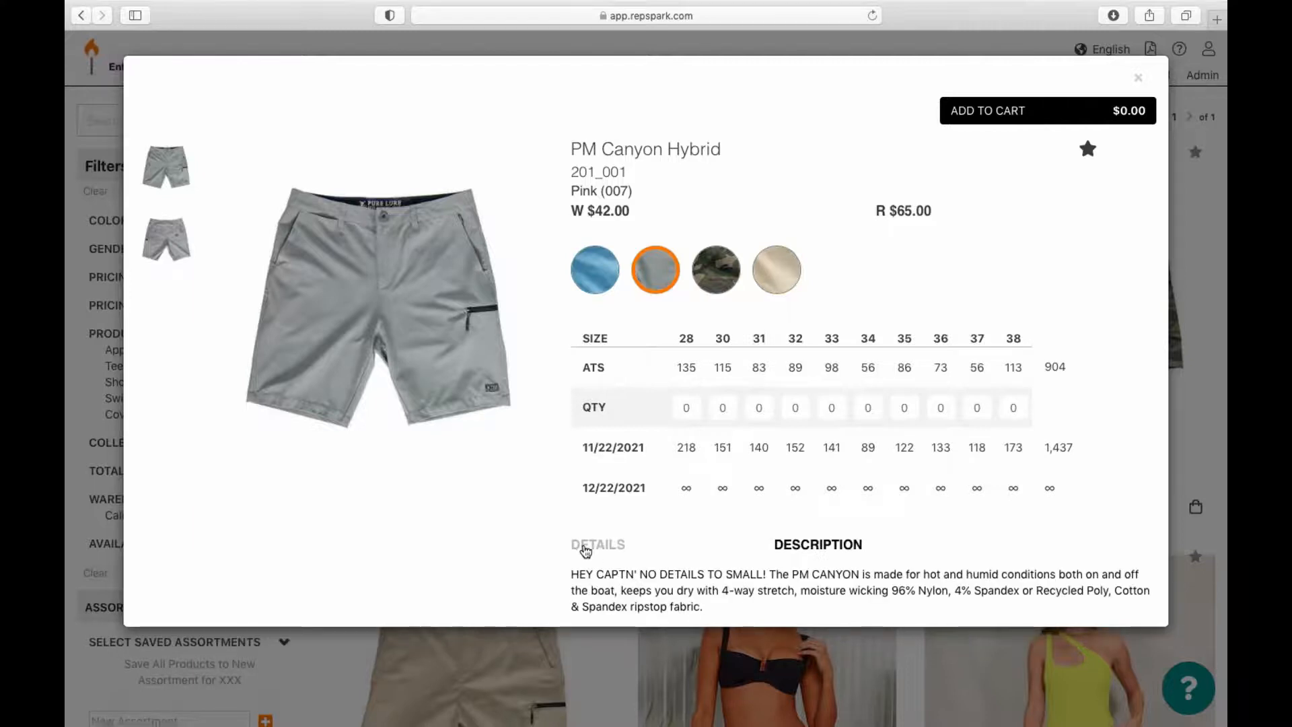
{"action": "left_click", "coordinate": [586, 549]}
{"action": "left_click", "coordinate": [702, 306]}
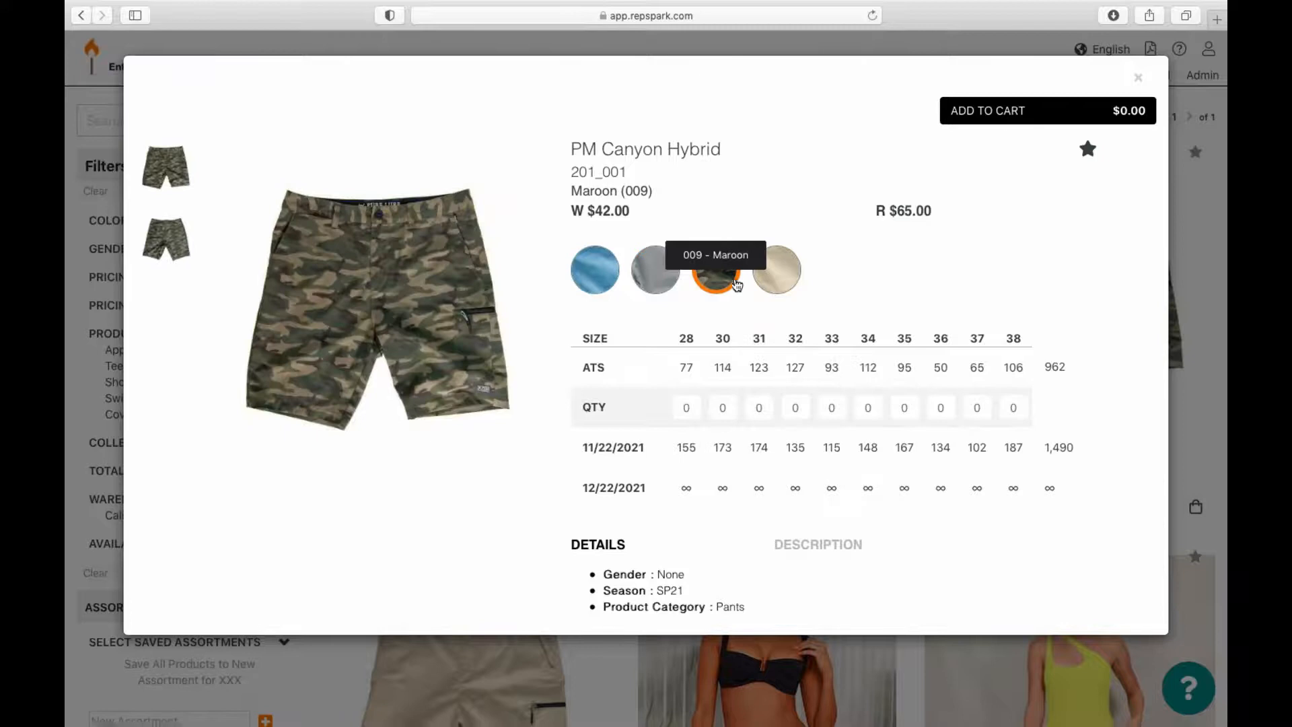
{"action": "left_click", "coordinate": [766, 280]}
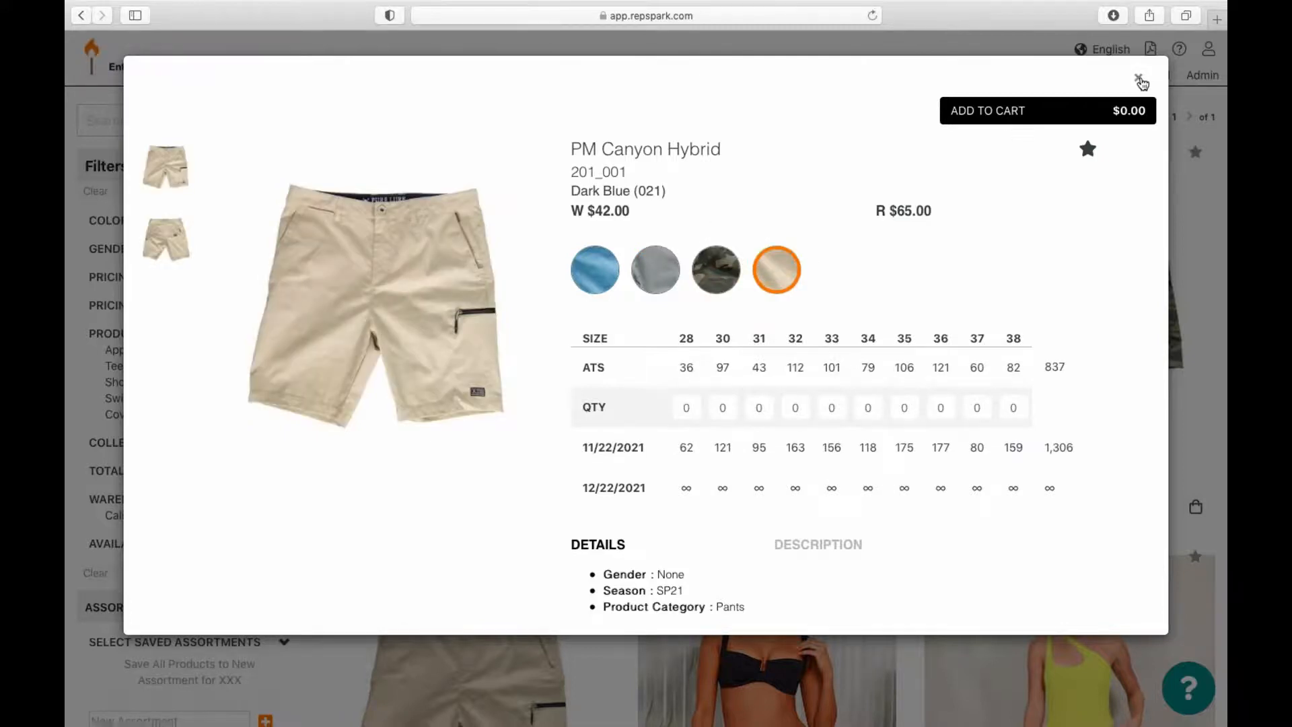
{"action": "left_click", "coordinate": [1140, 80]}
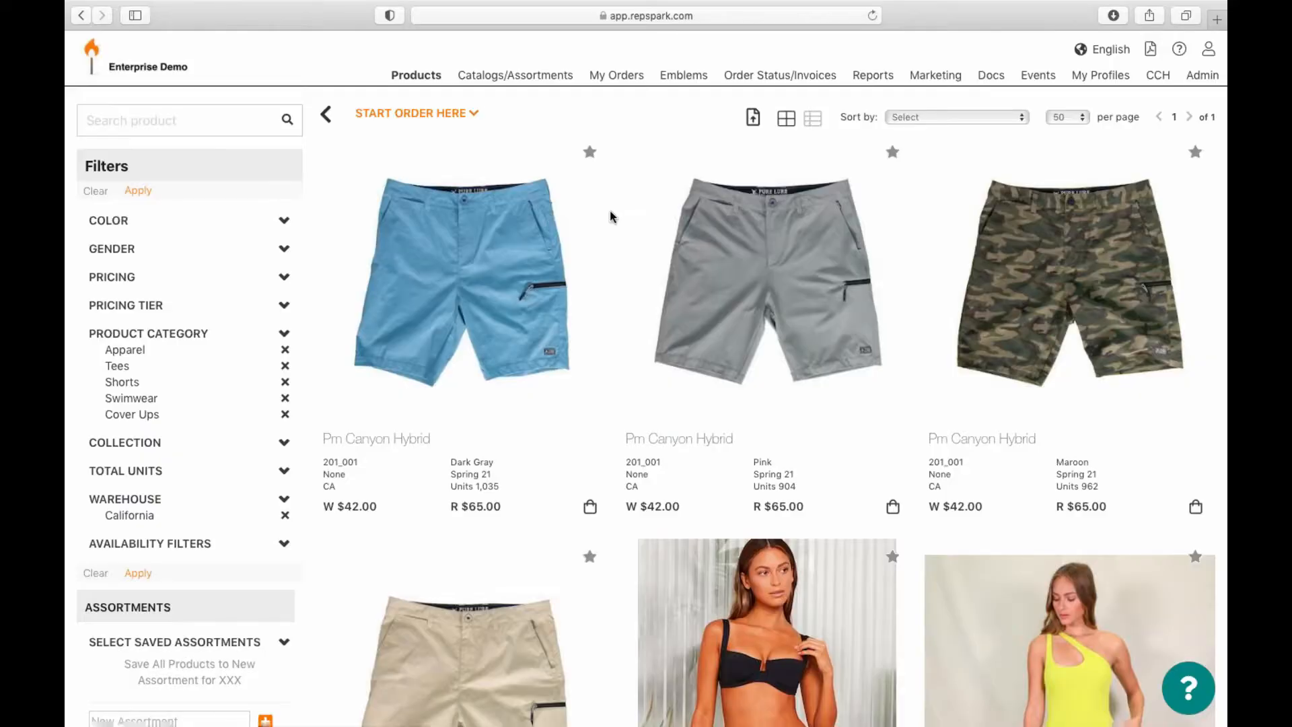
{"action": "left_click", "coordinate": [915, 118]}
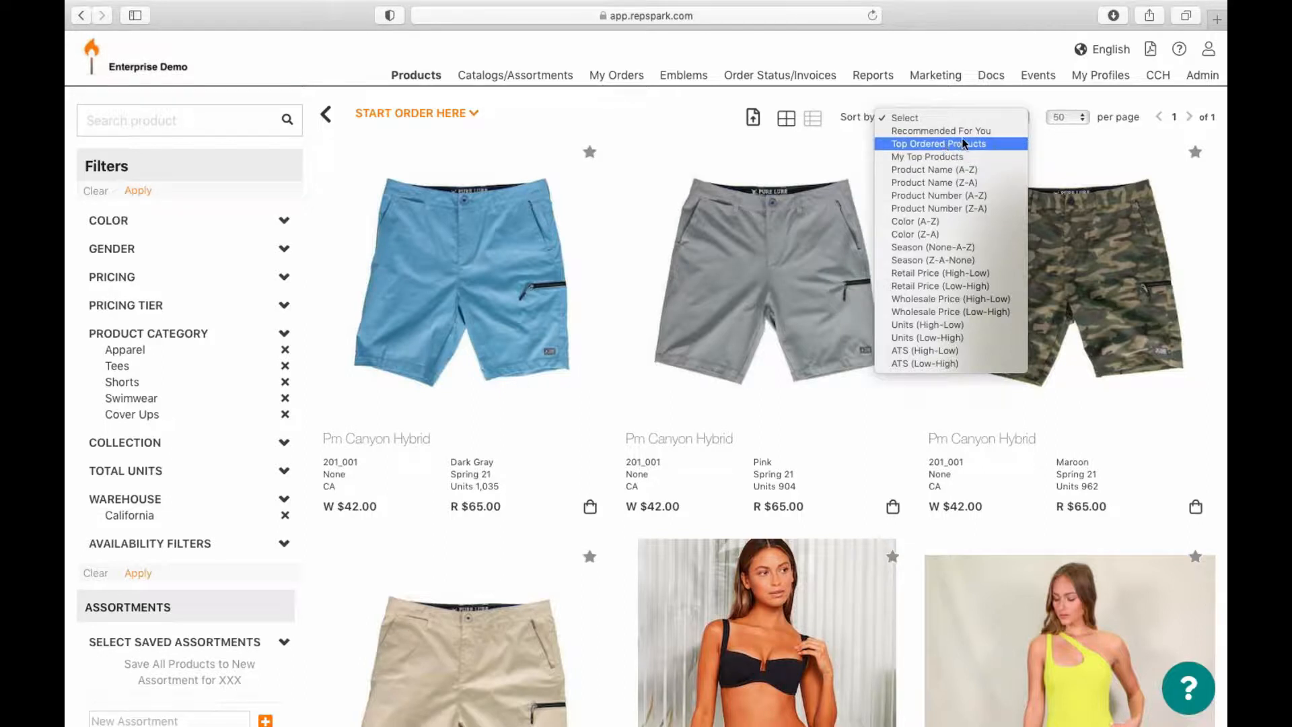
{"action": "left_click", "coordinate": [489, 130]}
Step: Start a new order for a customer picked from the names beginning with A
{"action": "left_click", "coordinate": [458, 119]}
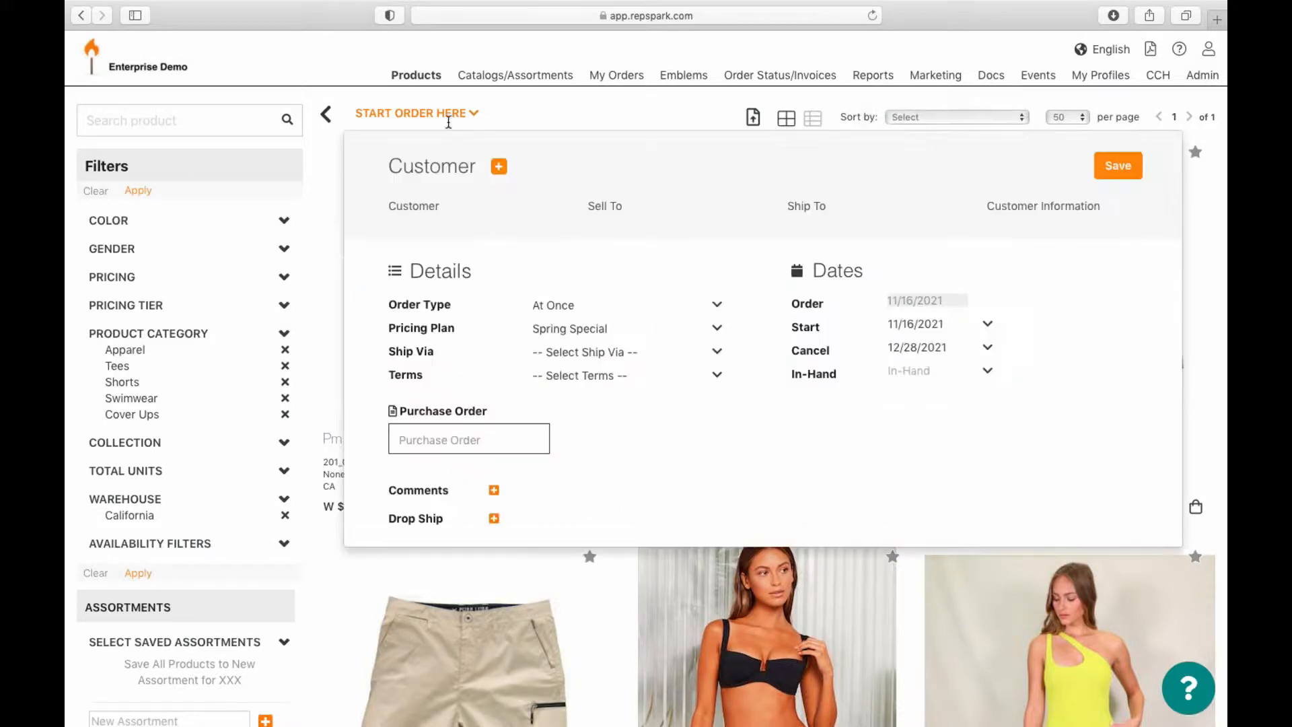
{"action": "left_click", "coordinate": [499, 166]}
{"action": "left_click", "coordinate": [768, 209]}
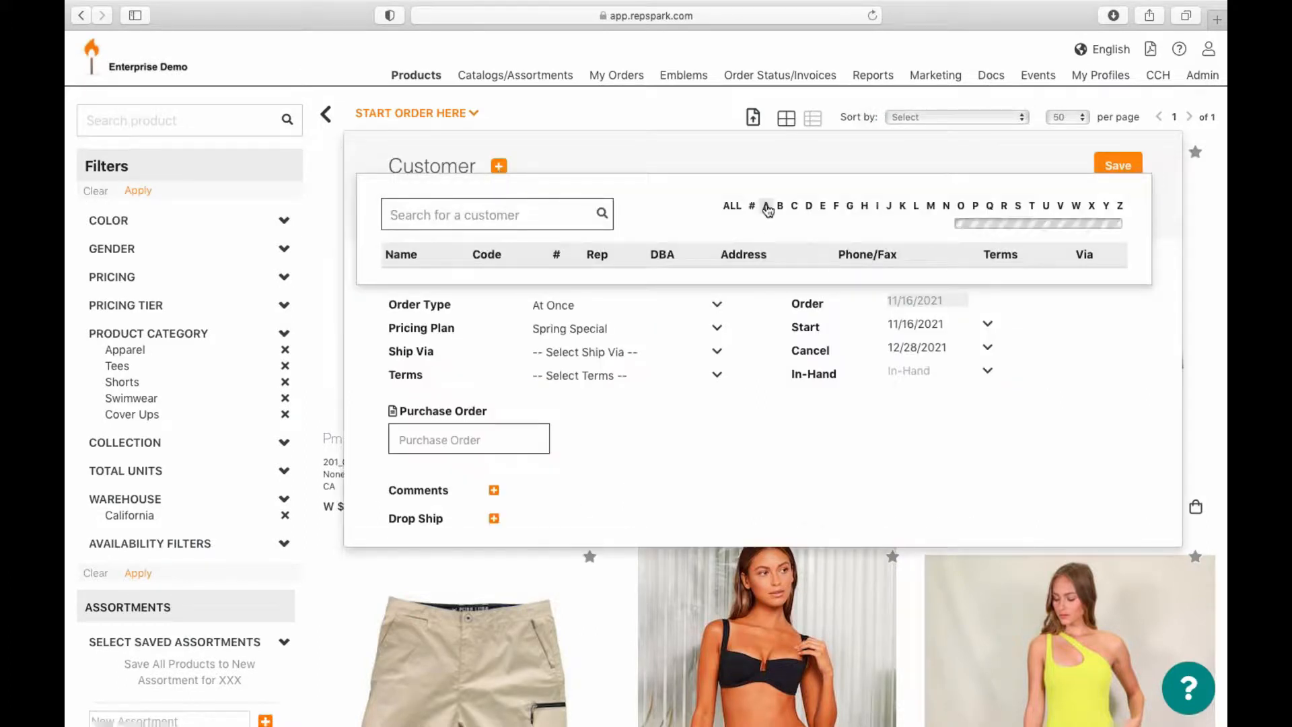
{"action": "left_click", "coordinate": [715, 310]}
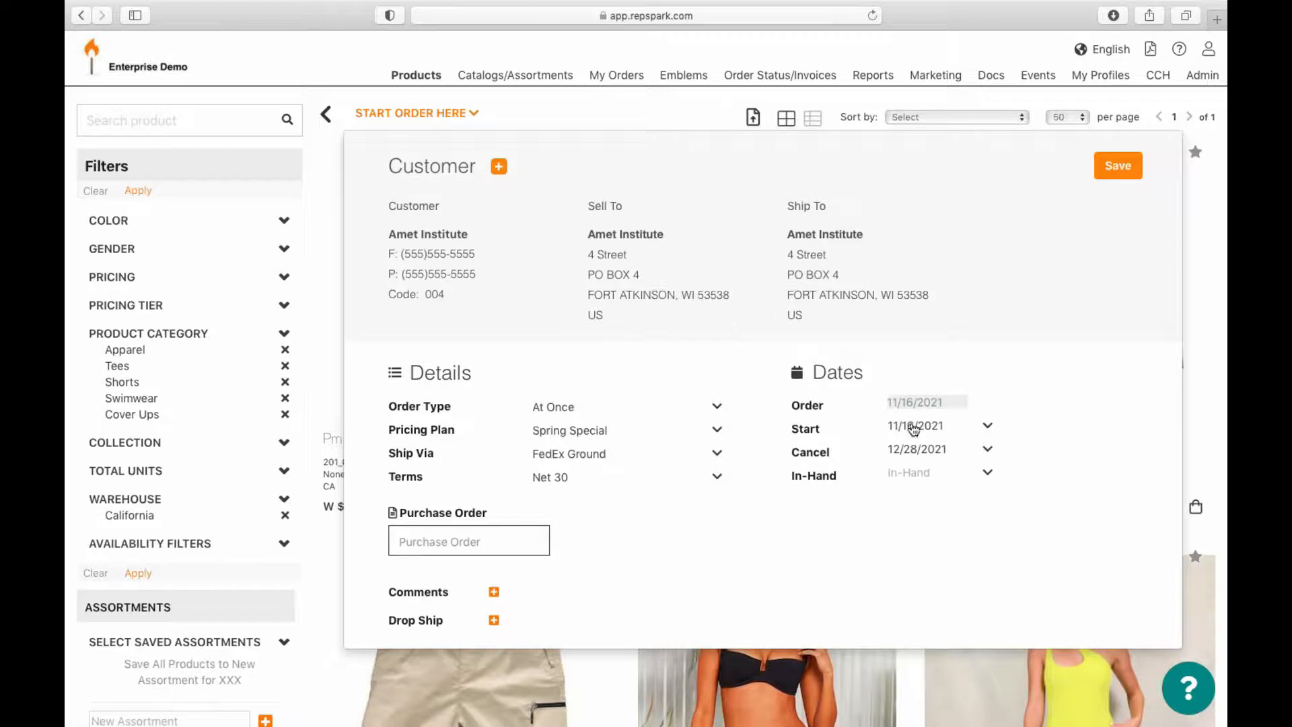
Step: Enter purchase order 'Test', save the order header, and add the blue Canyon Hybrid shorts
{"action": "left_click", "coordinate": [420, 542]}
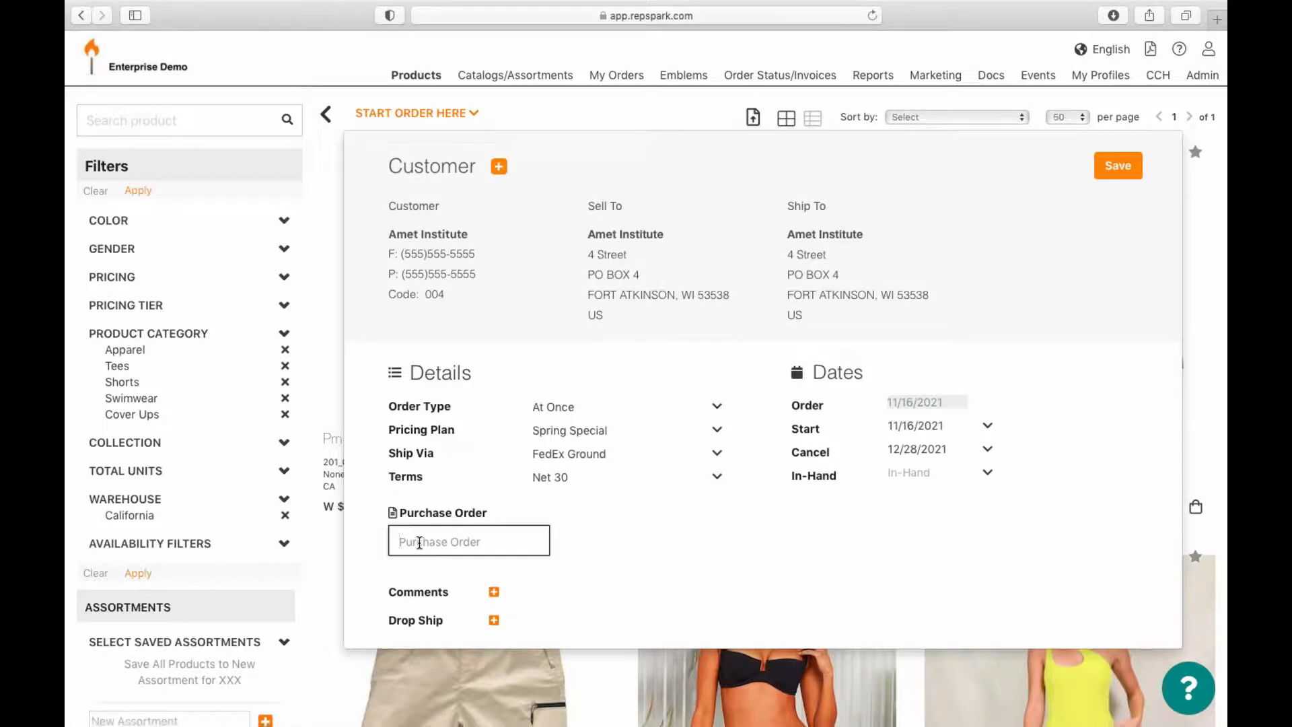
{"action": "type", "text": "Test"}
{"action": "left_click", "coordinate": [596, 590]}
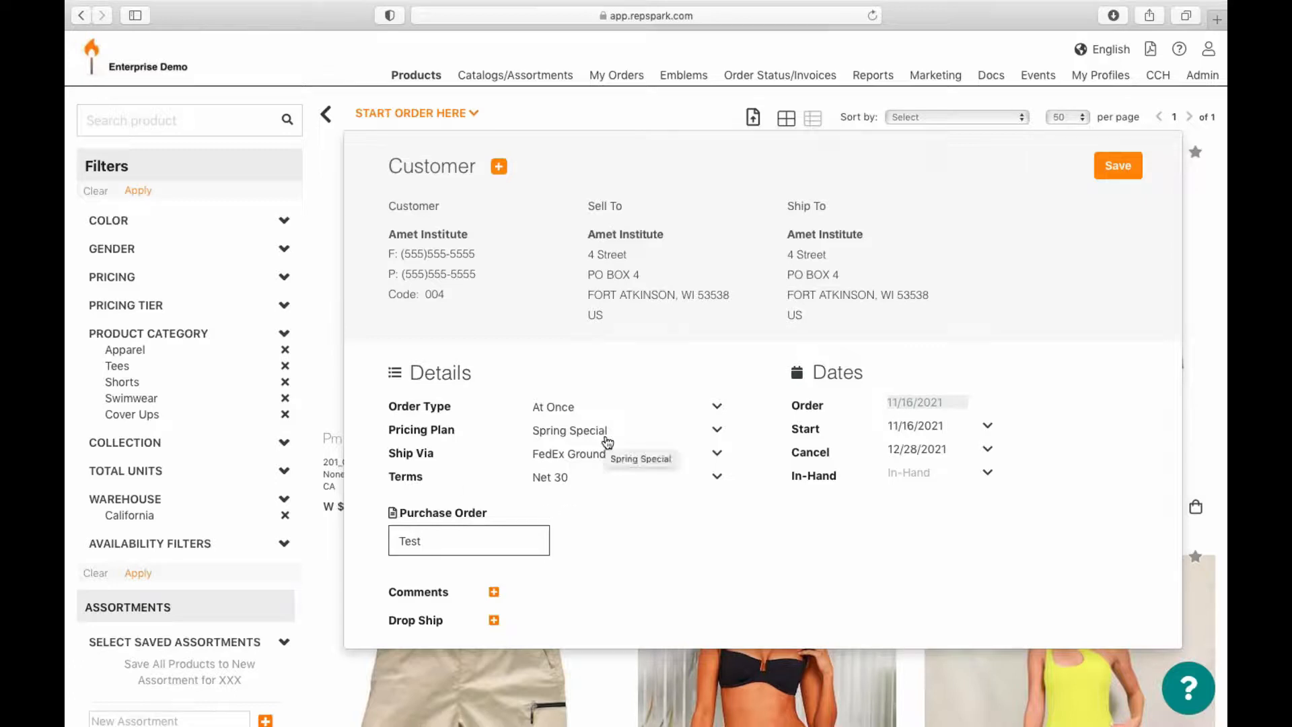
{"action": "left_click", "coordinate": [1118, 166]}
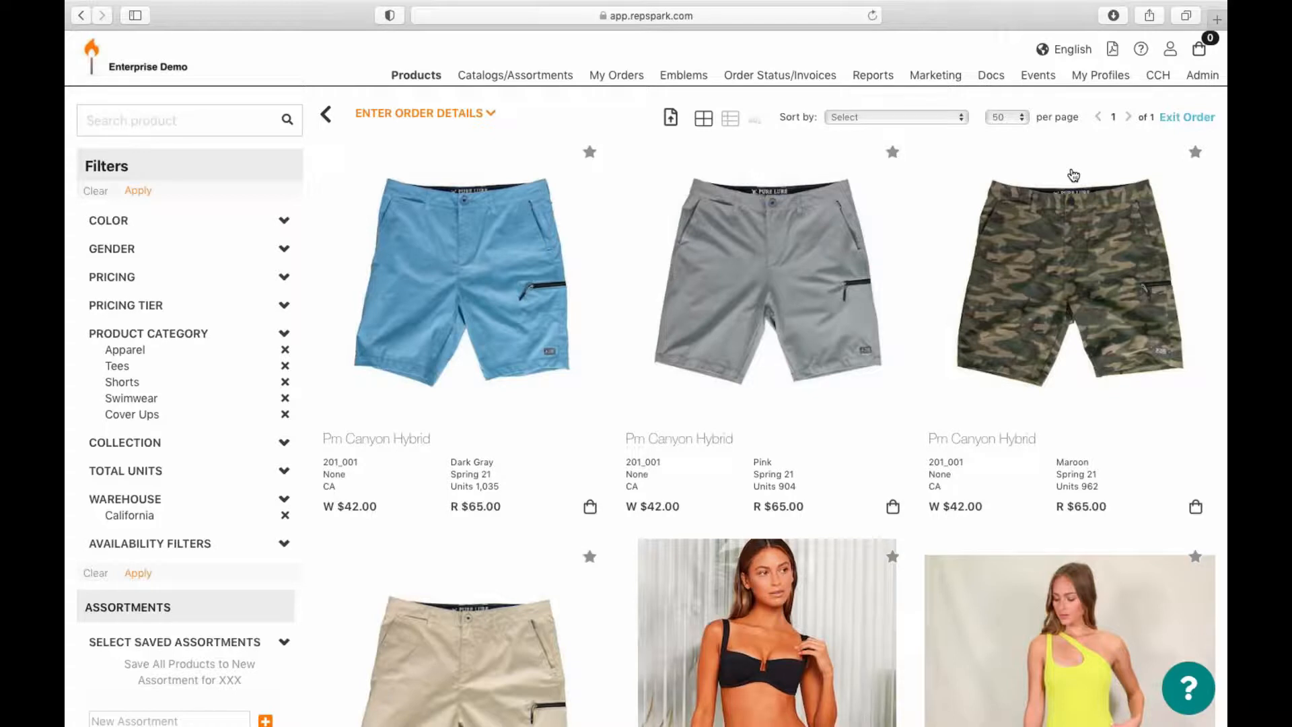
{"action": "left_click", "coordinate": [592, 510]}
Step: Add the grey and camo Canyon Hybrid shorts to the cart
{"action": "left_click", "coordinate": [897, 512]}
{"action": "left_click", "coordinate": [1198, 510]}
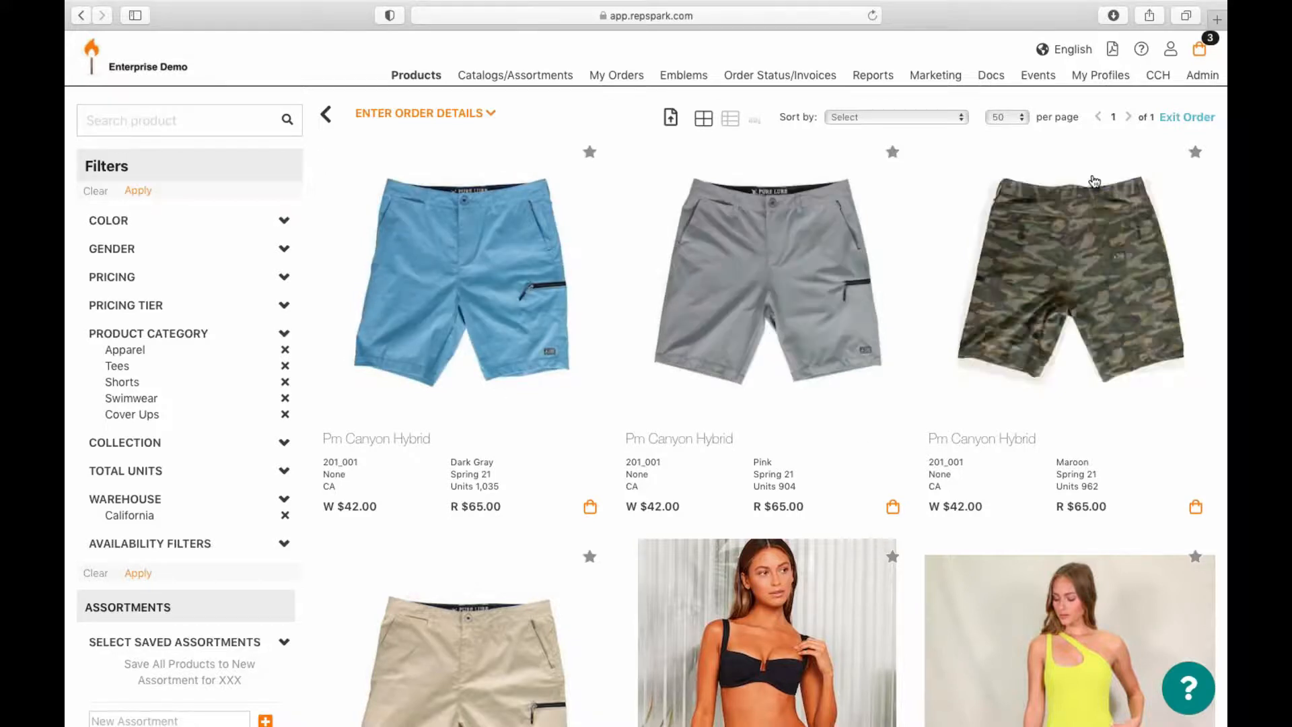
{"action": "mouse_move", "coordinate": [1201, 51]}
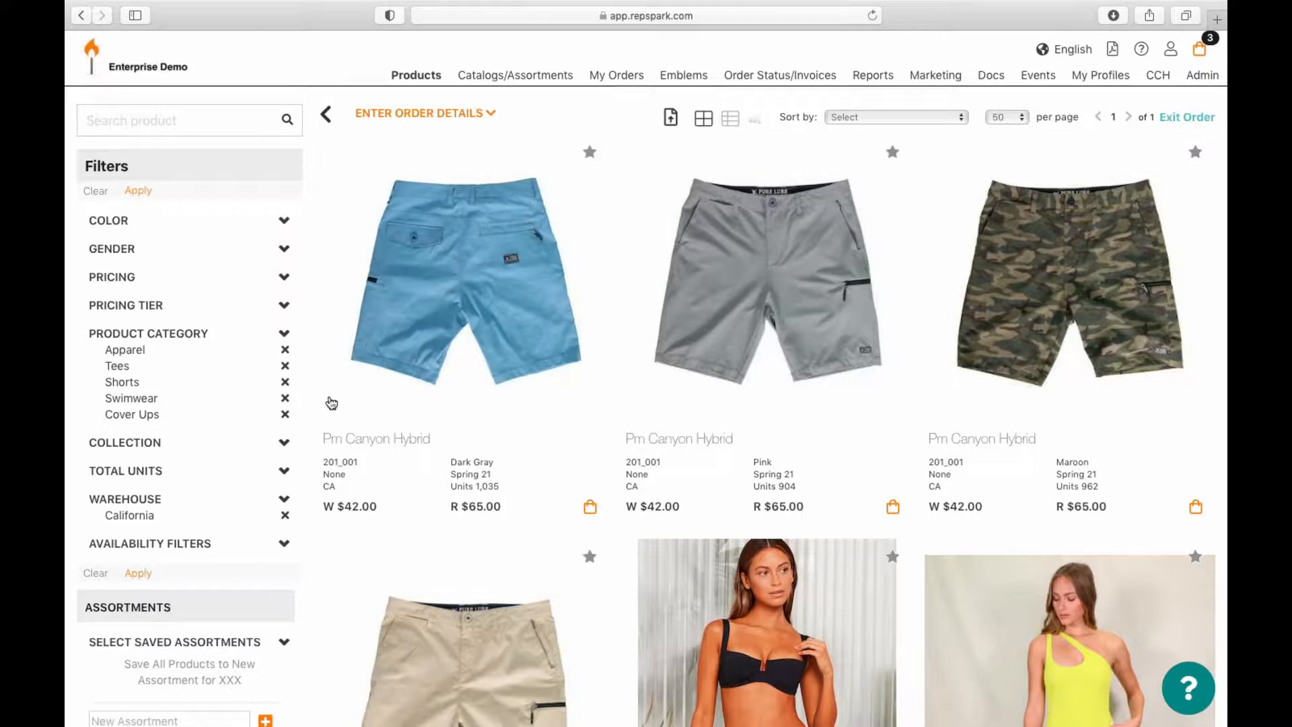
Step: Clear the Cover Ups, Swimwear, Shorts, Tees and Apparel filters and filter to Polos
{"action": "left_click", "coordinate": [285, 414]}
{"action": "left_click", "coordinate": [286, 398]}
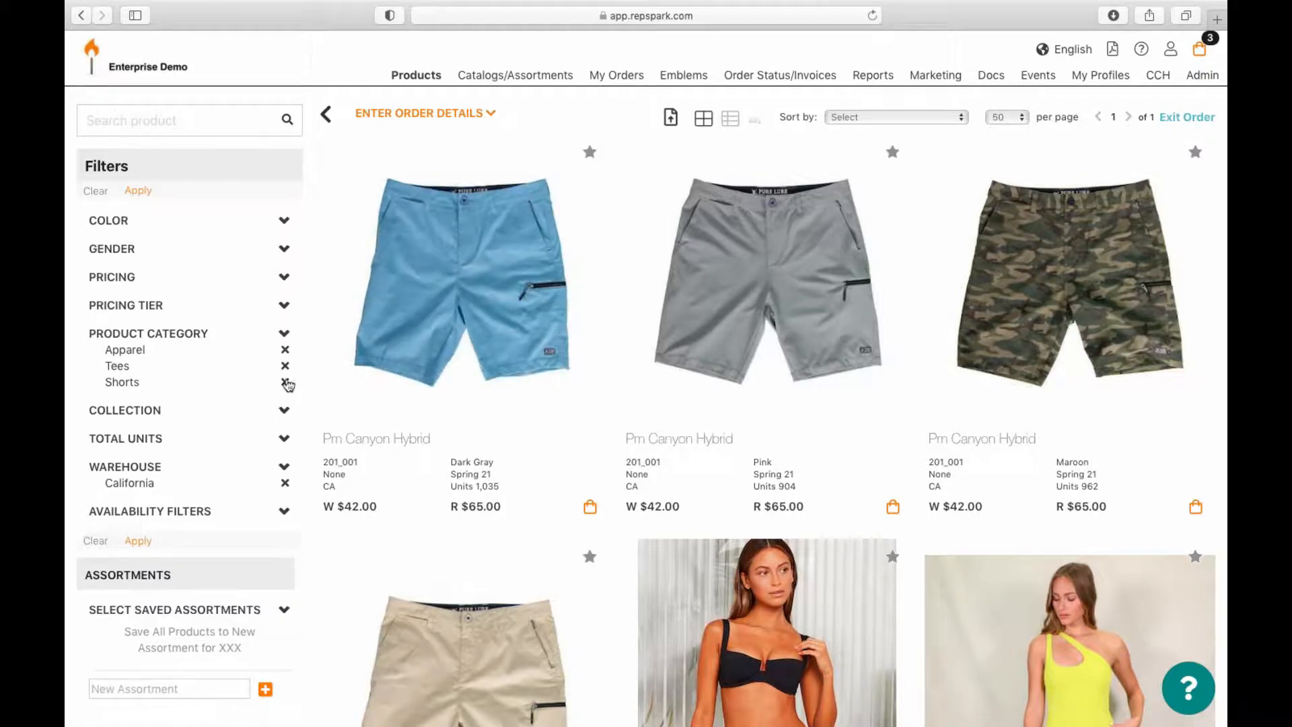
{"action": "left_click", "coordinate": [285, 383]}
{"action": "left_click", "coordinate": [285, 366]}
{"action": "left_click", "coordinate": [285, 350]}
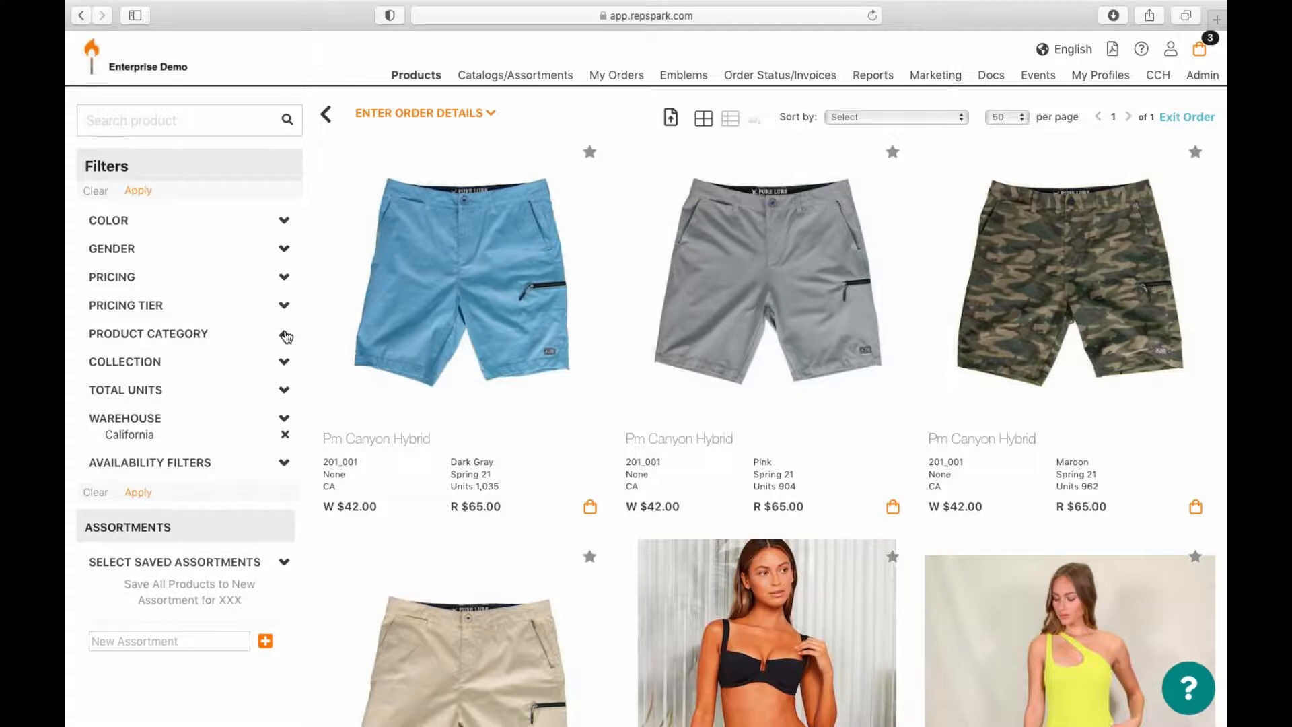
{"action": "left_click", "coordinate": [285, 337]}
{"action": "scroll", "coordinate": [169, 376], "scroll_direction": "down", "scroll_amount": 5}
{"action": "scroll", "coordinate": [169, 374], "scroll_direction": "down", "scroll_amount": 4}
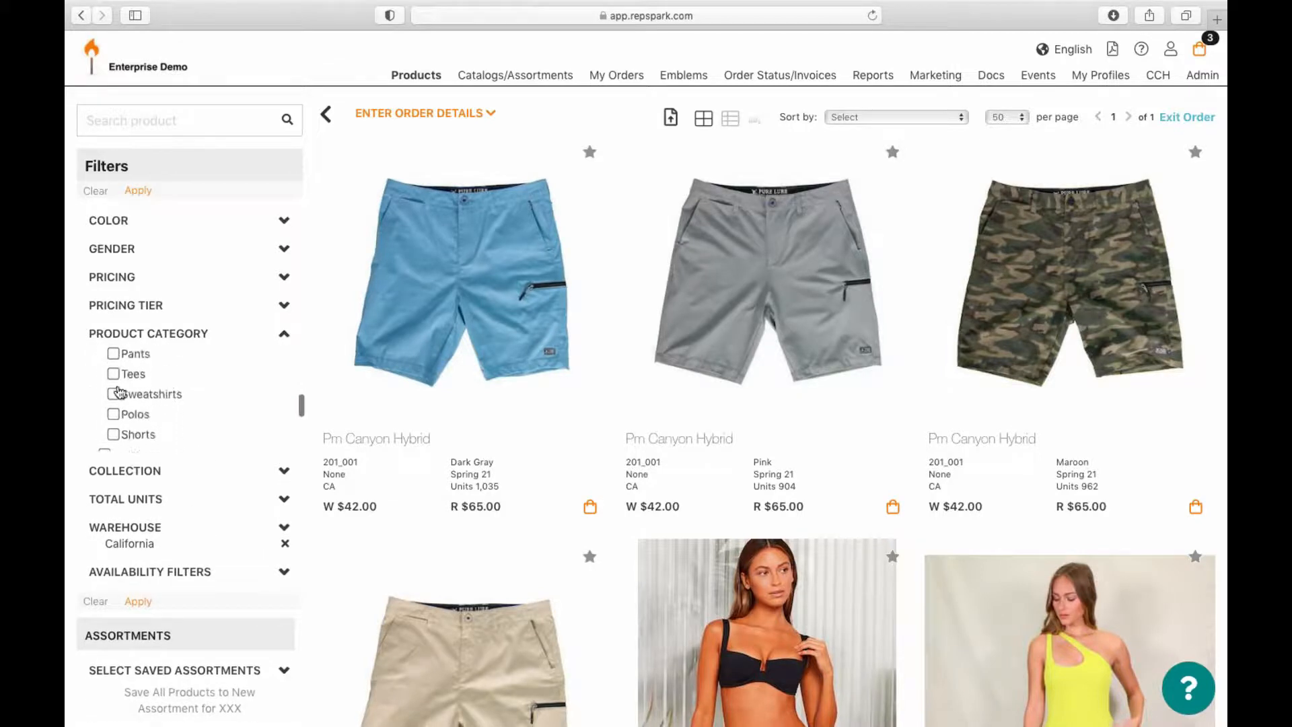
{"action": "left_click", "coordinate": [115, 415]}
{"action": "left_click", "coordinate": [138, 192]}
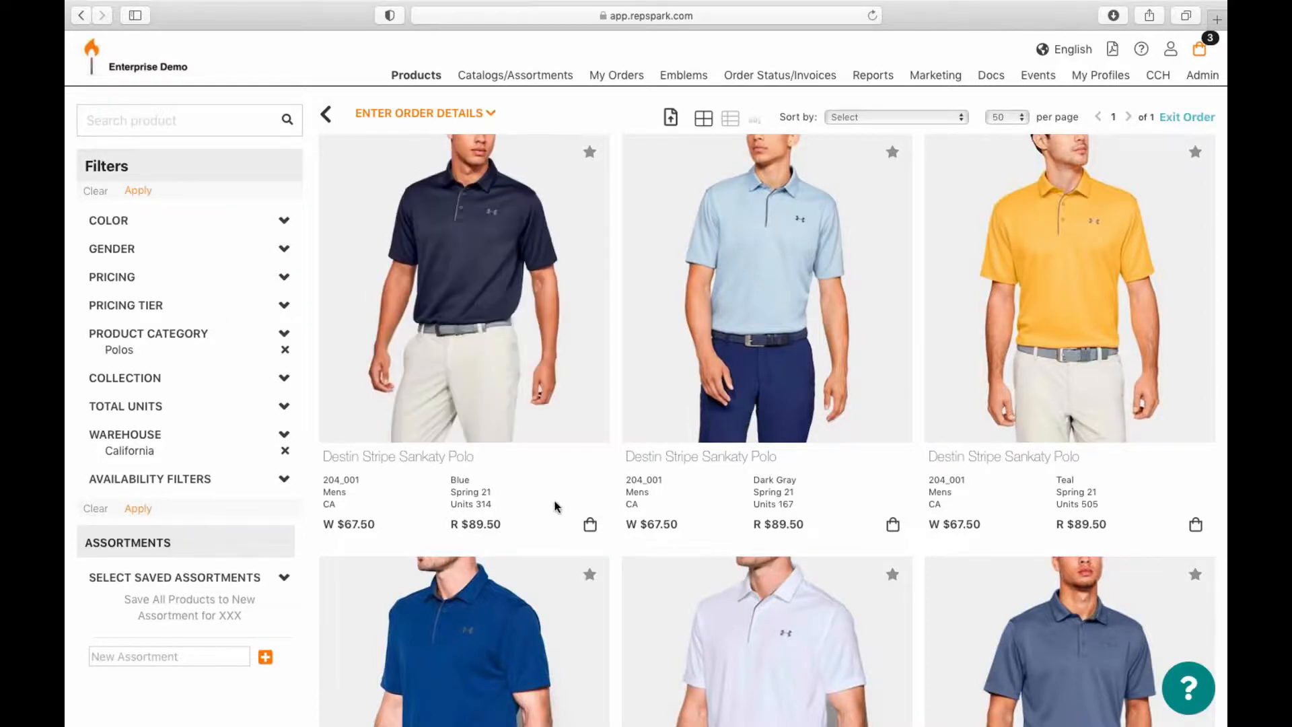
Step: Add two Destin Stripe Sankaty Polo colourways to the cart
{"action": "left_click", "coordinate": [590, 527]}
{"action": "left_click", "coordinate": [893, 525]}
{"action": "scroll", "coordinate": [629, 481], "scroll_direction": "down", "scroll_amount": 3}
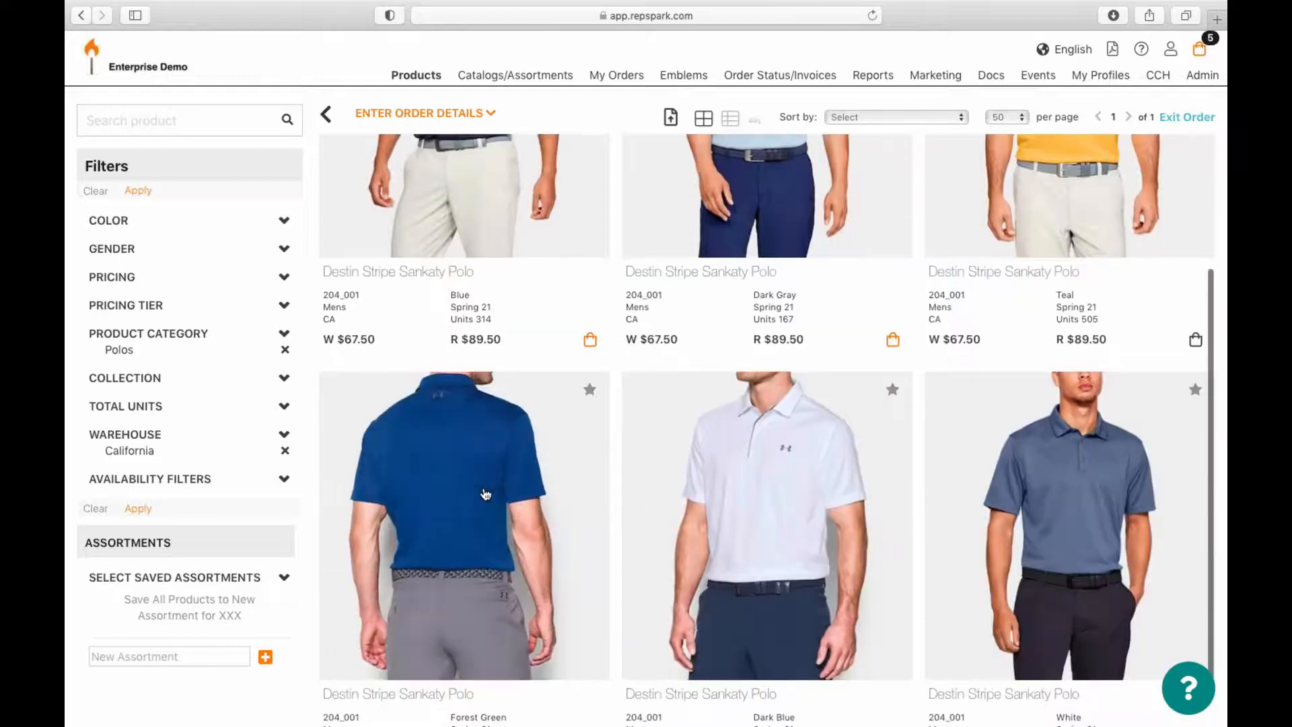
Step: Add the Forest Green polo with size quantities 2, 2, 2, 1, then view the cart
{"action": "left_click", "coordinate": [484, 492]}
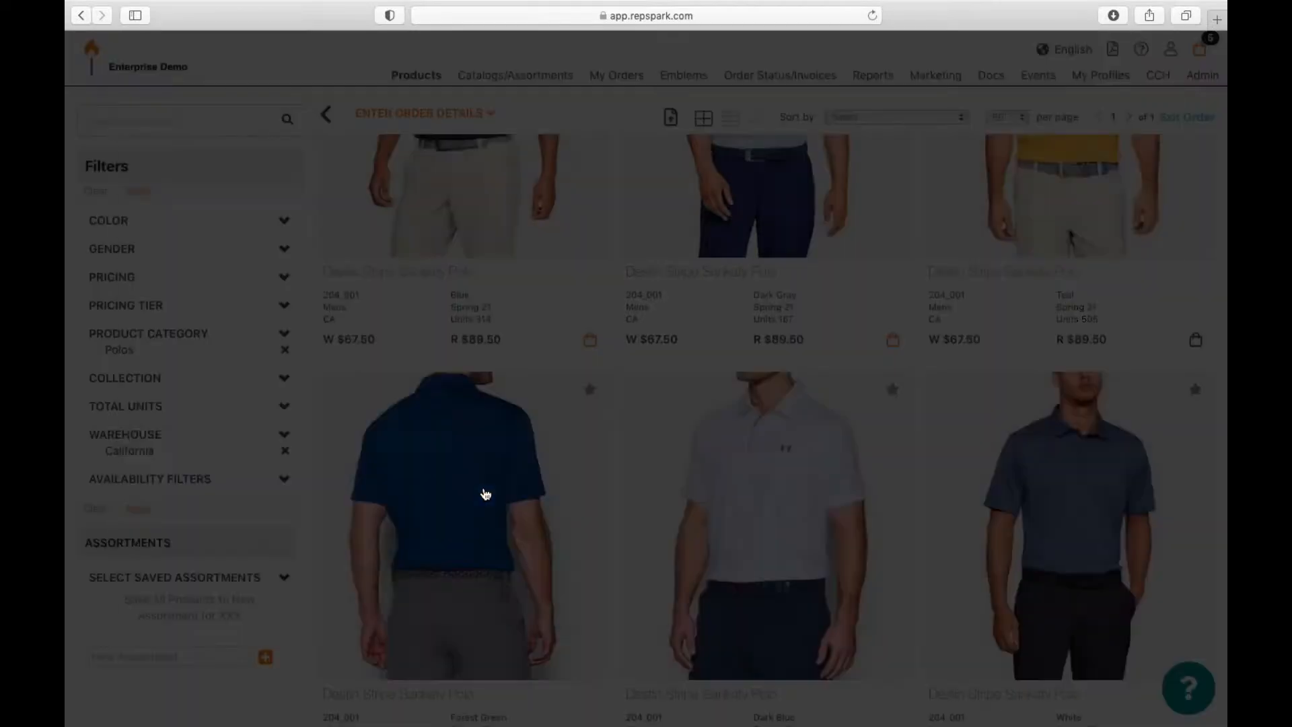
{"action": "type", "text": "2"}
{"action": "key", "text": "Tab"}
{"action": "type", "text": "2"}
{"action": "key", "text": "Tab"}
{"action": "type", "text": "2"}
{"action": "key", "text": "Tab"}
{"action": "type", "text": "1"}
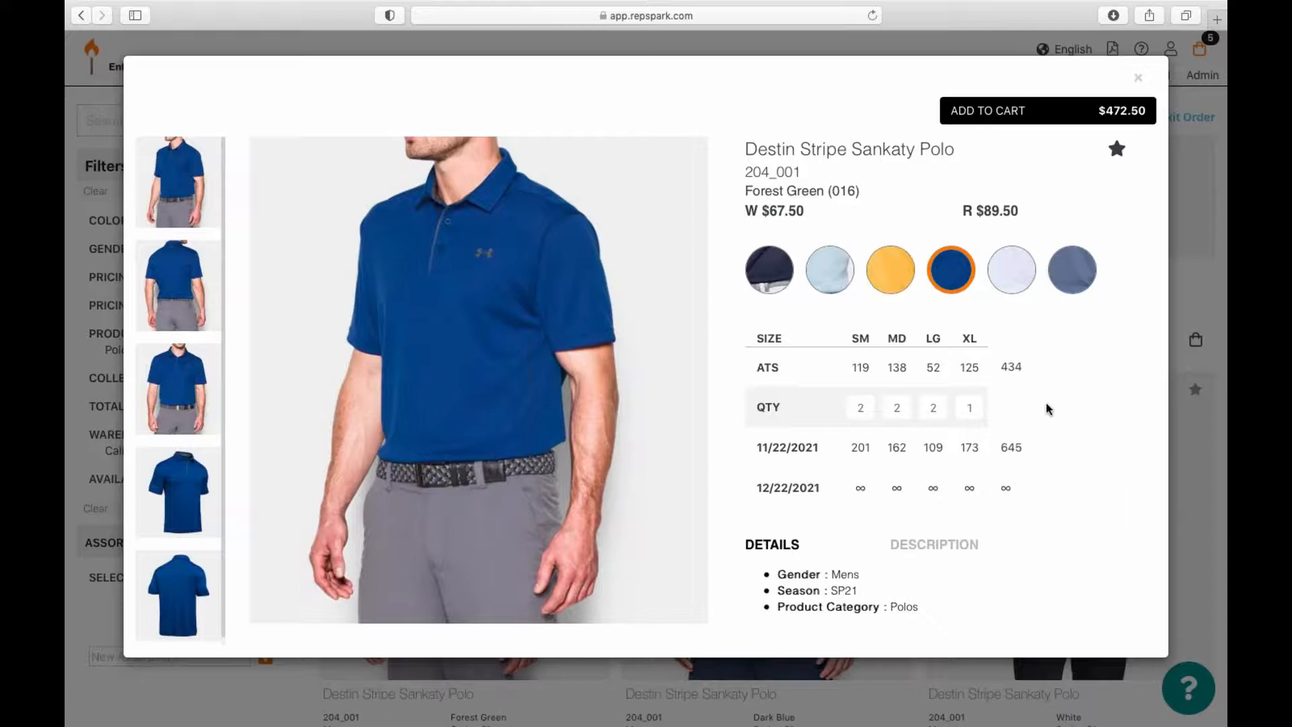
{"action": "left_click", "coordinate": [972, 112]}
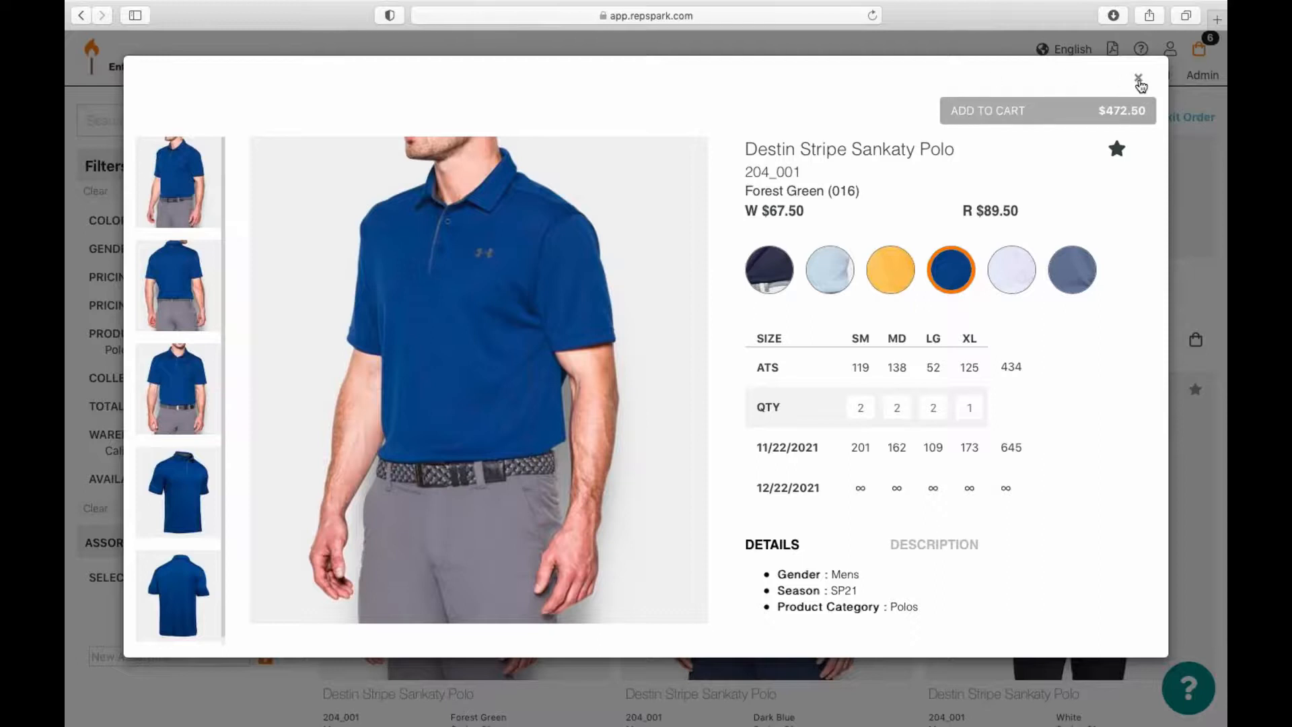
{"action": "left_click", "coordinate": [1140, 79]}
{"action": "left_click", "coordinate": [1206, 59]}
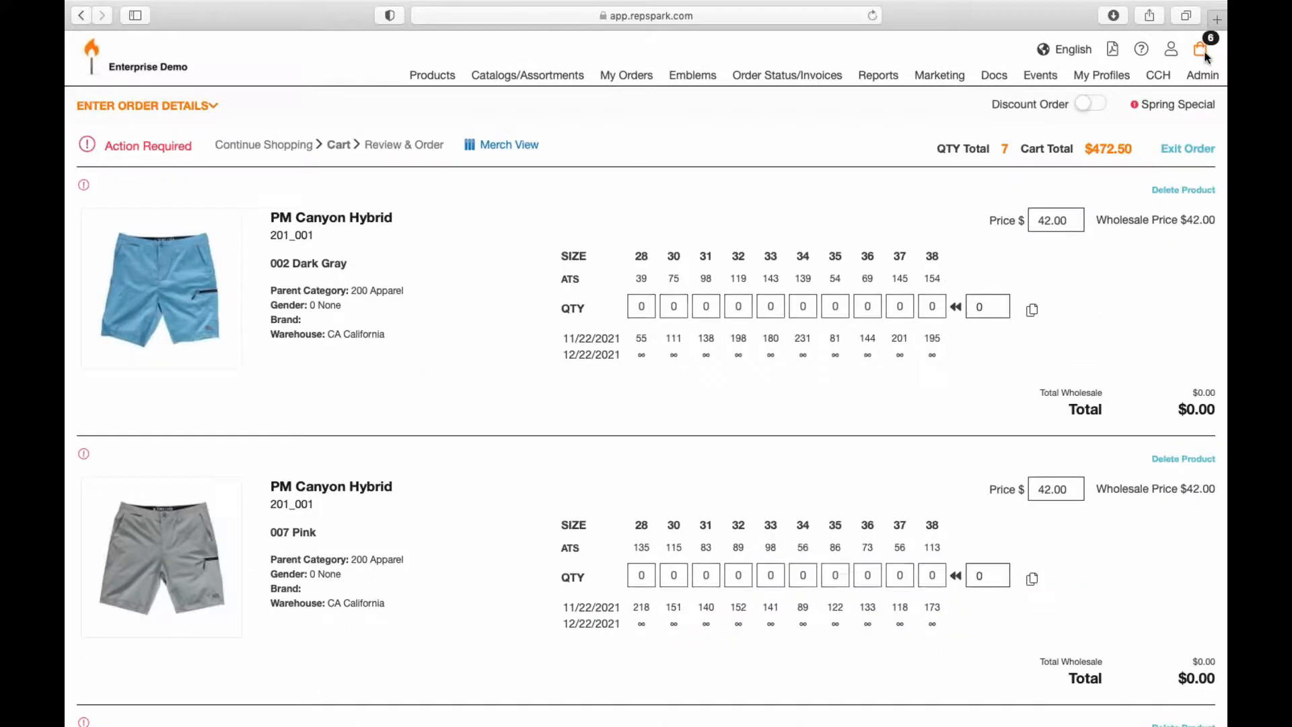
Step: Enter size quantities for the Dark Gray shorts row
{"action": "left_click", "coordinate": [635, 310]}
{"action": "type", "text": "1"}
{"action": "key", "text": "Tab"}
{"action": "type", "text": "2"}
{"action": "key", "text": "Tab"}
{"action": "type", "text": "3"}
{"action": "key", "text": "Tab"}
{"action": "type", "text": "21"}
{"action": "key", "text": "Tab"}
{"action": "type", "text": "1"}
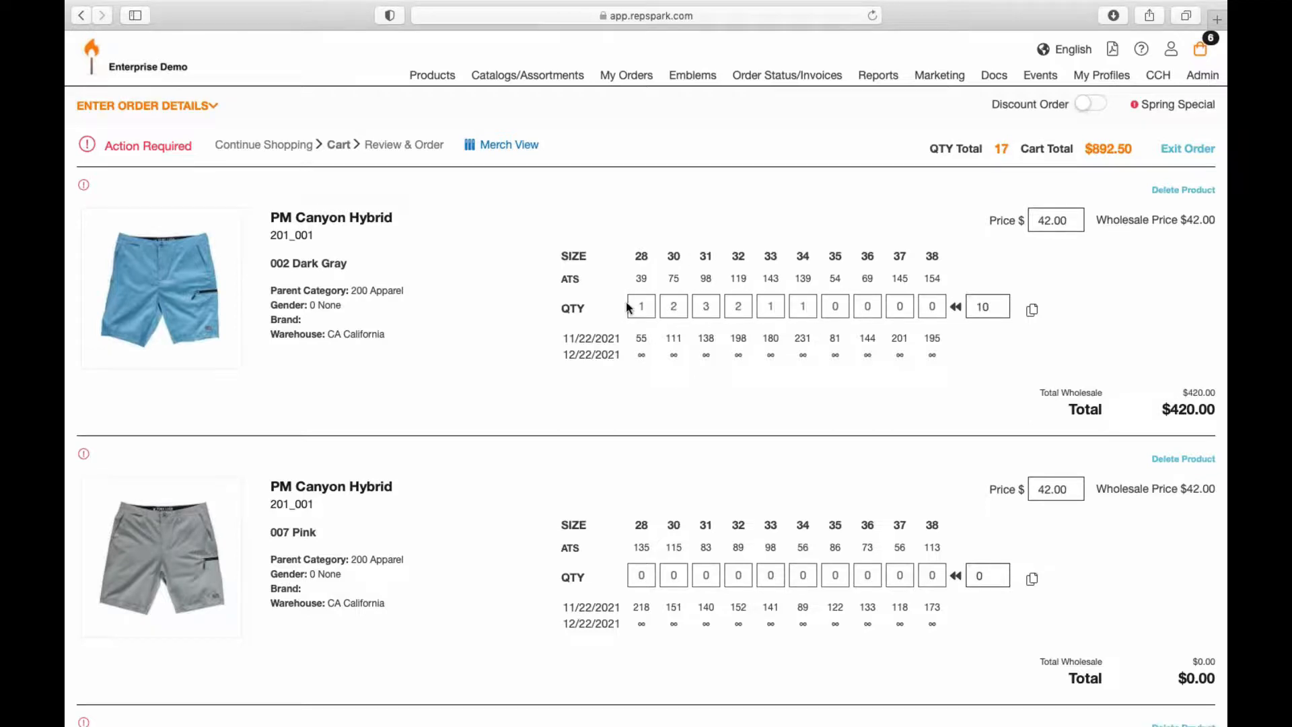
Step: Change the Dark Gray shorts' total from 10 to 20 units, spread across the sizes
{"action": "left_click", "coordinate": [998, 309]}
{"action": "key", "text": "BackSpace"}
{"action": "key", "text": "BackSpace"}
{"action": "type", "text": "20"}
{"action": "left_click", "coordinate": [957, 307]}
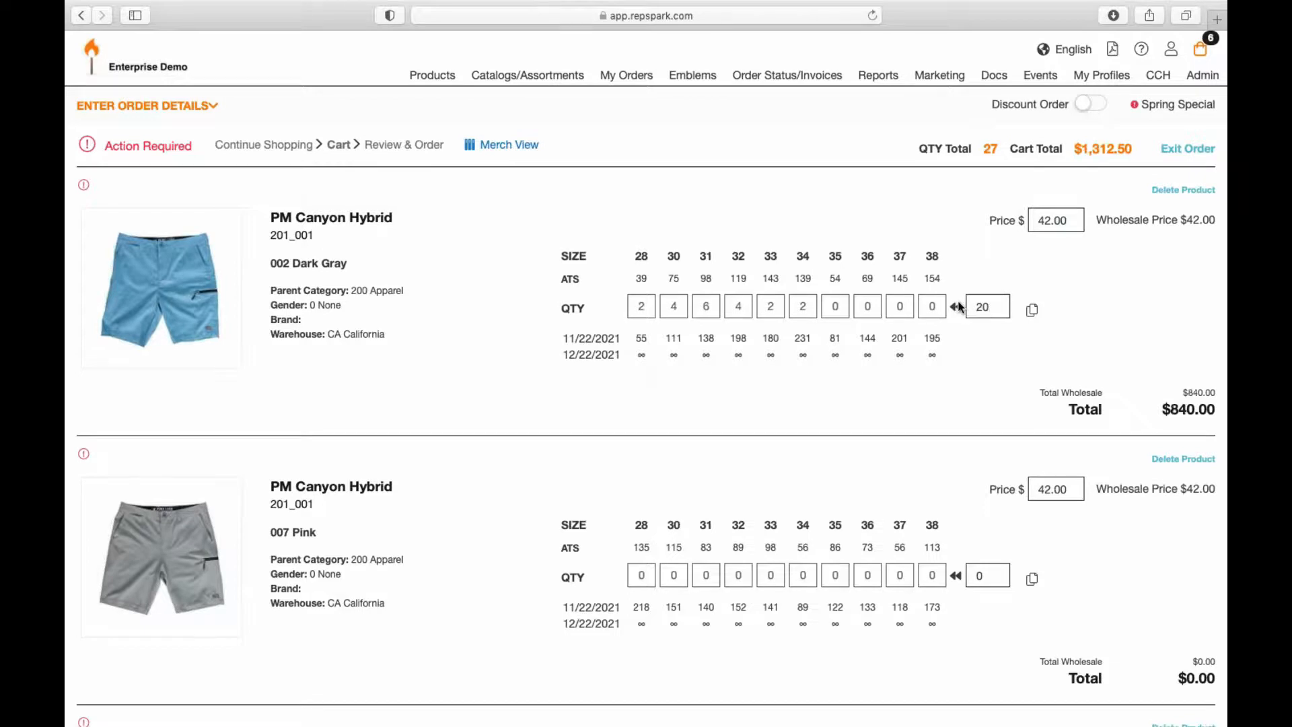
Step: Copy the shorts' size breakdown to same-class products
{"action": "scroll", "coordinate": [976, 269], "scroll_direction": "down", "scroll_amount": 5}
{"action": "left_click", "coordinate": [1033, 125]}
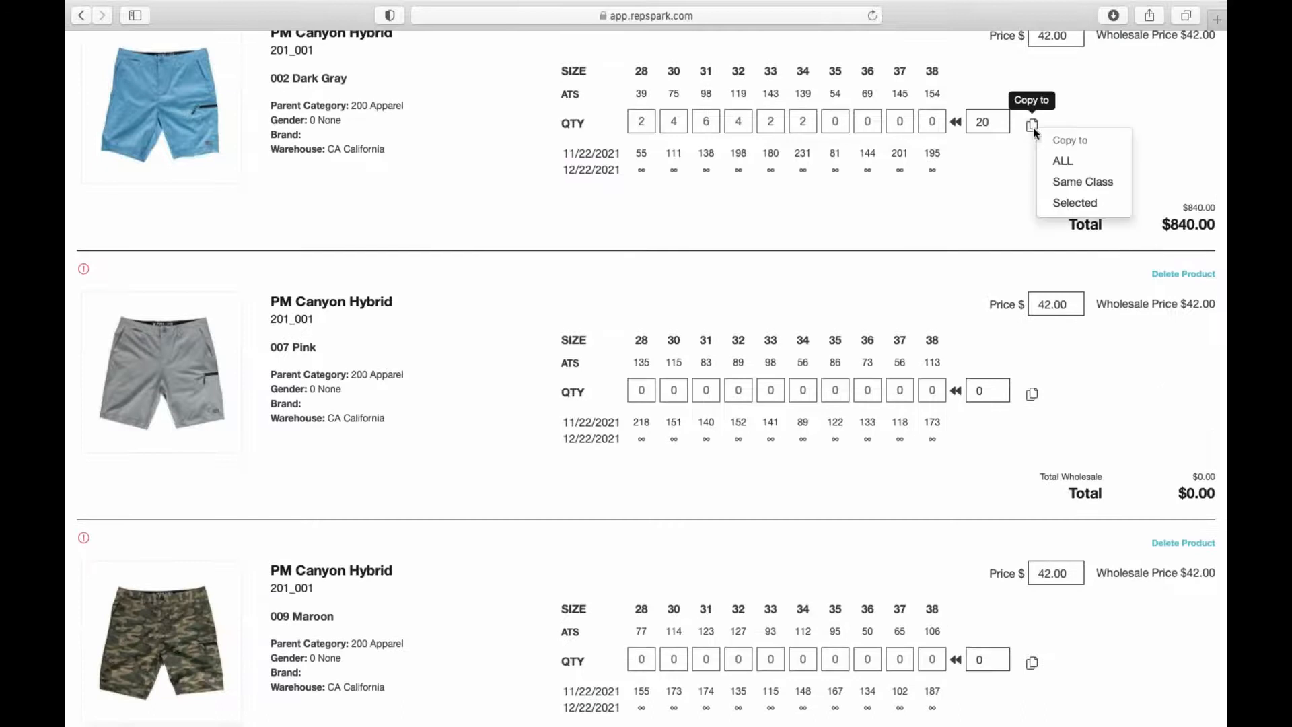
{"action": "left_click", "coordinate": [1060, 181]}
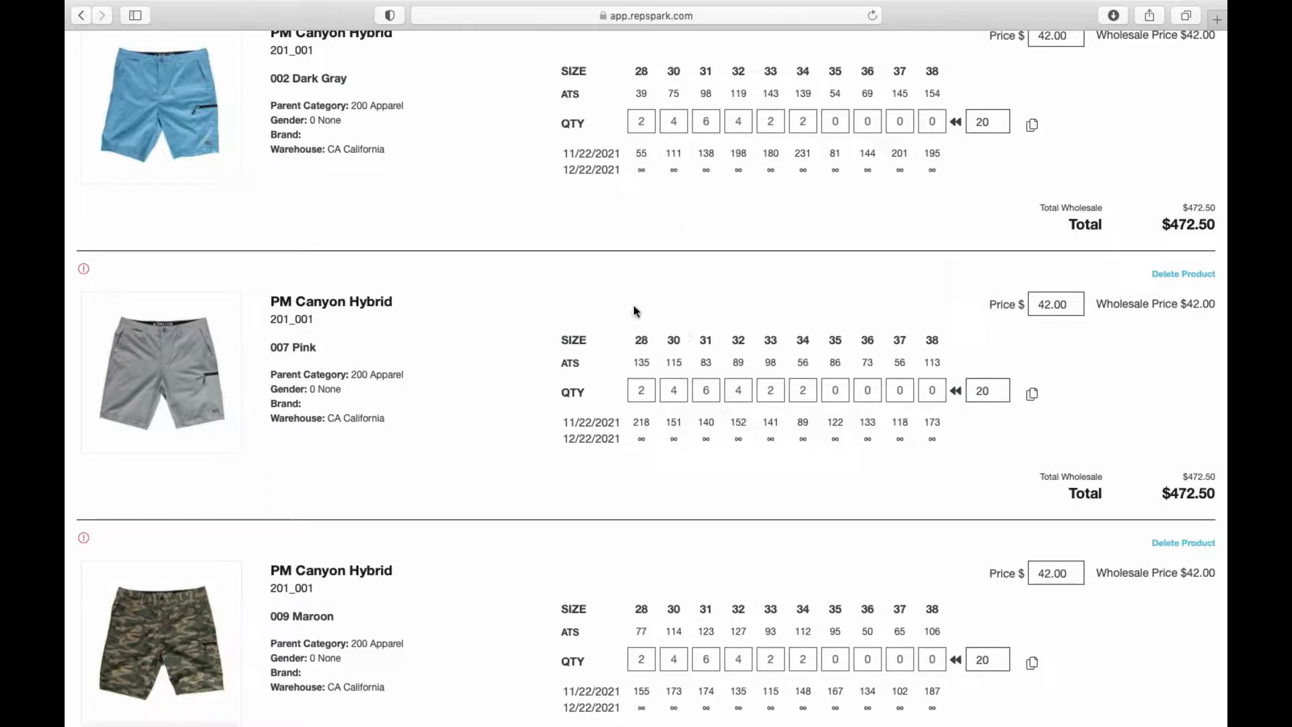
Step: Scroll down to the Destin Stripe Sankaty Polo rows and start adding an emblem to the Blue polo
{"action": "scroll", "coordinate": [705, 318], "scroll_direction": "down", "scroll_amount": 4}
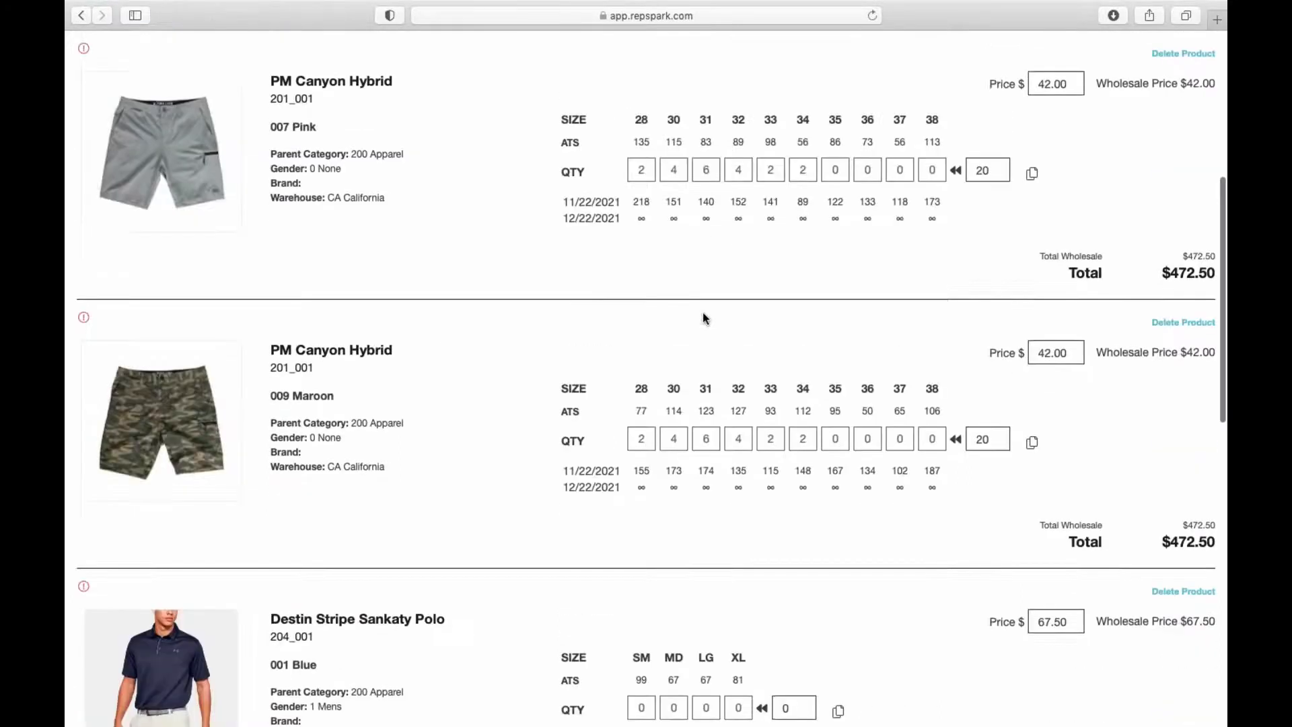
{"action": "scroll", "coordinate": [714, 256], "scroll_direction": "down", "scroll_amount": 3}
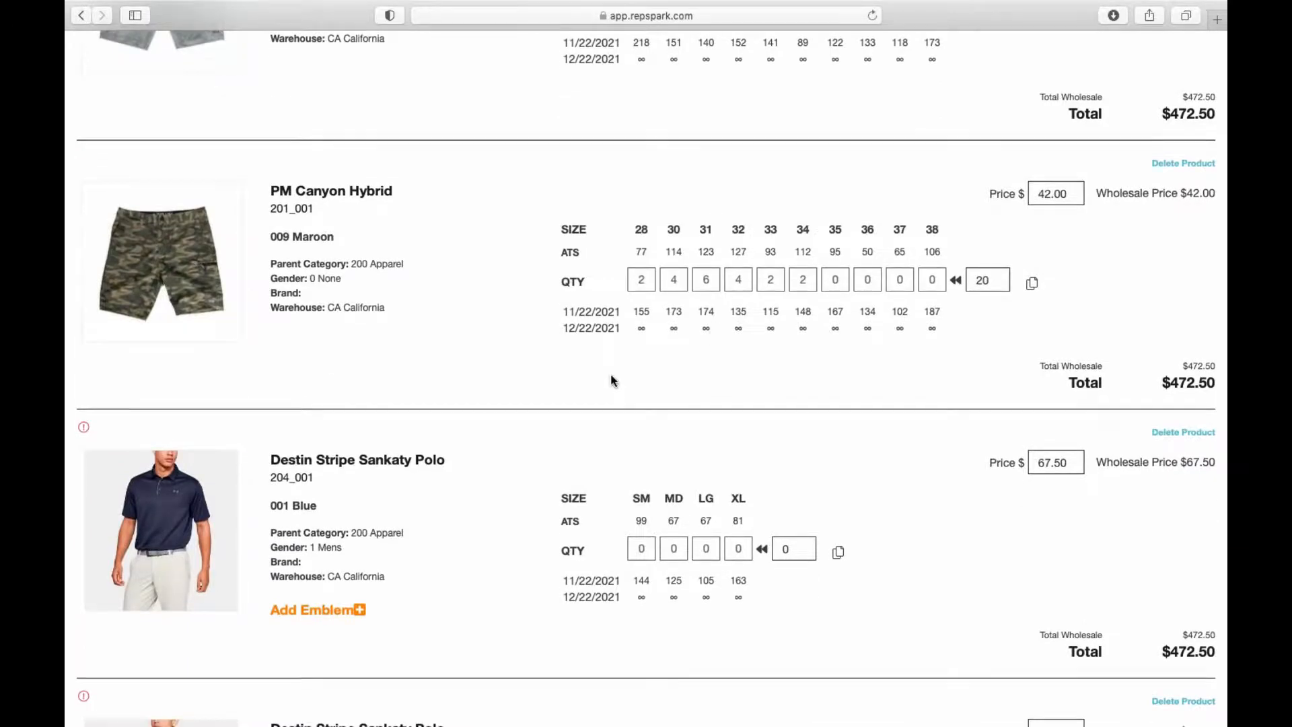
{"action": "scroll", "coordinate": [611, 381], "scroll_direction": "down", "scroll_amount": 5}
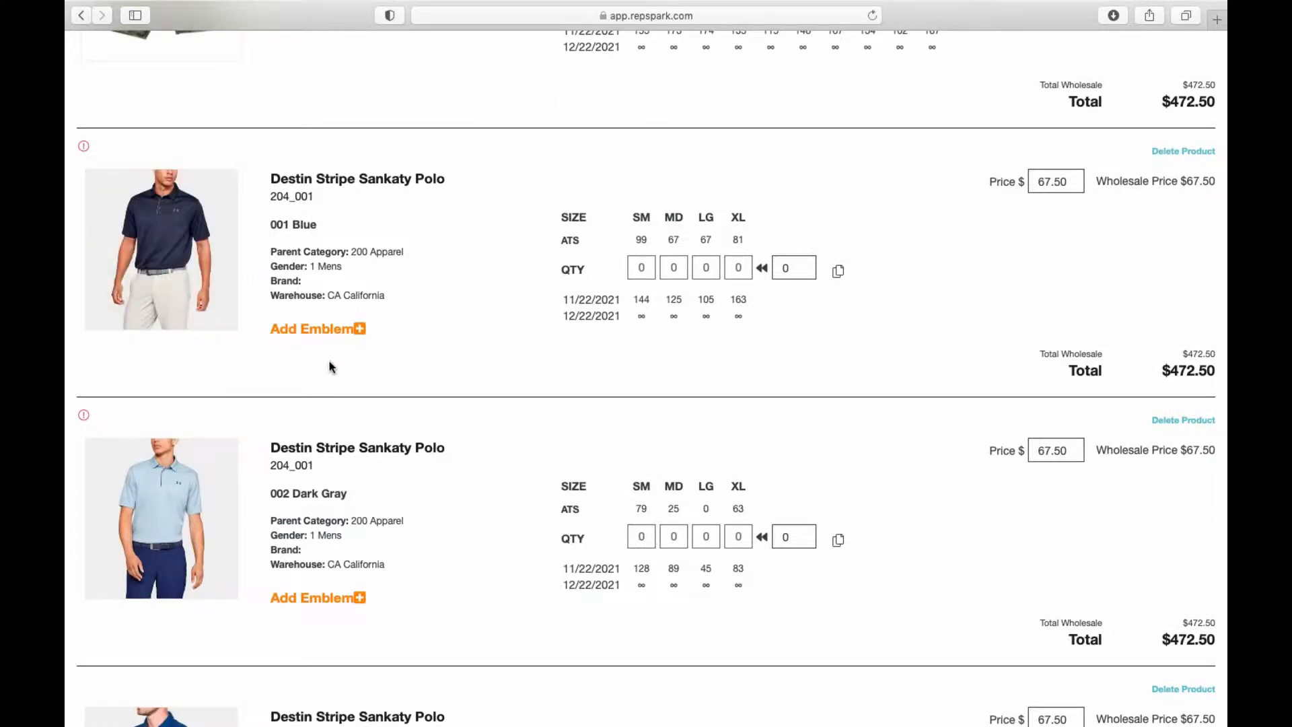
{"action": "left_click", "coordinate": [361, 329]}
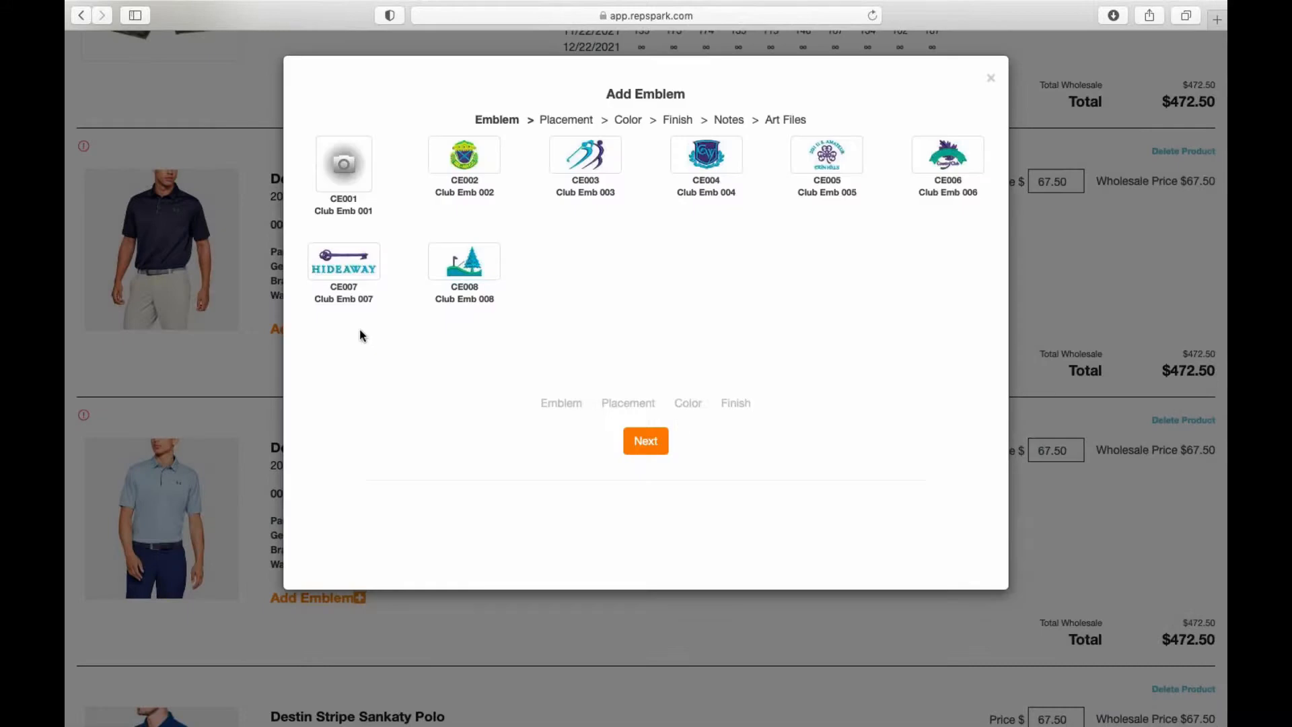
Step: Attach emblem CE002 to the Blue polo: Left Chest, Club Colors, Laser Tech Patch, note 'Notss'
{"action": "left_click", "coordinate": [465, 157]}
{"action": "left_click", "coordinate": [646, 449]}
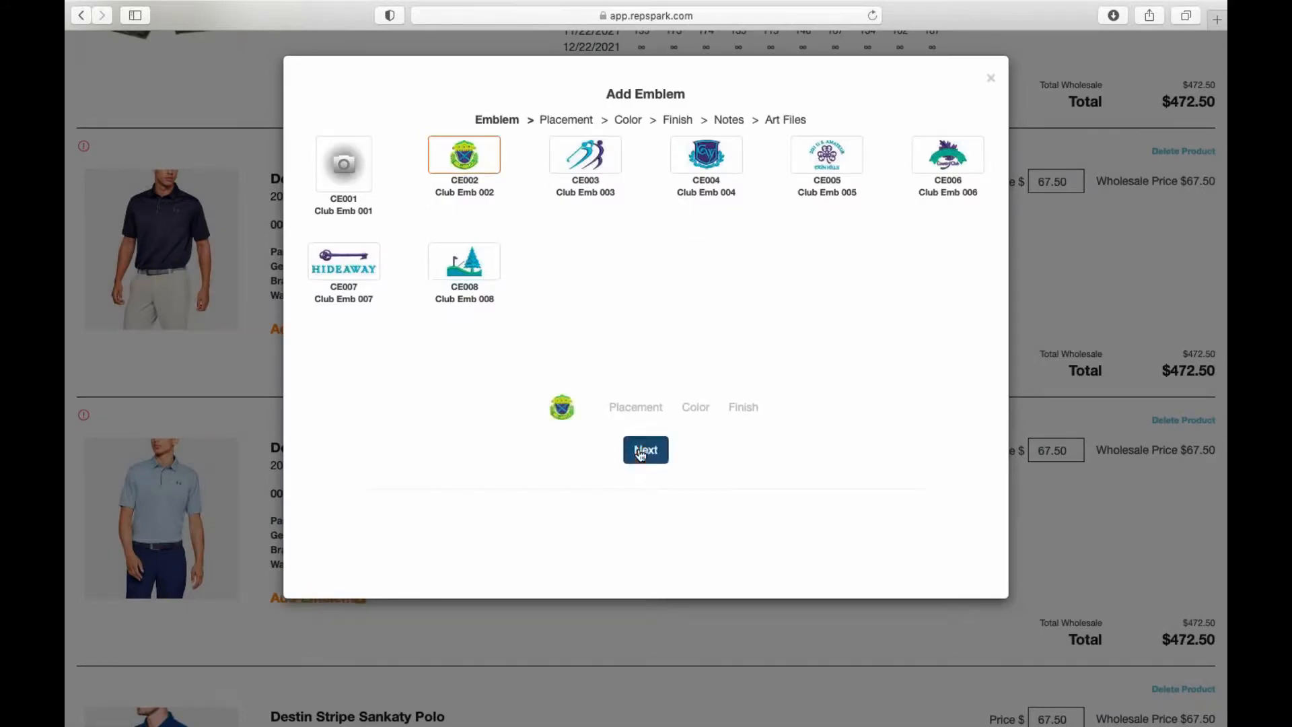
{"action": "left_click", "coordinate": [475, 194]}
{"action": "left_click", "coordinate": [646, 449]}
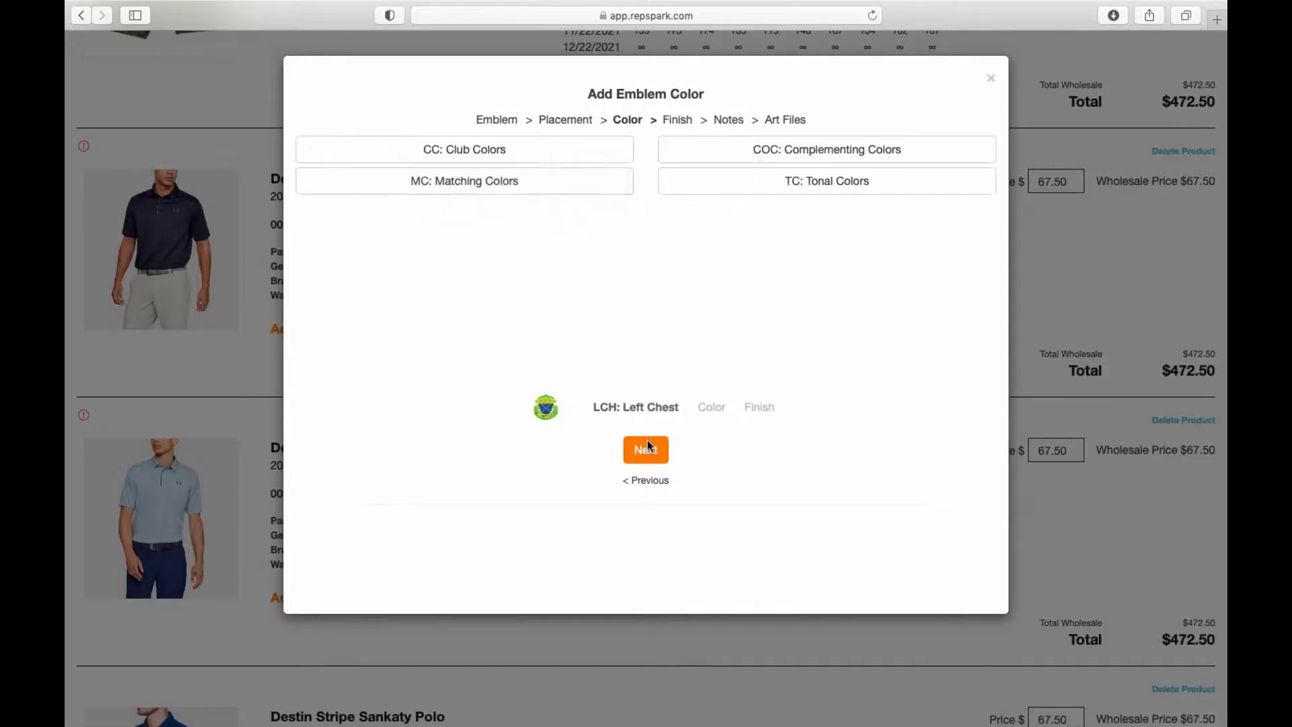
{"action": "left_click", "coordinate": [558, 153]}
{"action": "left_click", "coordinate": [645, 449]}
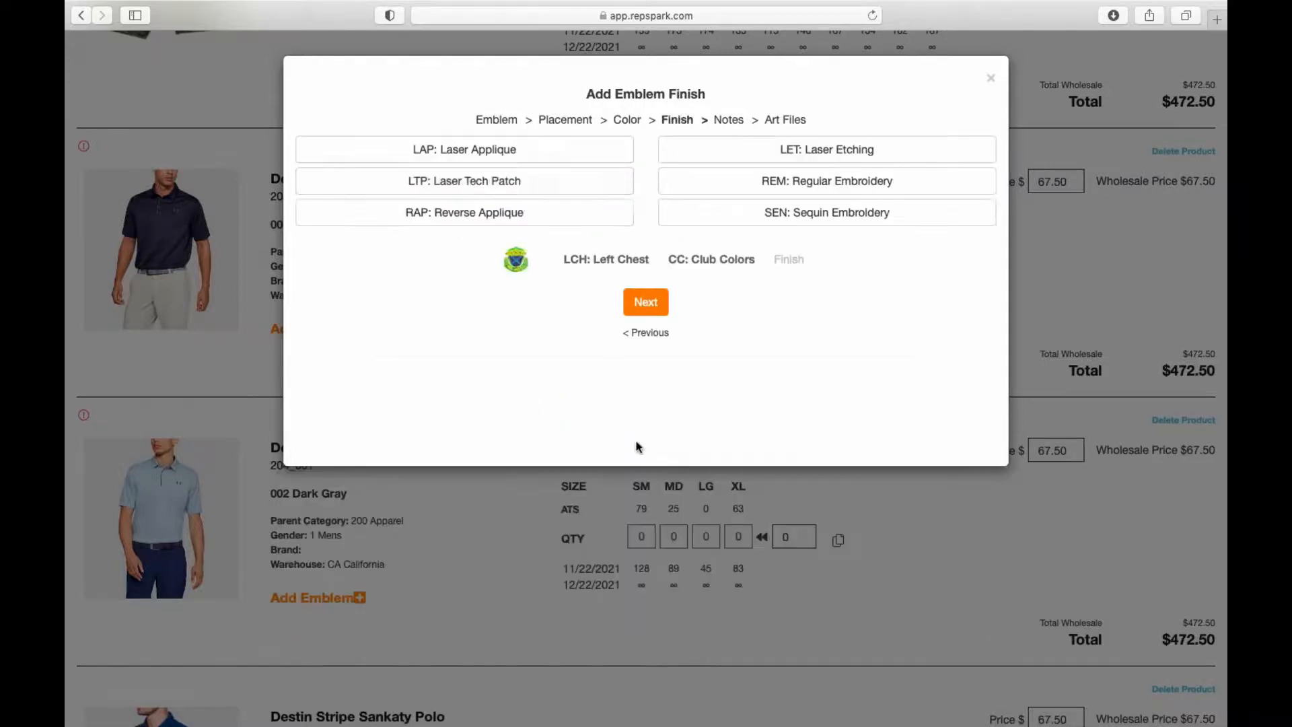
{"action": "left_click", "coordinate": [531, 179]}
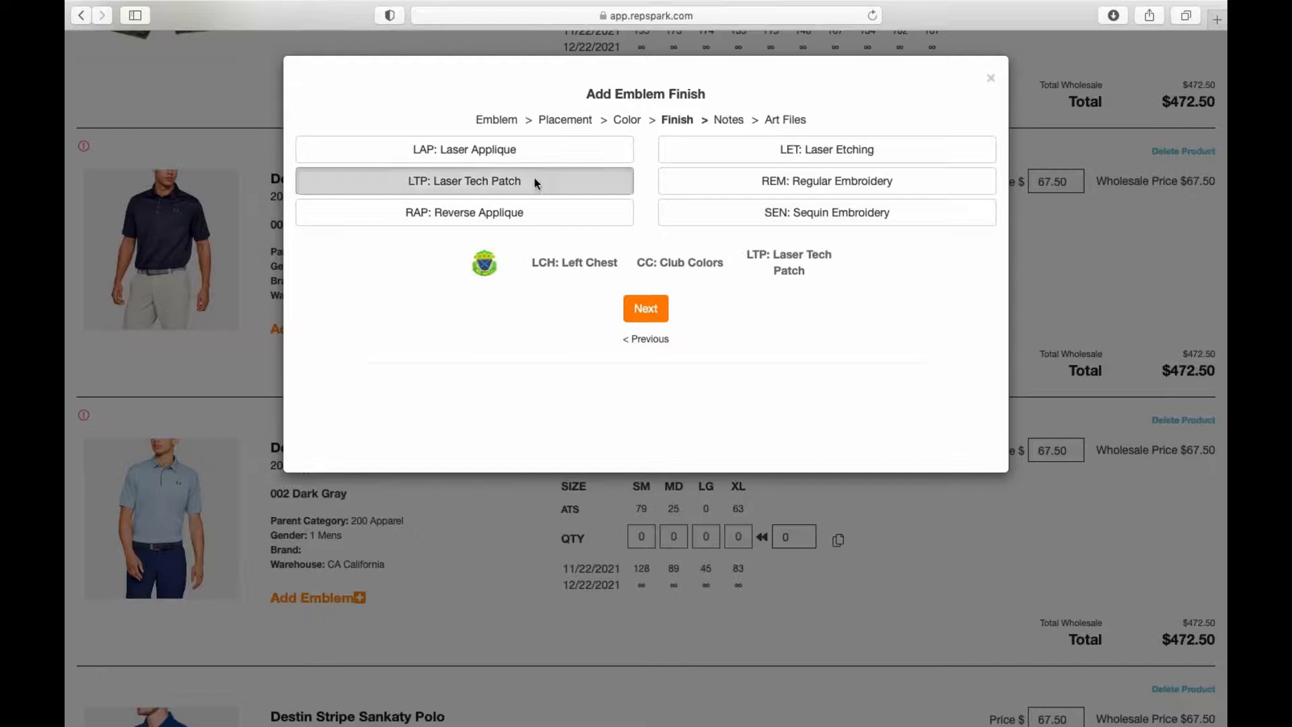
{"action": "left_click", "coordinate": [645, 304]}
{"action": "left_click", "coordinate": [519, 249]}
{"action": "type", "text": "Nots"}
{"action": "type", "text": "s"}
{"action": "left_click", "coordinate": [654, 364]}
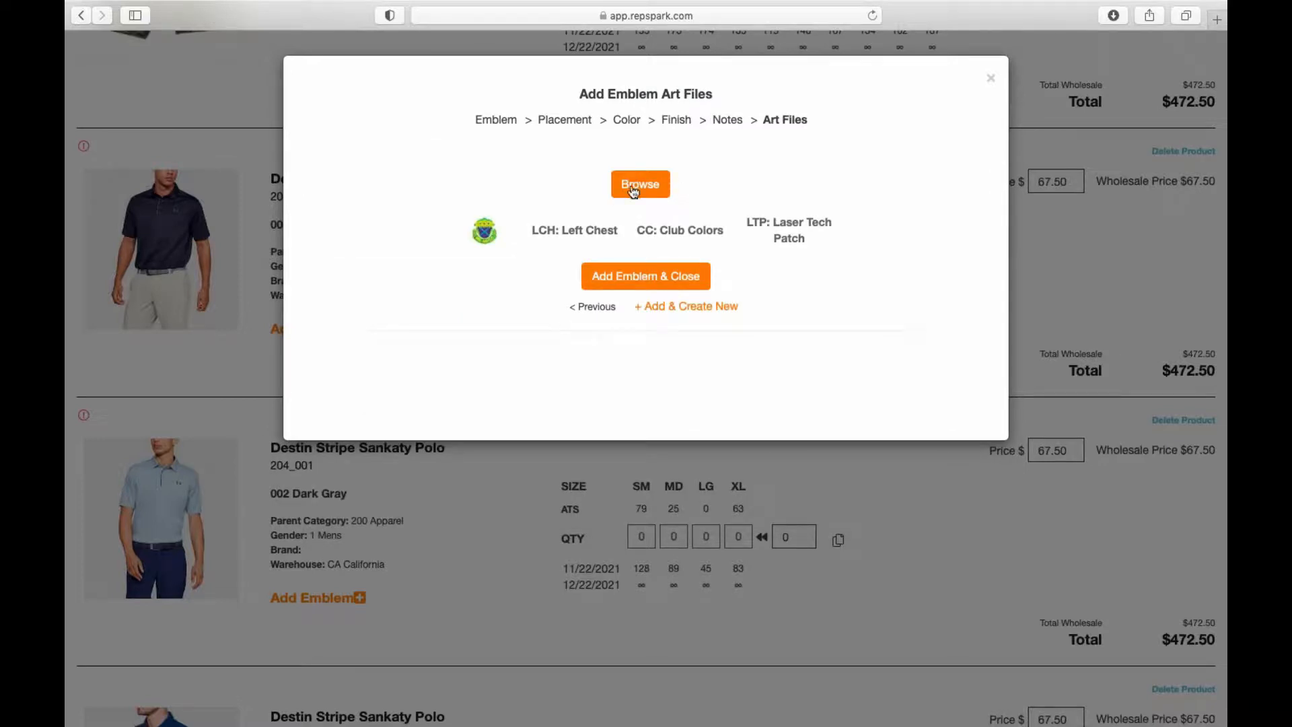
{"action": "left_click", "coordinate": [619, 282]}
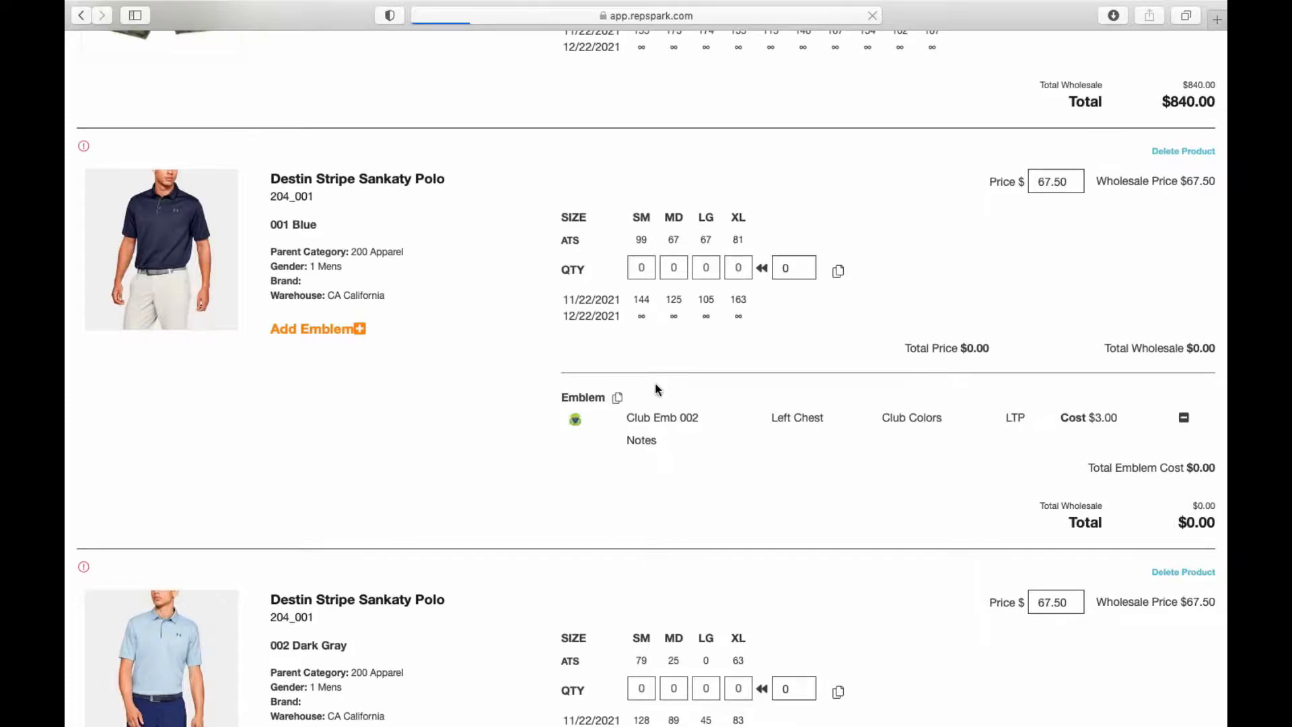
Step: Enter Blue polo size quantities 1, 2, 1, 1 and copy them to the same-class polo colors
{"action": "scroll", "coordinate": [617, 374], "scroll_direction": "down", "scroll_amount": 12}
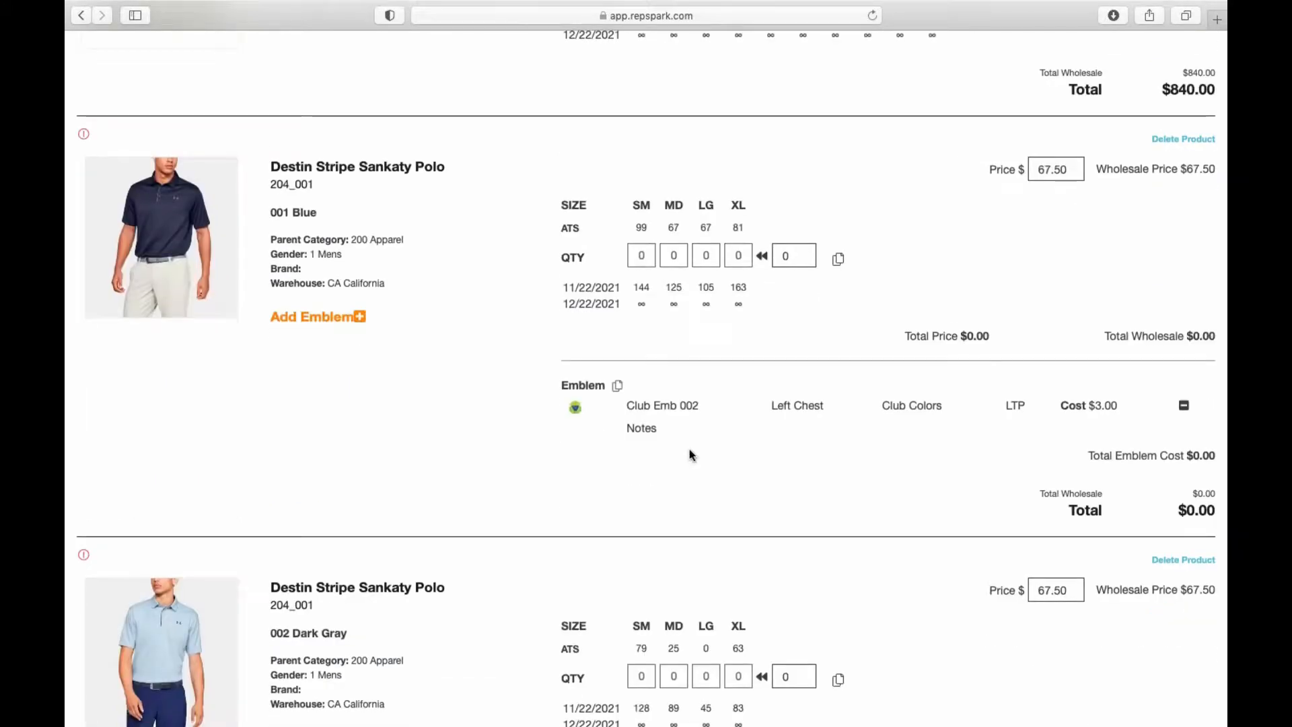
{"action": "left_click", "coordinate": [643, 256]}
{"action": "type", "text": "1"}
{"action": "key", "text": "Tab"}
{"action": "type", "text": "2"}
{"action": "key", "text": "Tab"}
{"action": "type", "text": "1"}
{"action": "key", "text": "Tab"}
{"action": "type", "text": "1"}
{"action": "left_click", "coordinate": [654, 327]}
{"action": "left_click", "coordinate": [838, 260]}
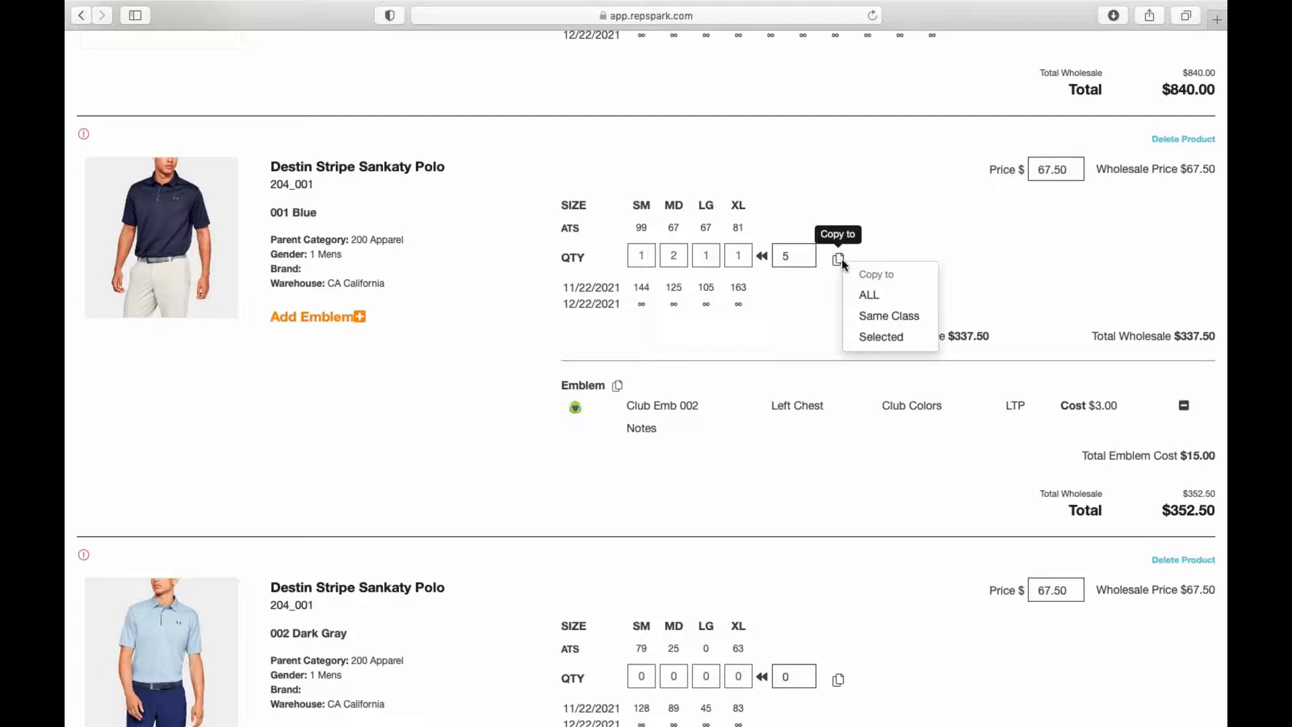
{"action": "left_click", "coordinate": [876, 316]}
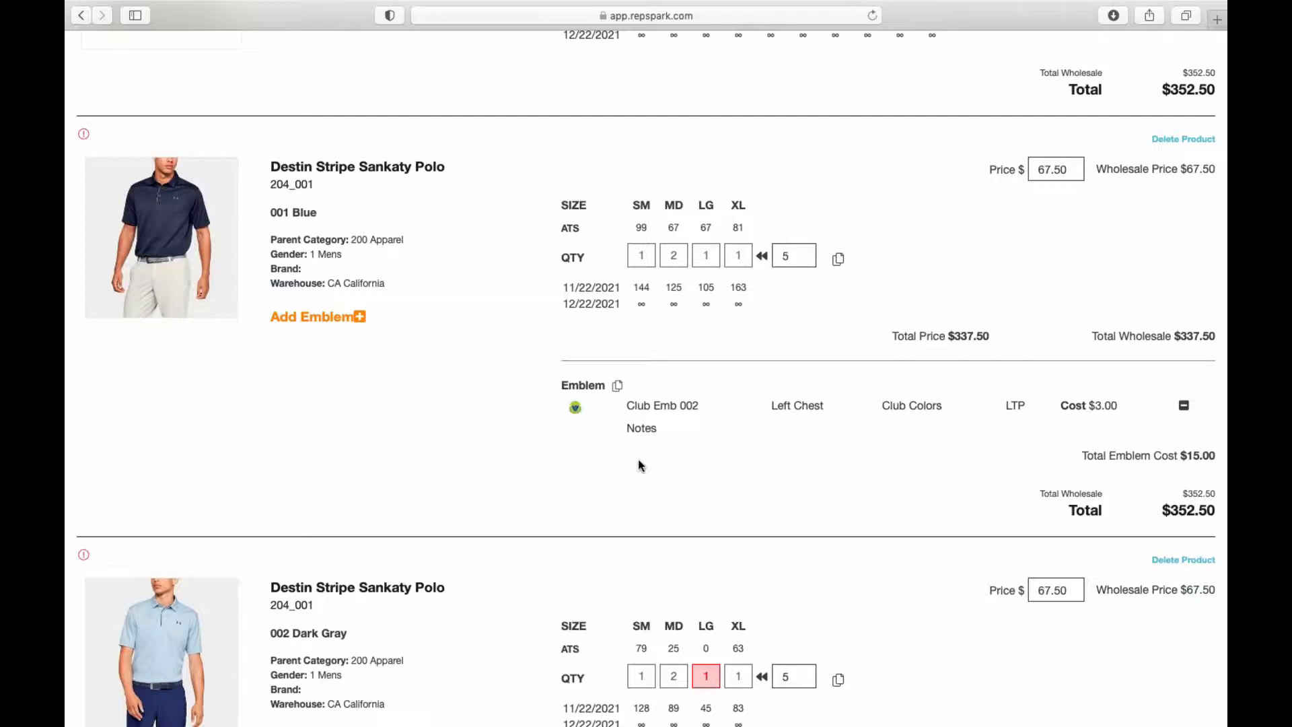
Step: Set the Dark Gray polo's unavailable LG quantity to 0
{"action": "scroll", "coordinate": [638, 459], "scroll_direction": "down", "scroll_amount": 3}
{"action": "left_click", "coordinate": [714, 546]}
{"action": "type", "text": "0"}
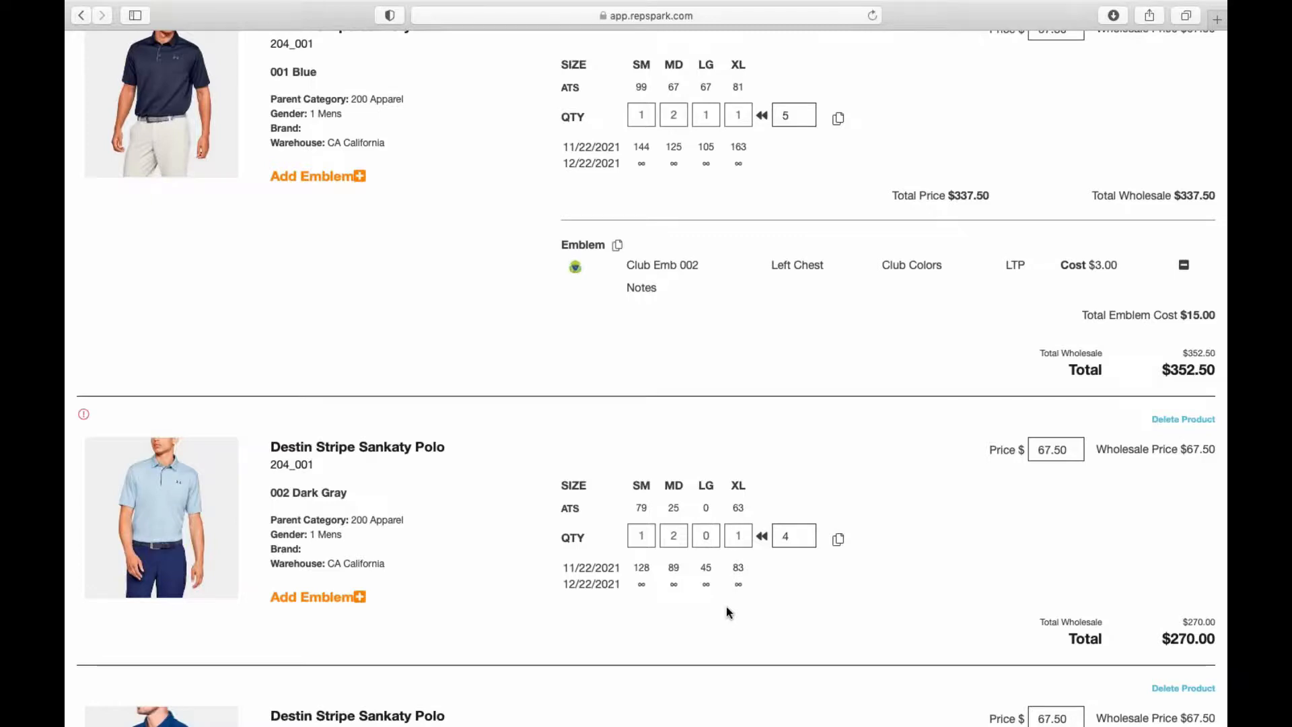
{"action": "scroll", "coordinate": [629, 546], "scroll_direction": "down", "scroll_amount": 5}
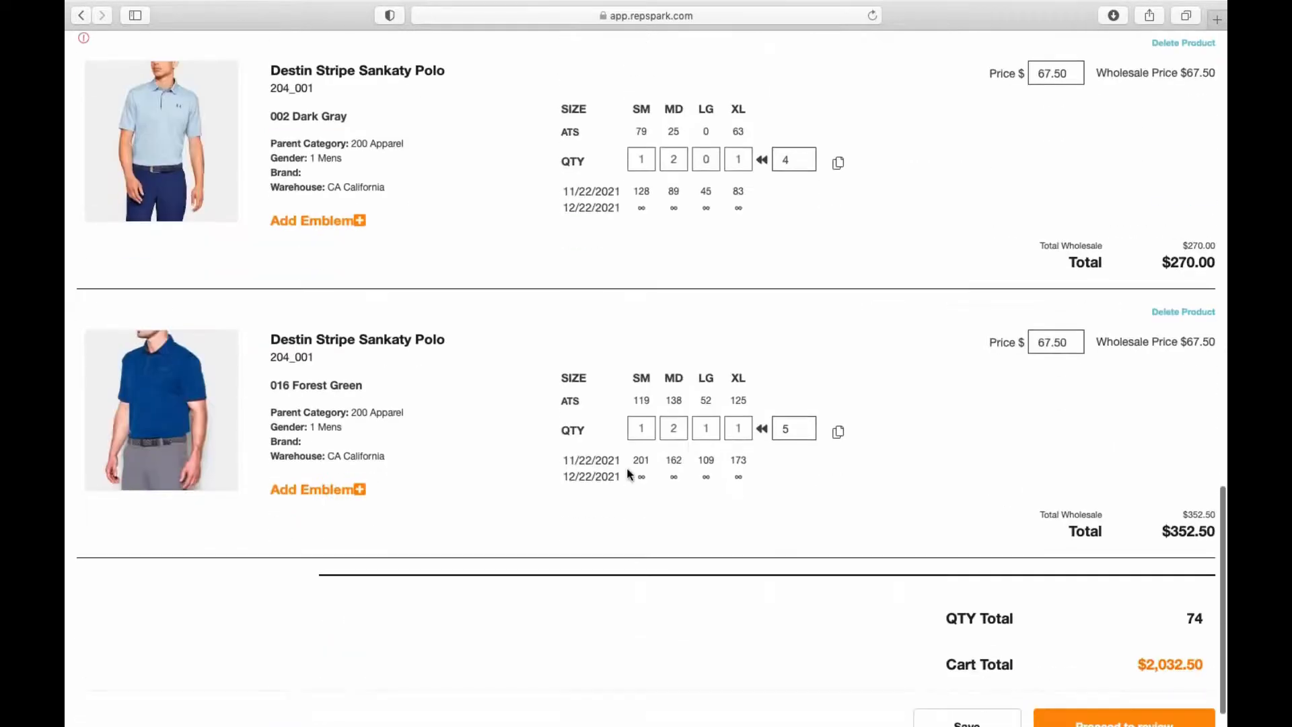
{"action": "scroll", "coordinate": [1191, 397], "scroll_direction": "up", "scroll_amount": 1}
Step: Delete the Forest Green polo from the cart and proceed to the Review & Order page
{"action": "left_click", "coordinate": [1184, 372]}
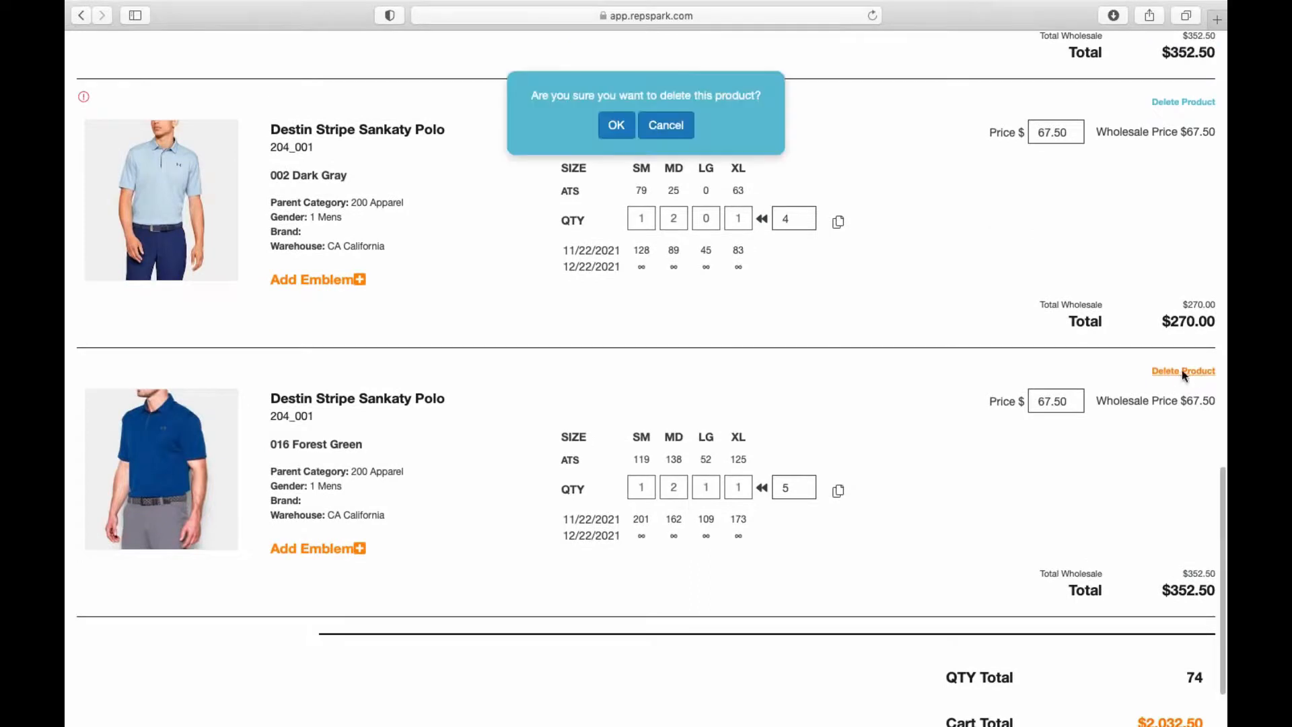
{"action": "left_click", "coordinate": [615, 126]}
{"action": "scroll", "coordinate": [880, 407], "scroll_direction": "up", "scroll_amount": 15}
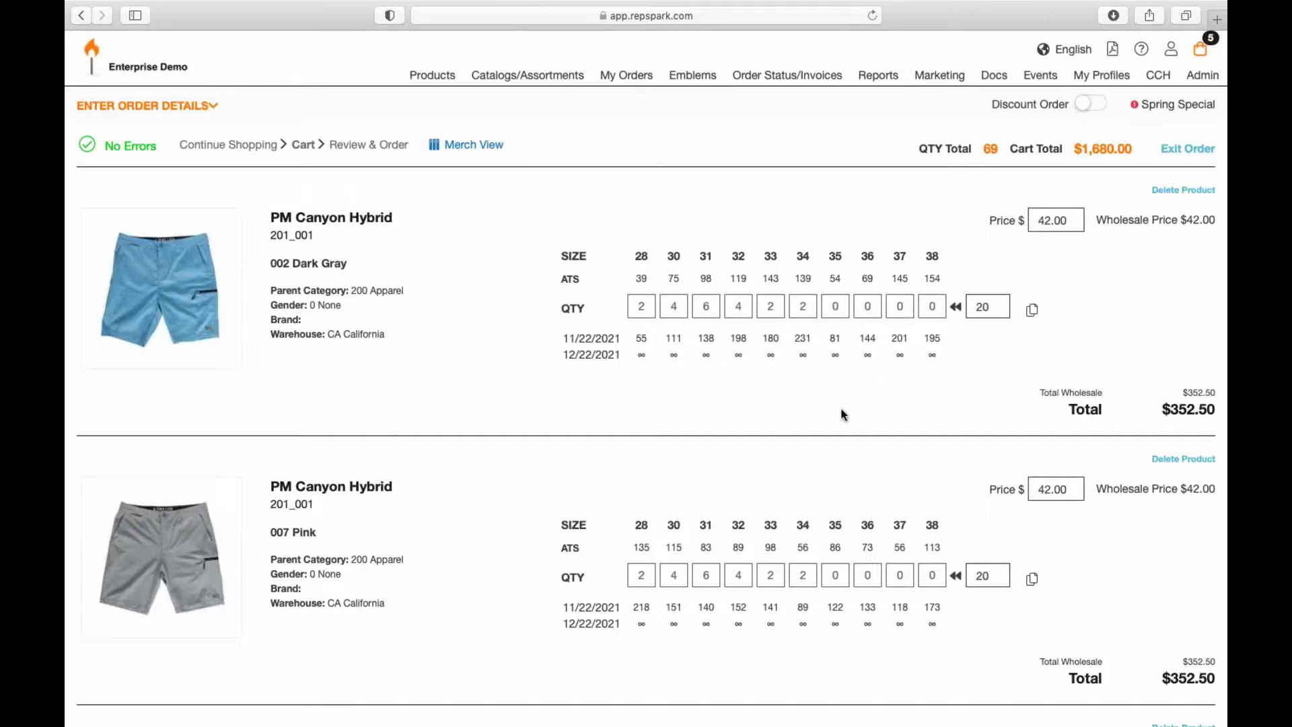
{"action": "scroll", "coordinate": [844, 415], "scroll_direction": "down", "scroll_amount": 15}
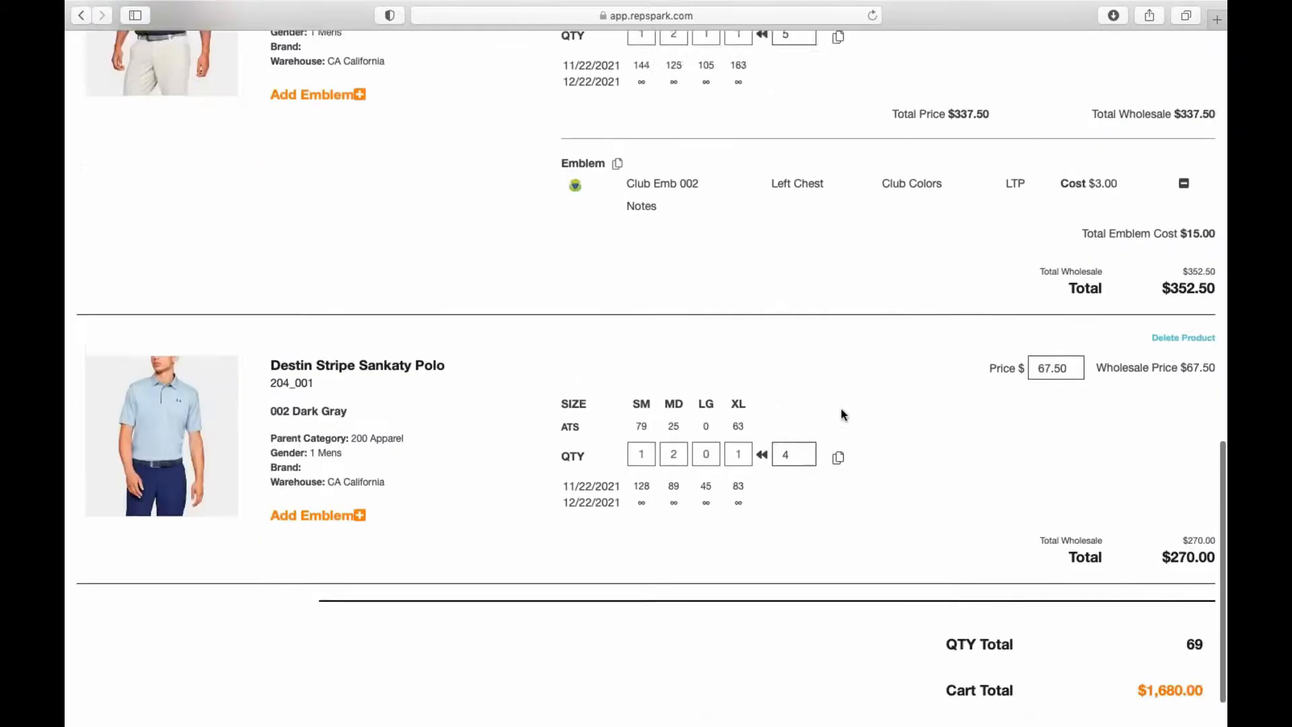
{"action": "left_click", "coordinate": [1136, 693]}
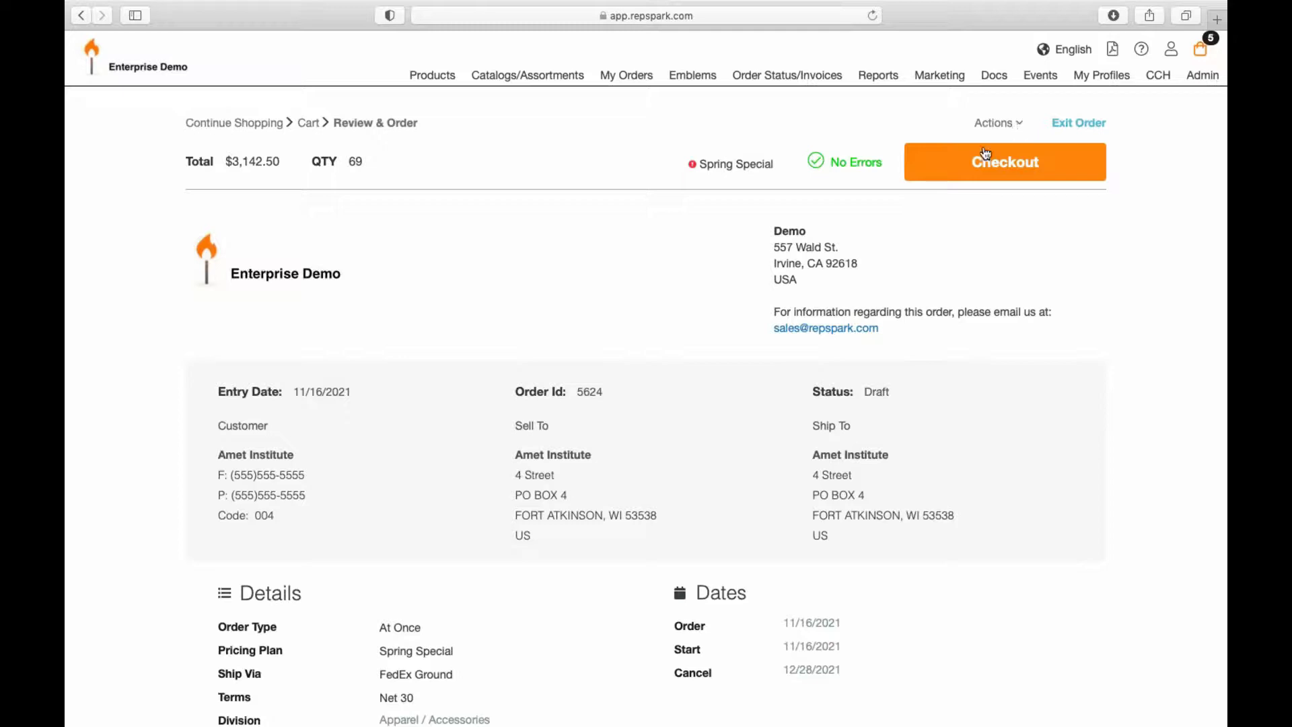
{"action": "left_click", "coordinate": [1001, 124]}
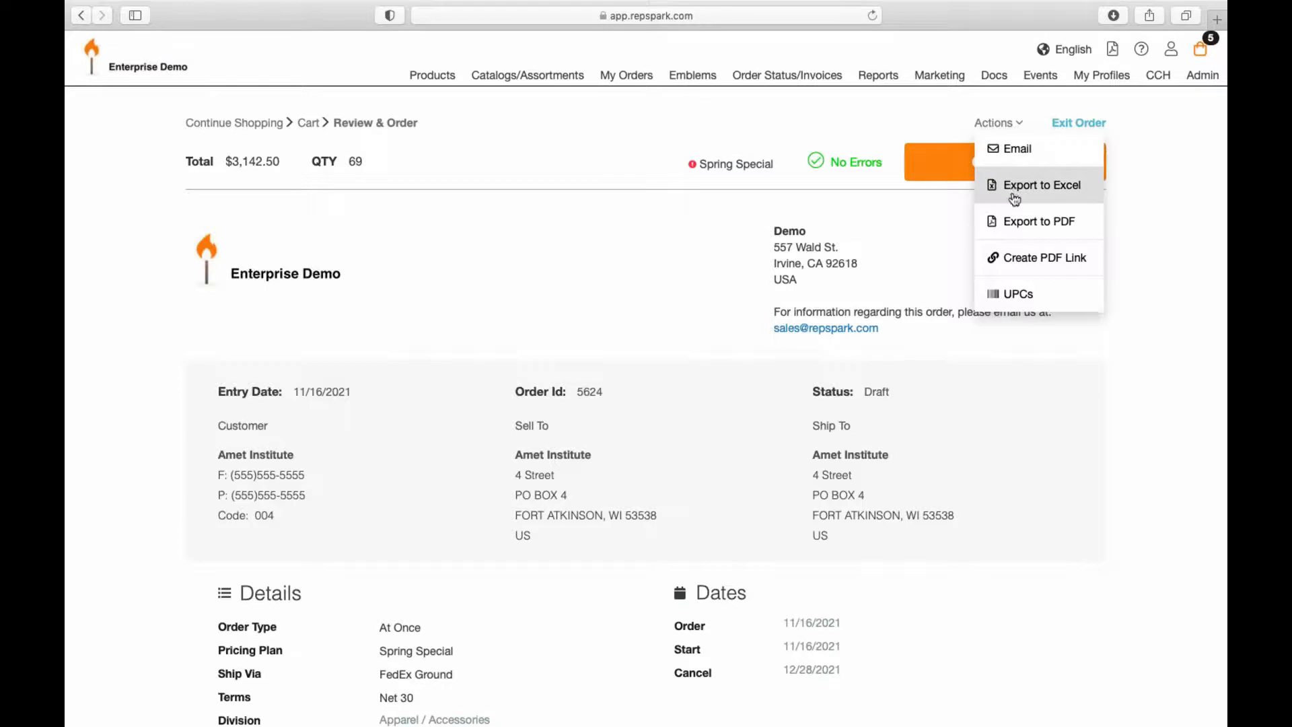
{"action": "left_click", "coordinate": [925, 255]}
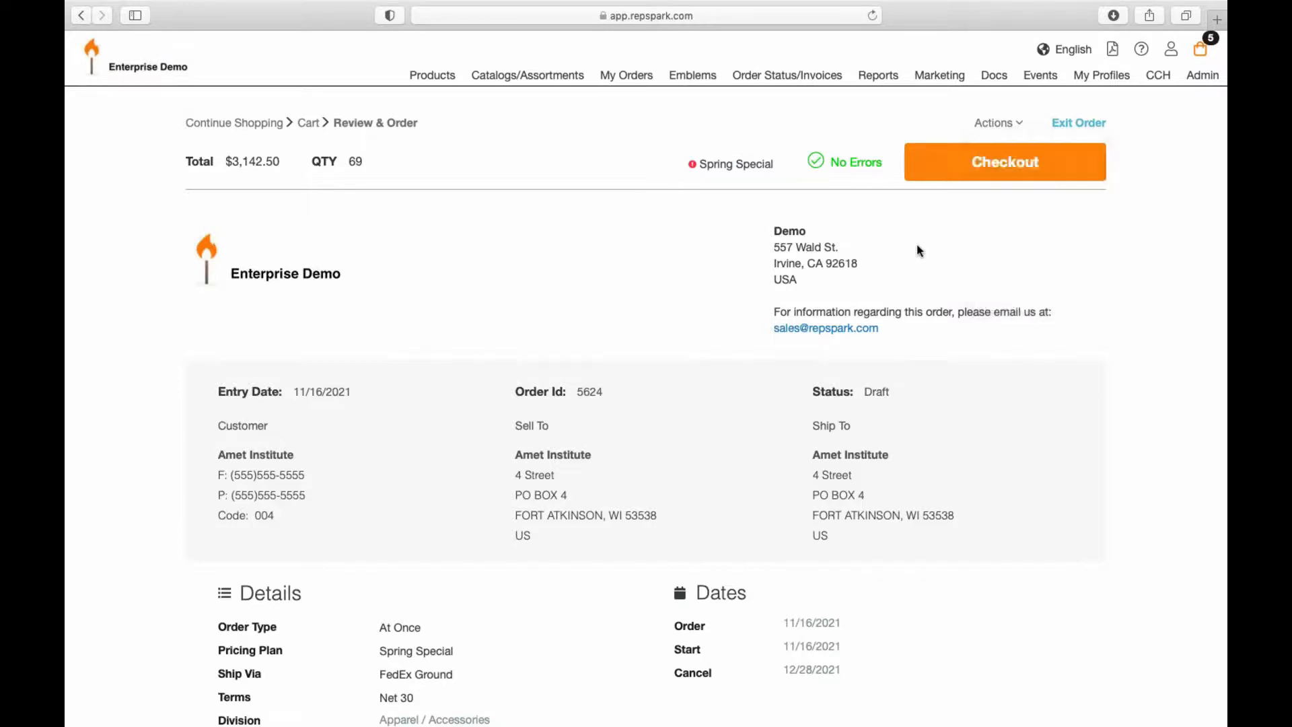
Step: Check out with Pay with Terms, process the order, and close the Thank You confirmation
{"action": "left_click", "coordinate": [1024, 164]}
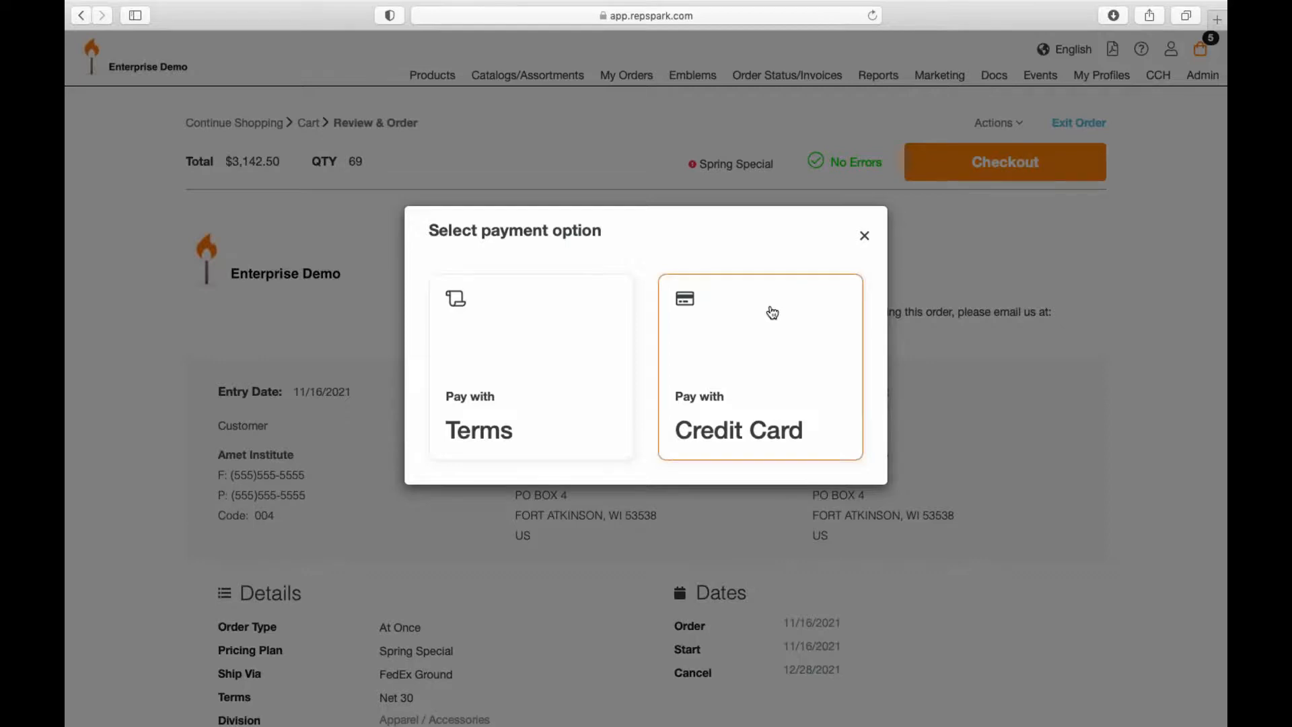
{"action": "left_click", "coordinate": [518, 363]}
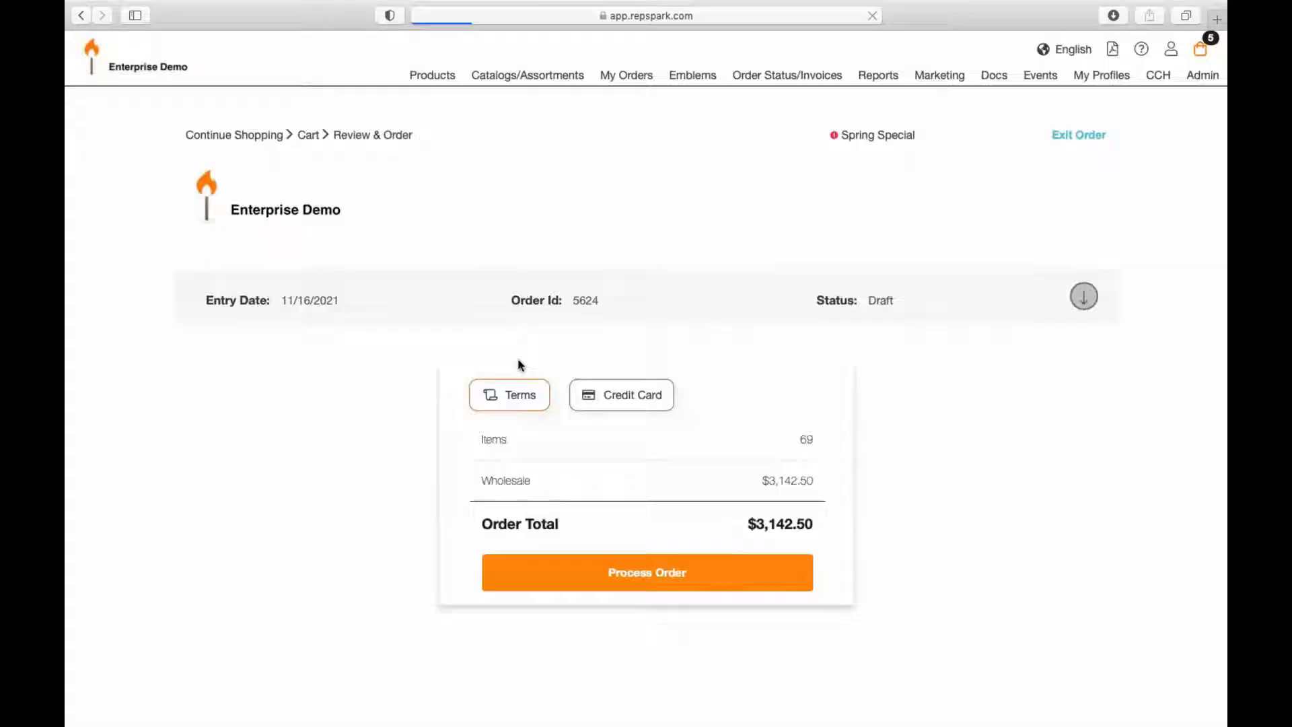
{"action": "left_click", "coordinate": [632, 588]}
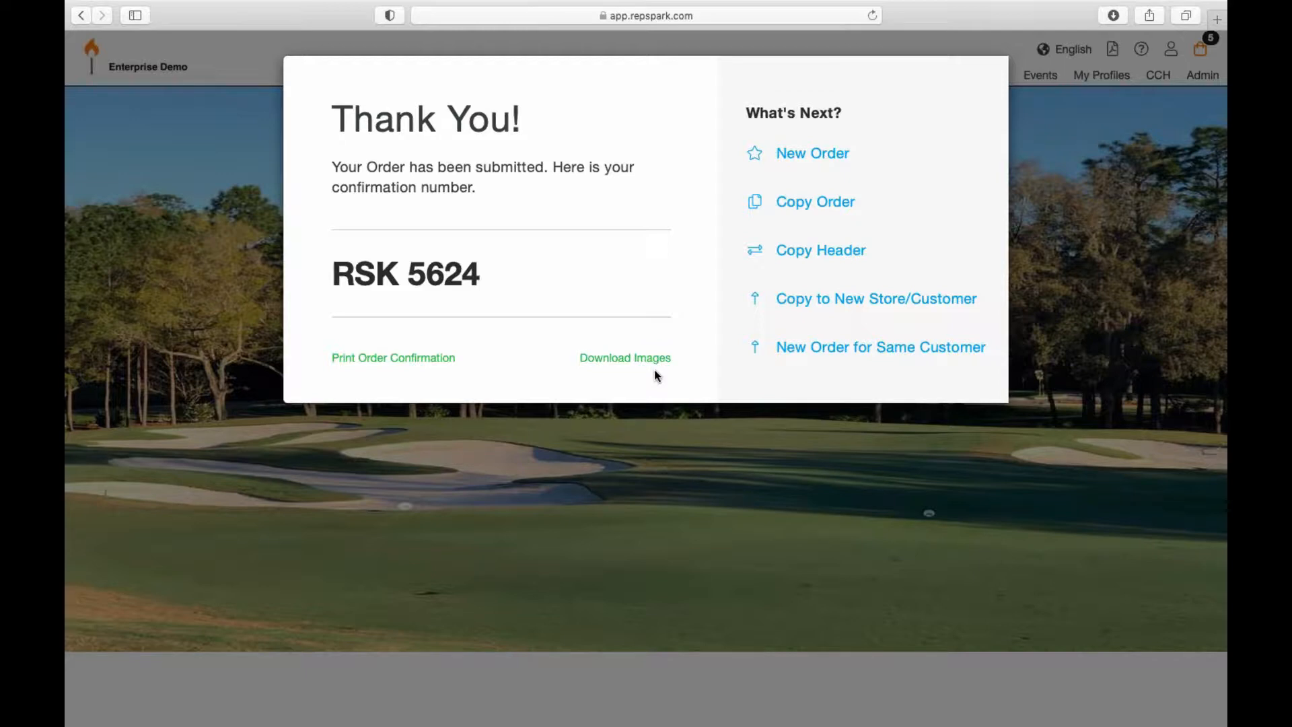
{"action": "left_click", "coordinate": [675, 511]}
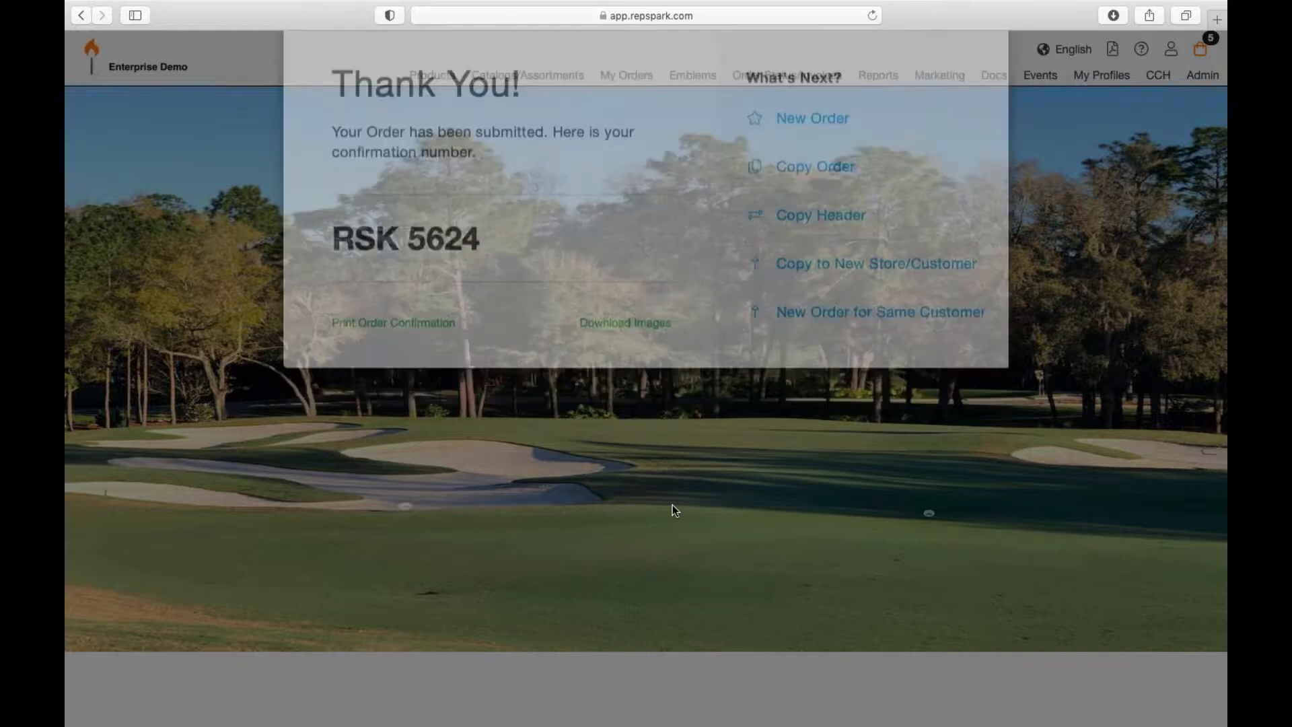
Step: Go to Products > Catalogs/Assortments to see the shared catalogs
{"action": "left_click", "coordinate": [444, 83]}
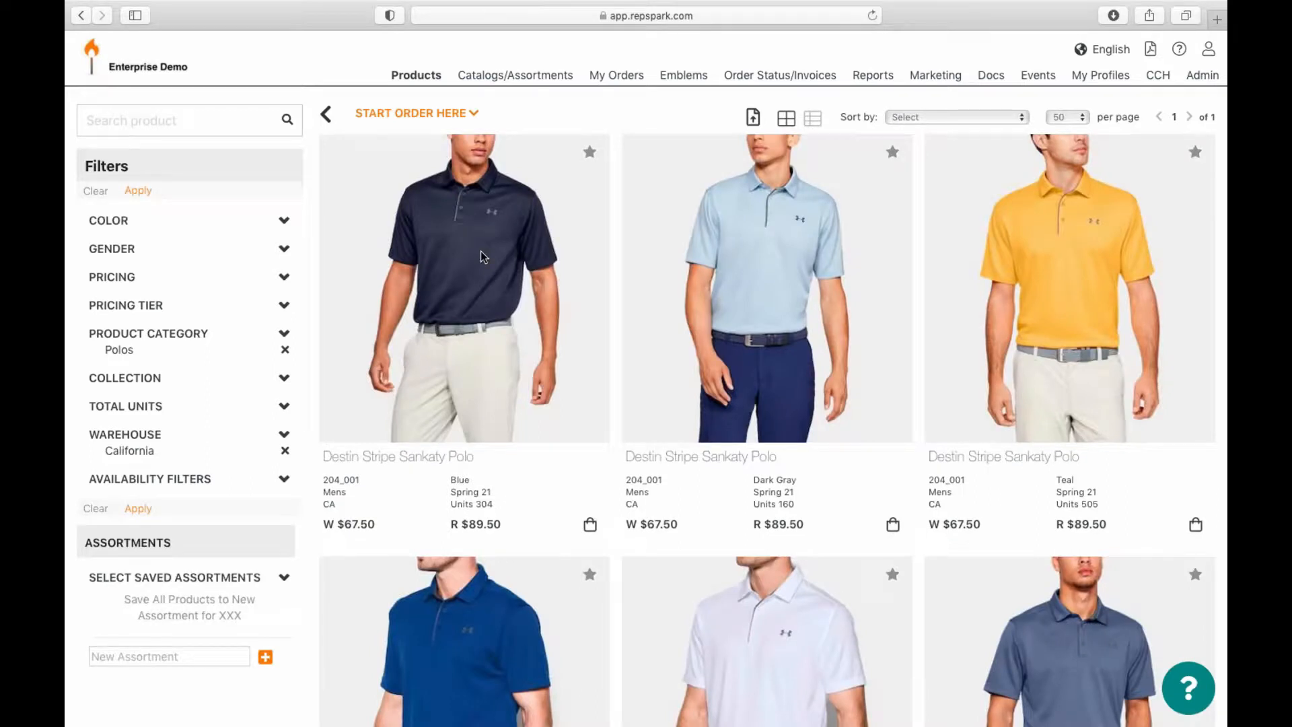
{"action": "left_click", "coordinate": [546, 77]}
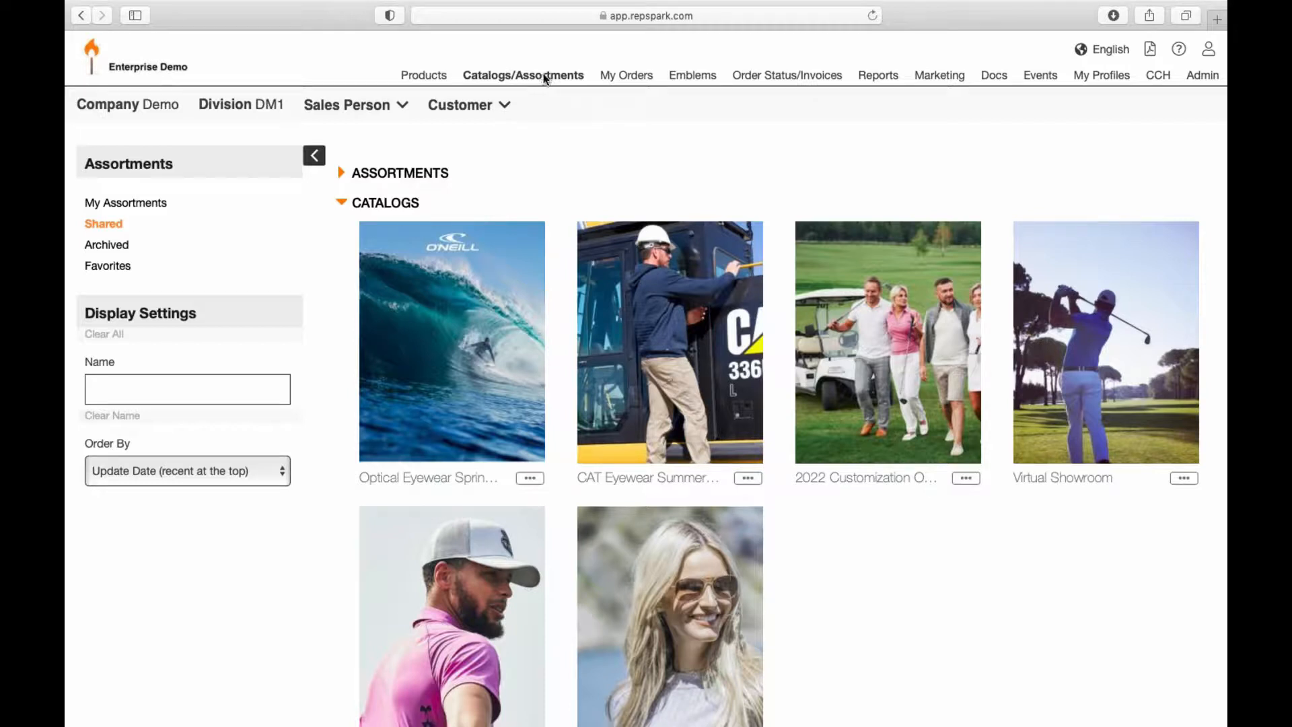
Step: Open the Optical Eyewear Spring / Summer 2018 catalog, turn a page, and open the Dodson sunglasses
{"action": "left_click", "coordinate": [454, 432]}
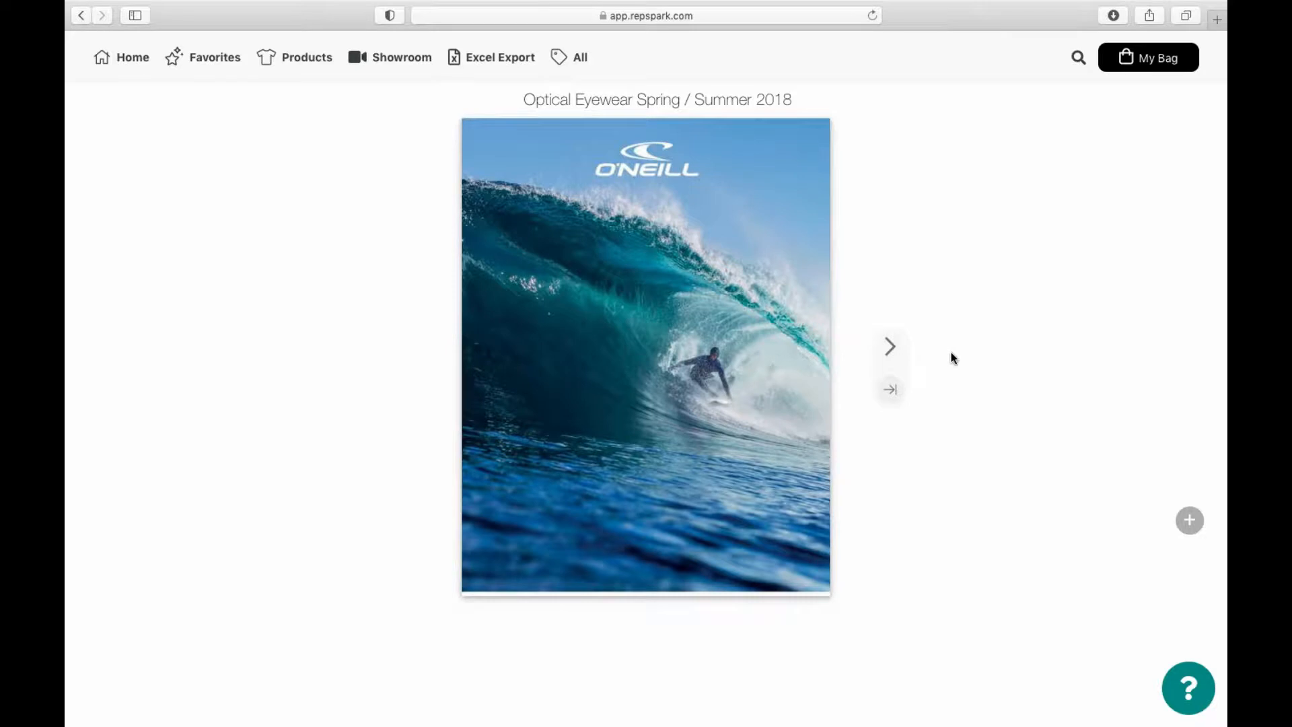
{"action": "left_click", "coordinate": [892, 352]}
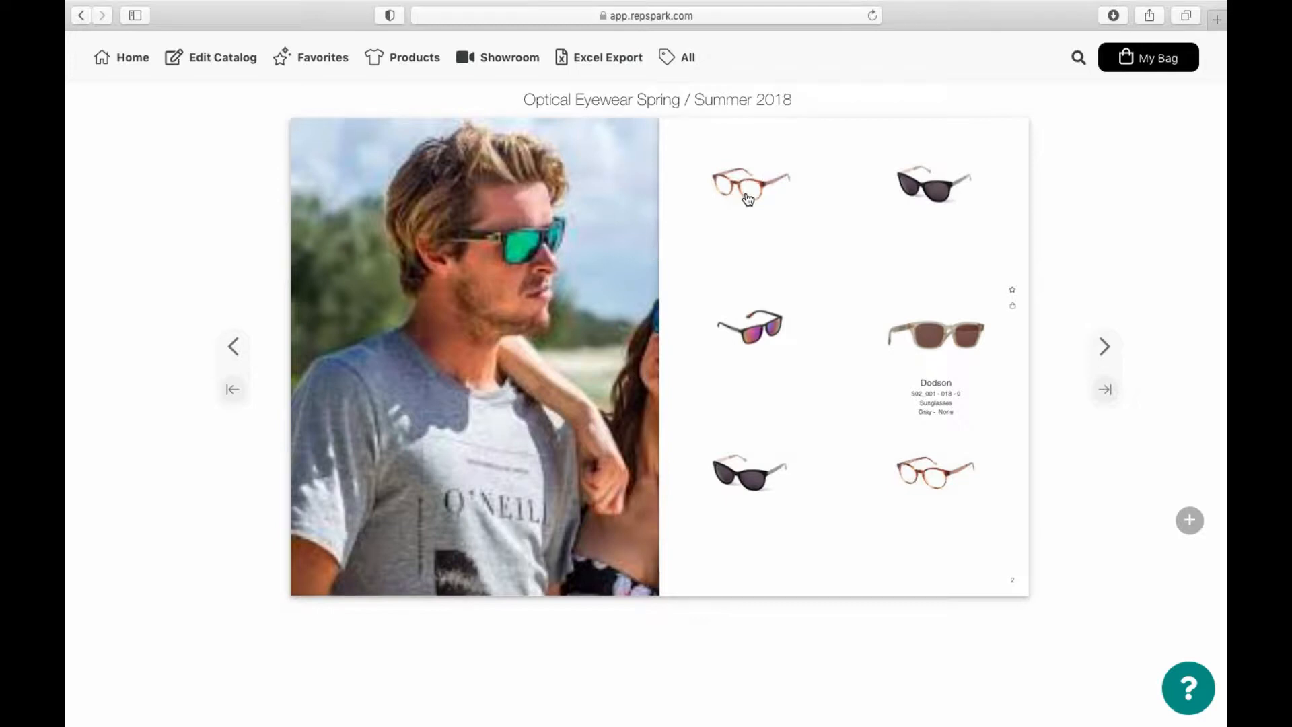
{"action": "left_click", "coordinate": [927, 337]}
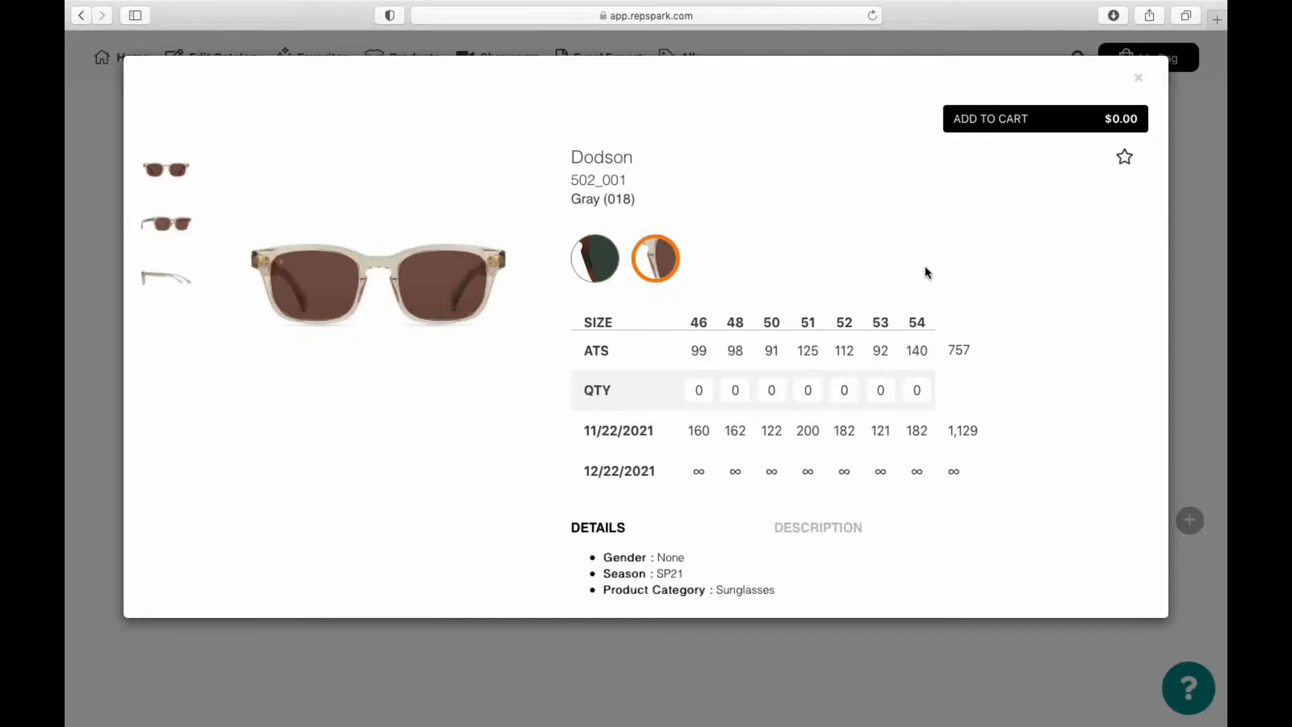
Step: Switch the Dodson to the Forest Green (016) colourway and bring up its favorite/note options
{"action": "left_click", "coordinate": [611, 265]}
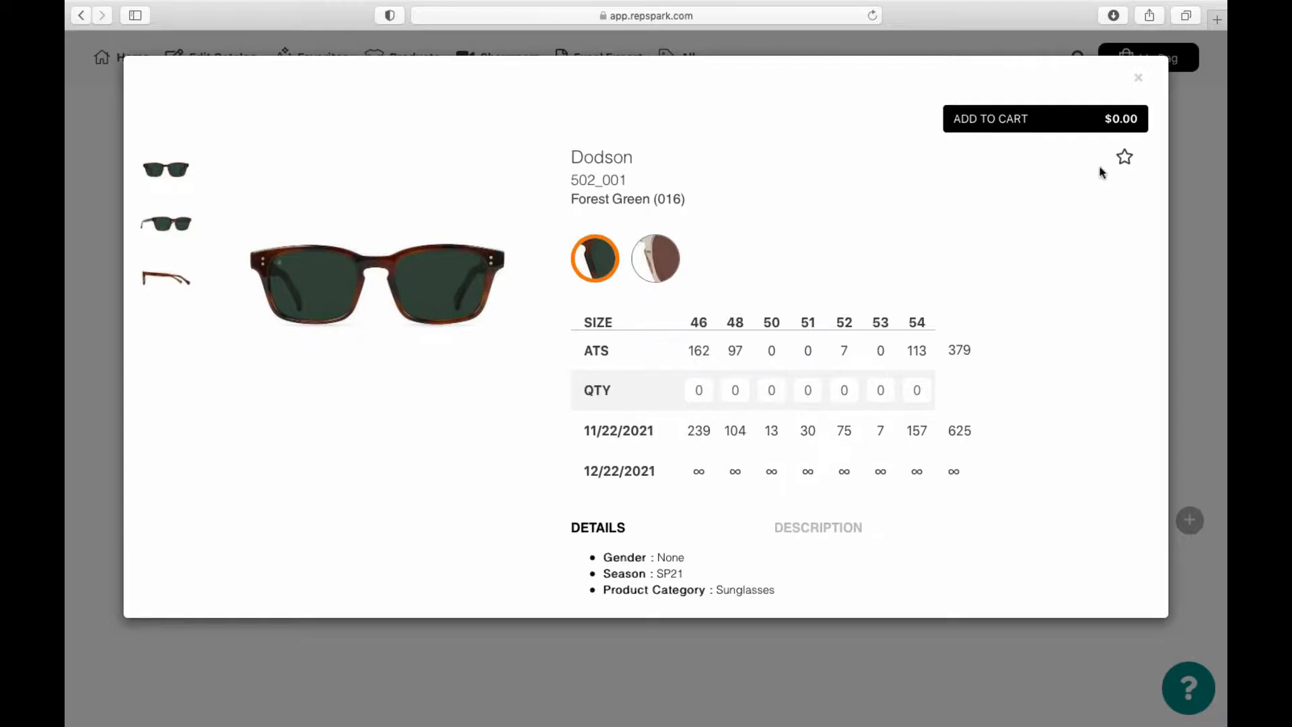
{"action": "left_click", "coordinate": [1125, 158]}
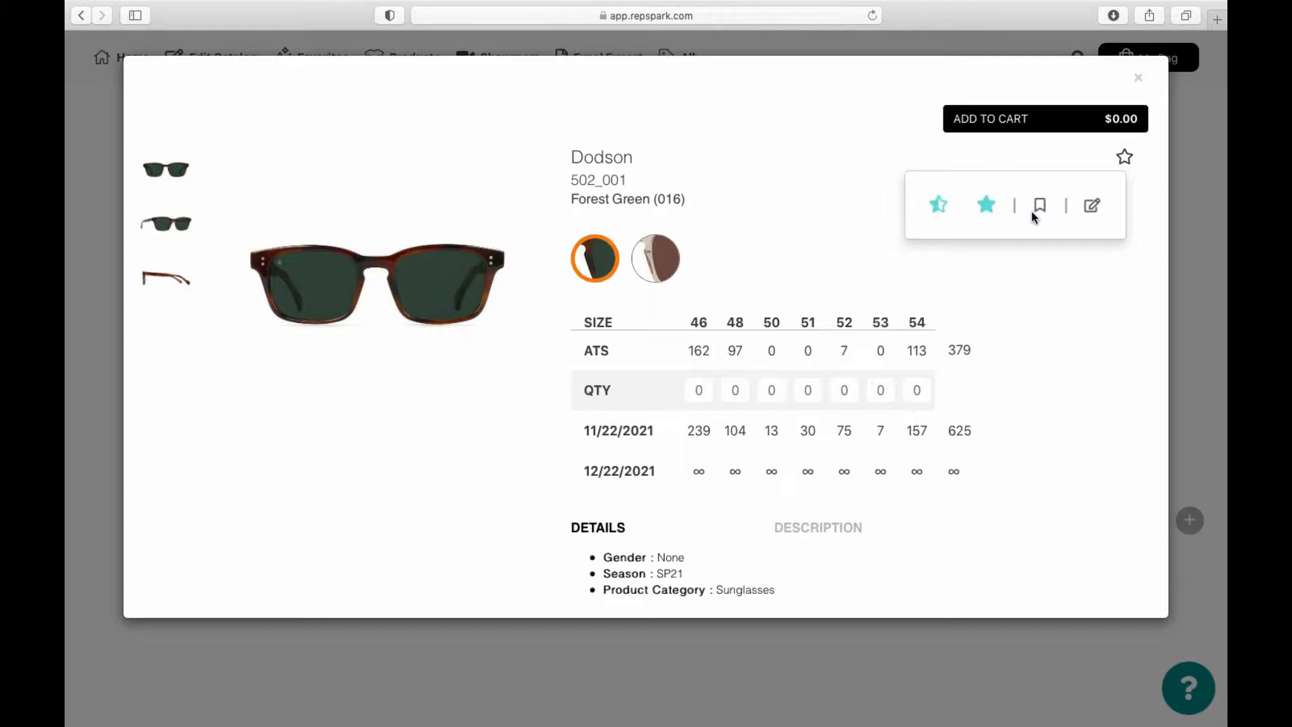
Step: Create a new Favorites list named for the customer and add the Dodson sunglasses to it
{"action": "left_click", "coordinate": [987, 206]}
{"action": "left_click", "coordinate": [574, 243]}
{"action": "type", "text": "Meghan's"}
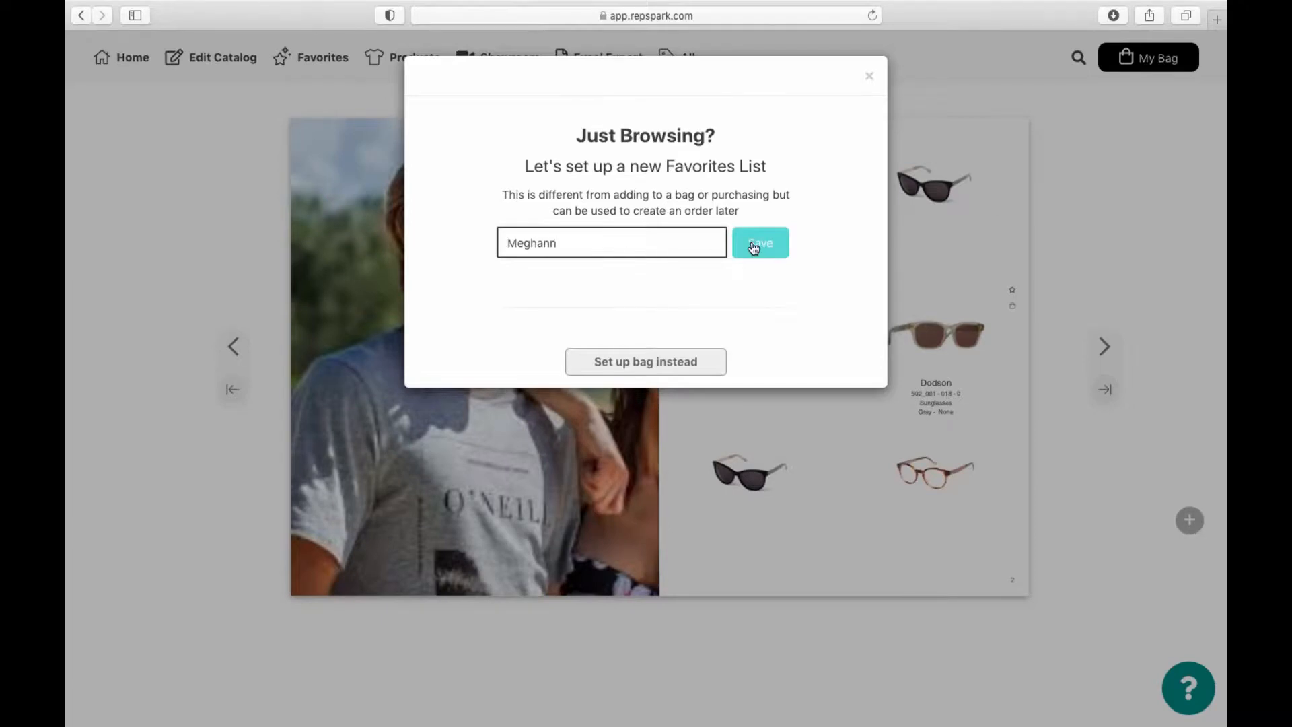
{"action": "left_click", "coordinate": [755, 245]}
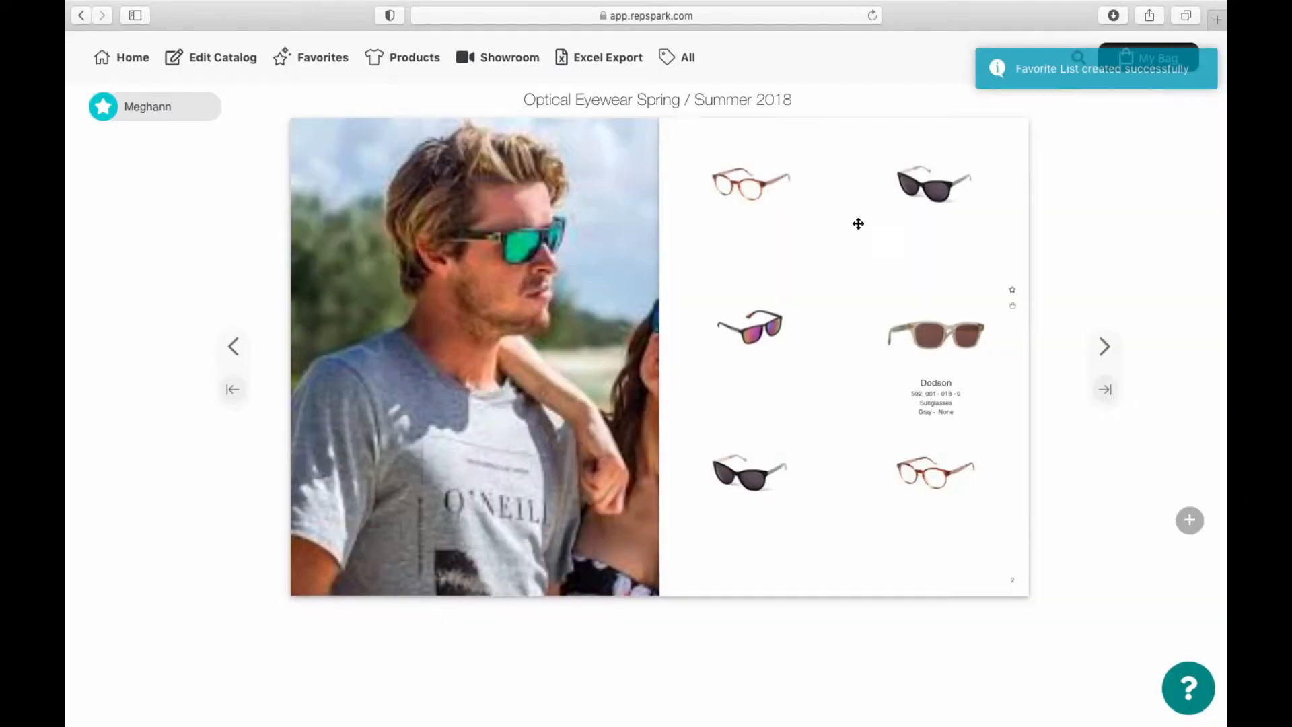
{"action": "left_click", "coordinate": [1016, 296]}
{"action": "left_click", "coordinate": [1063, 312]}
Step: Add the note 'Loved the look of this one.' to the Dodson and bookmark it
{"action": "left_click", "coordinate": [1144, 313]}
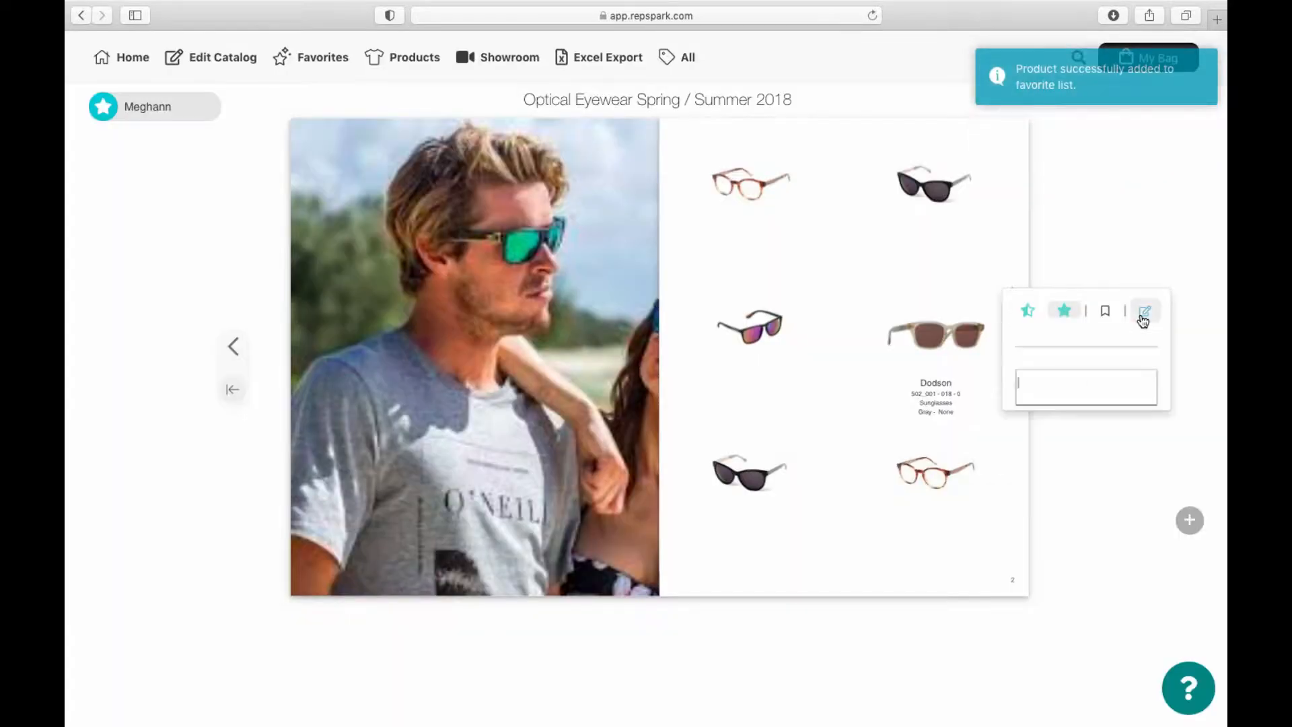
{"action": "type", "text": "Loved the look "}
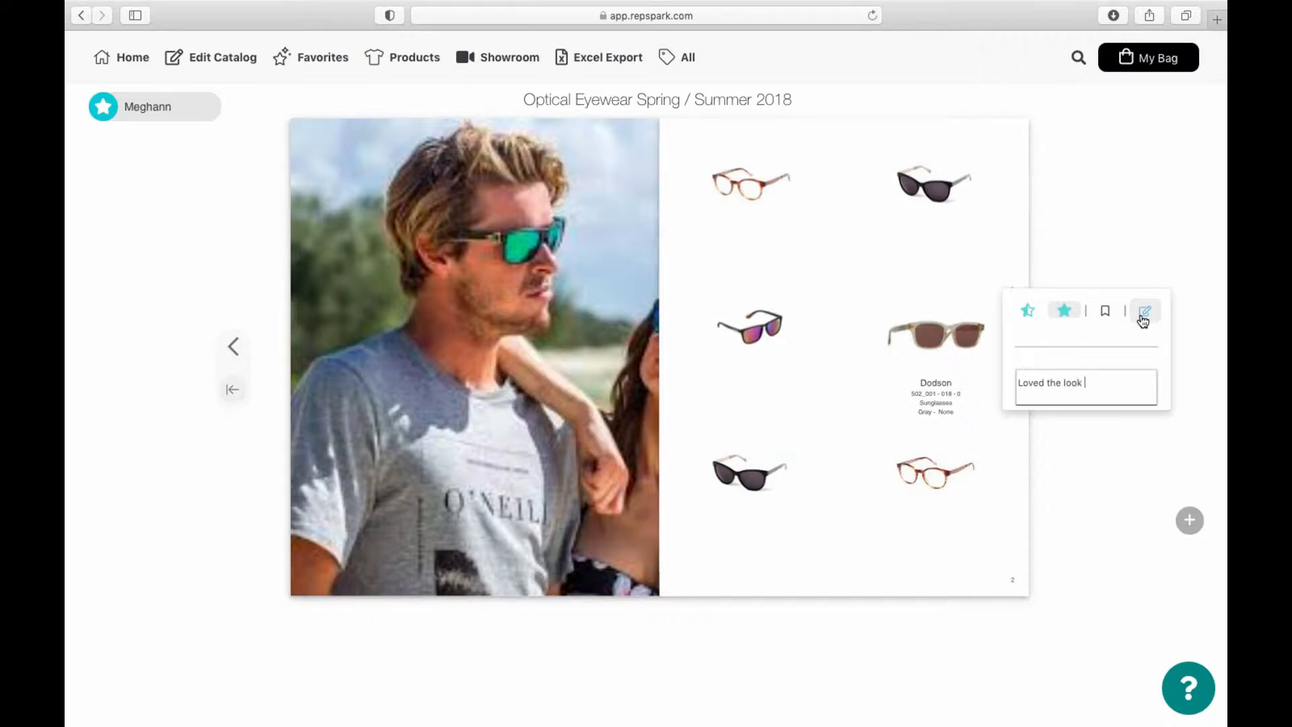
{"action": "type", "text": "of this one."}
{"action": "left_click", "coordinate": [1209, 332]}
{"action": "left_click", "coordinate": [1105, 310]}
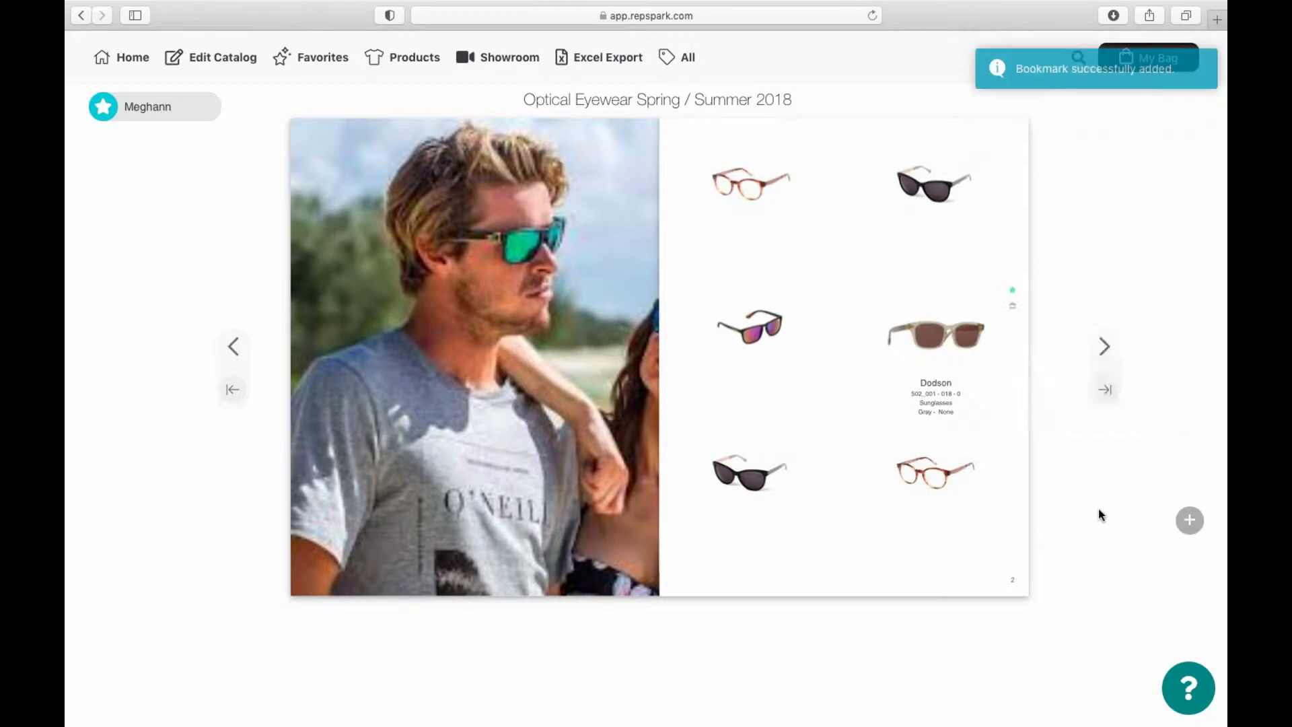
Step: Turn to the next catalog spread and start sharing the catalog by email
{"action": "left_click", "coordinate": [1106, 351]}
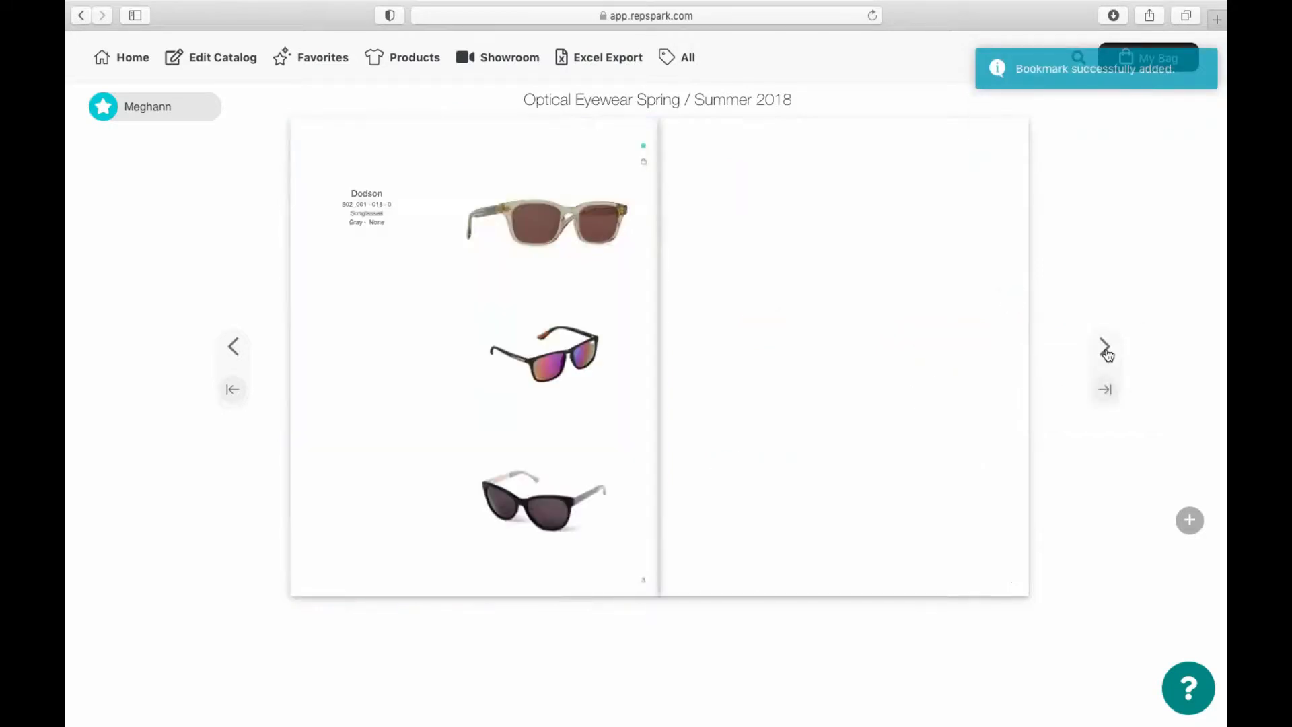
{"action": "left_click", "coordinate": [1189, 522]}
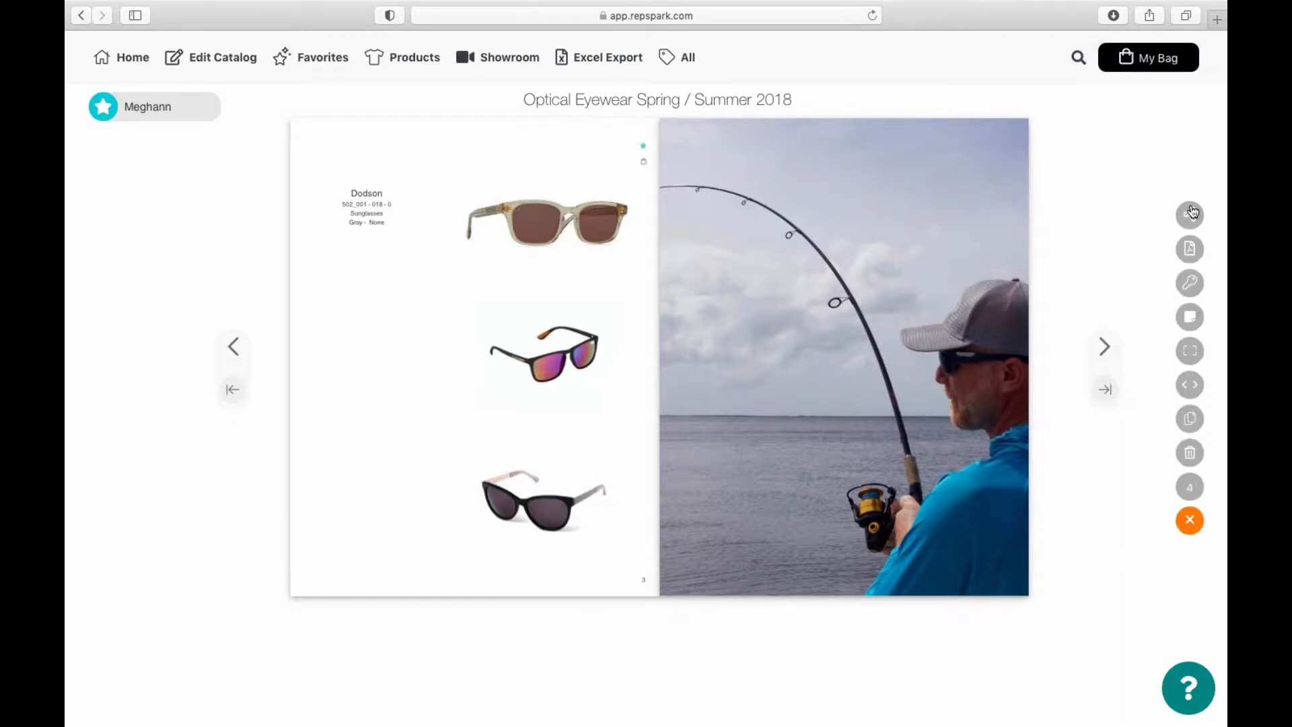
{"action": "left_click", "coordinate": [1190, 214]}
Step: Address the share email to the recipient's e-mail, with subject 'Follow Up' and the recipient's first name
{"action": "left_click", "coordinate": [643, 136]}
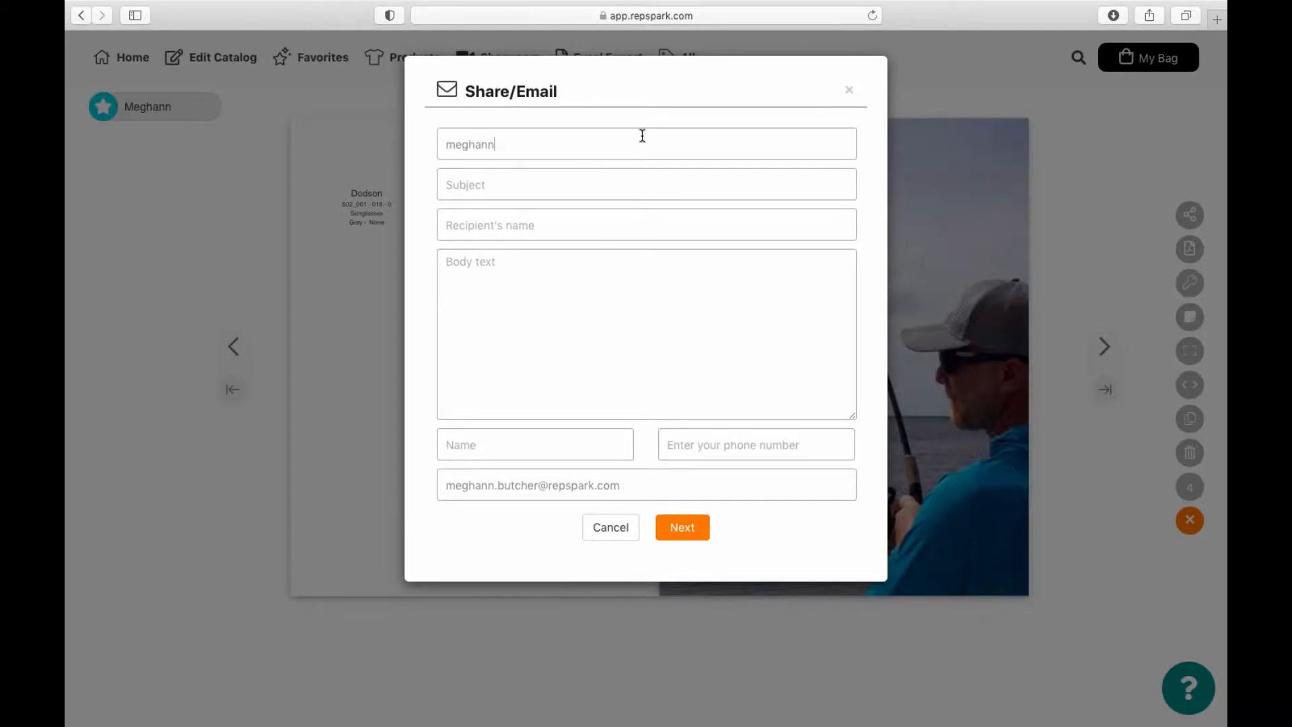
{"action": "left_click", "coordinate": [630, 184]}
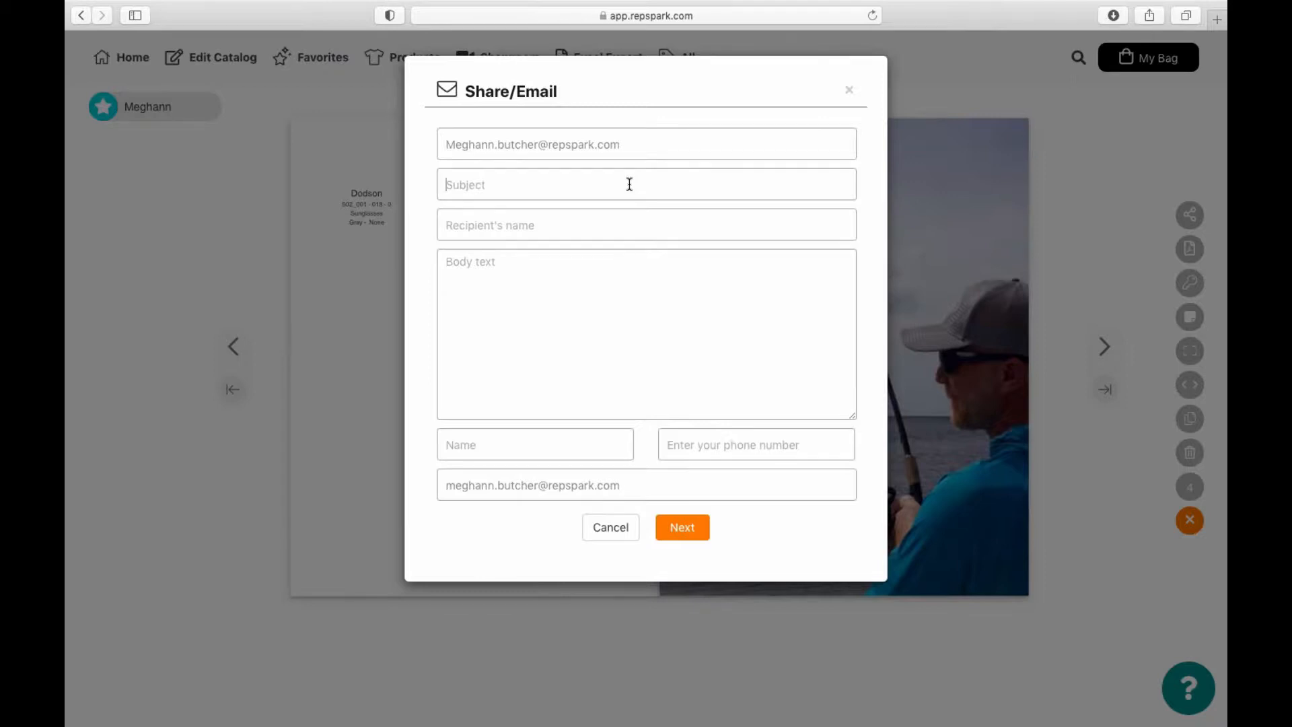
{"action": "type", "text": "Follow Up"}
{"action": "left_click", "coordinate": [633, 227]}
{"action": "type", "text": "John"}
Step: Add the body text and the sender's name, then bring up the email preview
{"action": "left_click", "coordinate": [643, 296]}
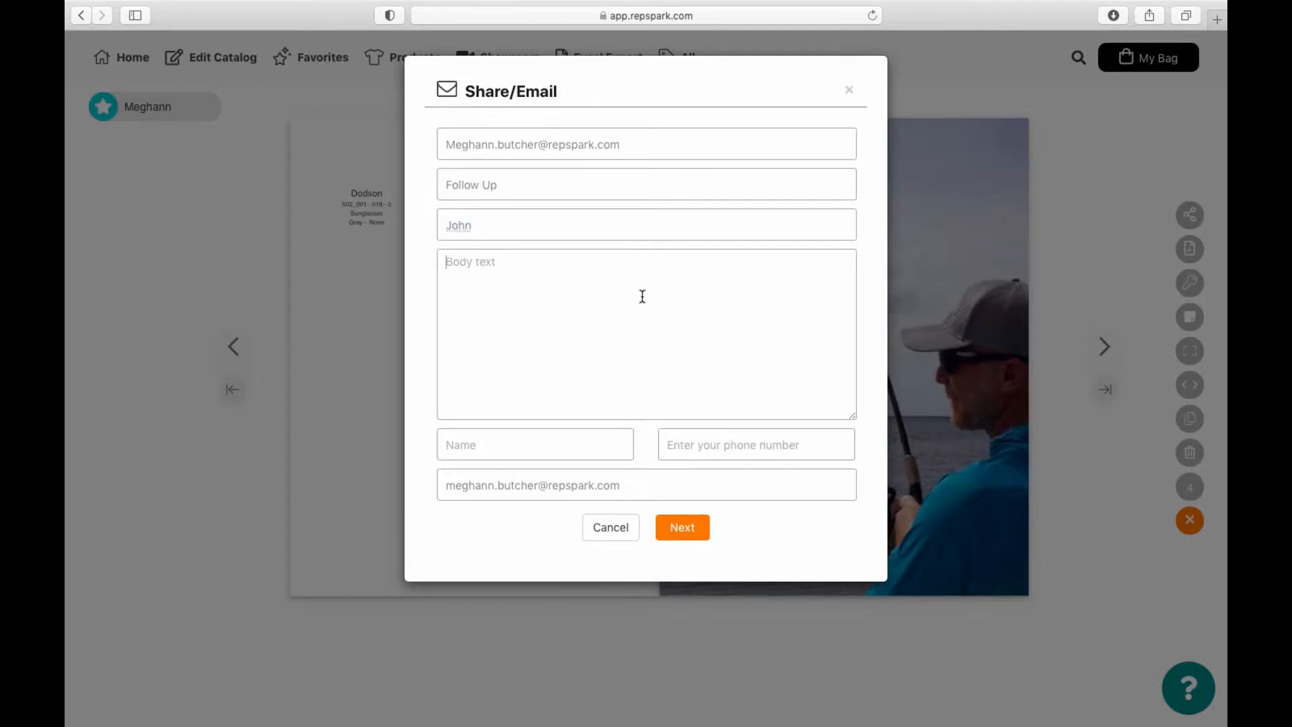
{"action": "type", "text": "lihf;qowh;qohurf"}
{"action": "left_click", "coordinate": [583, 457]}
{"action": "type", "text": "Meghann"}
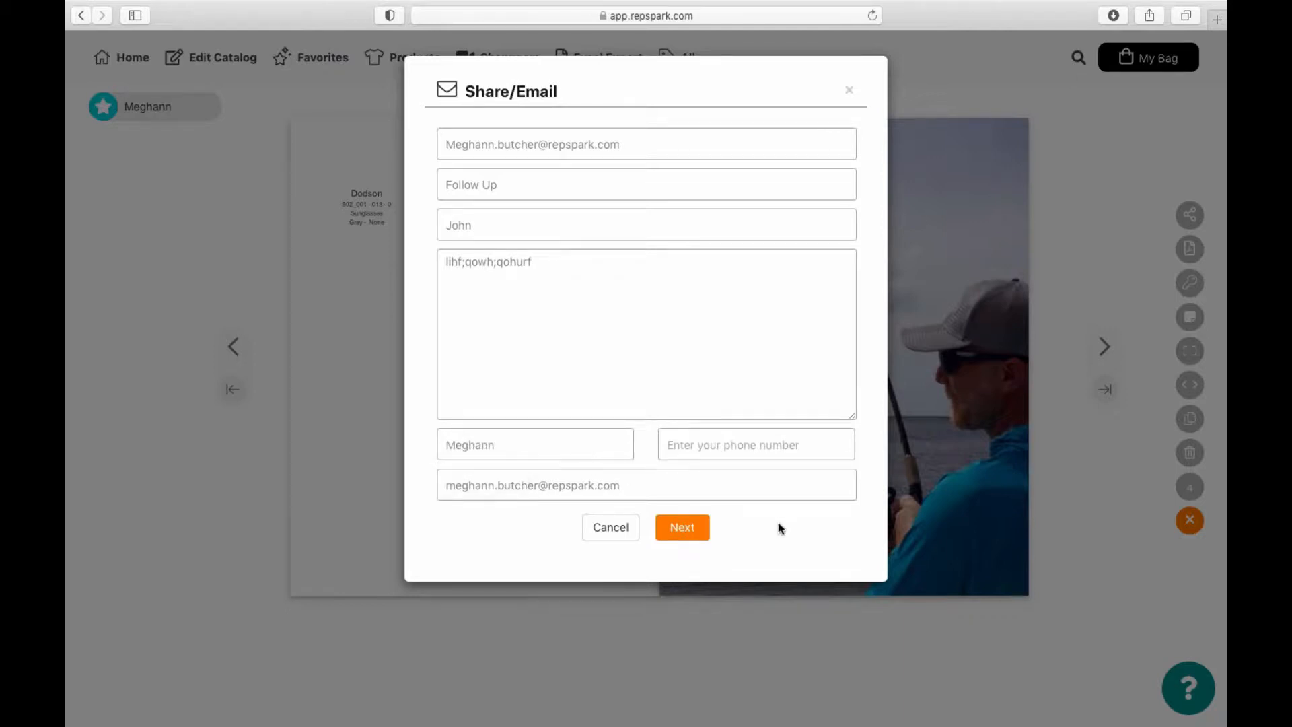
{"action": "left_click", "coordinate": [698, 534]}
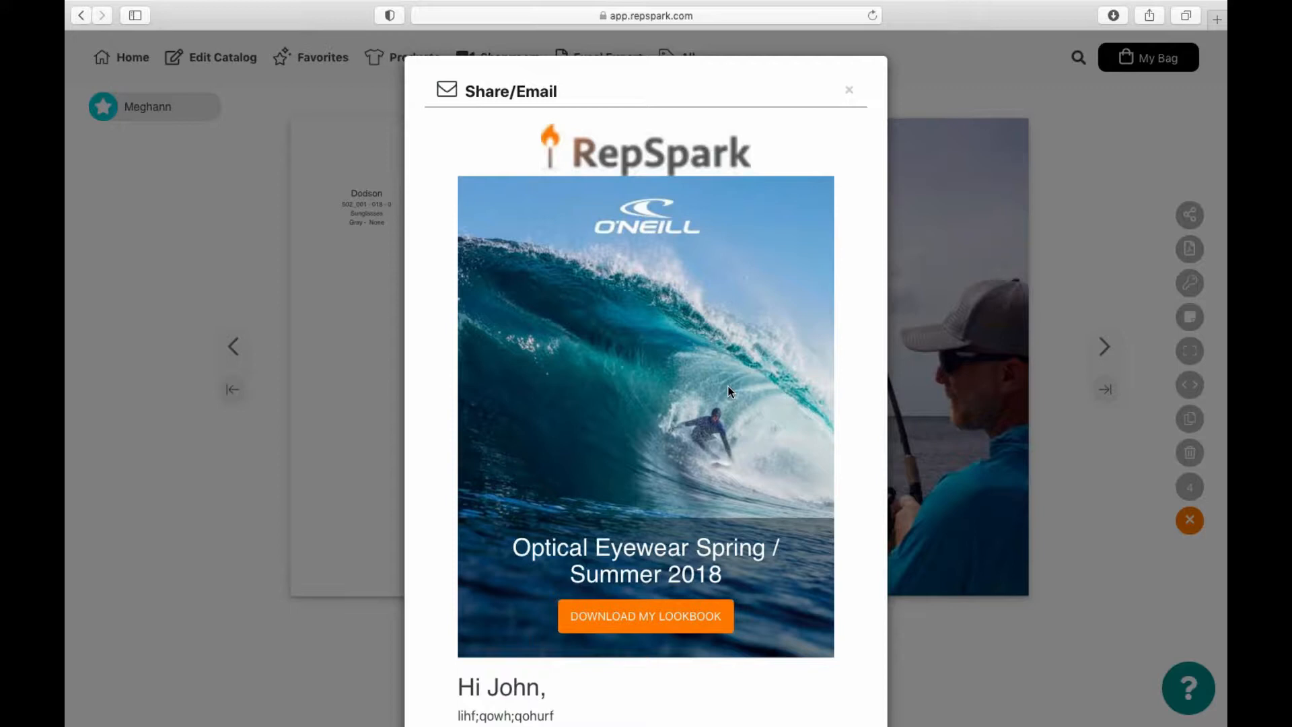
{"action": "scroll", "coordinate": [618, 396], "scroll_direction": "down", "scroll_amount": 5}
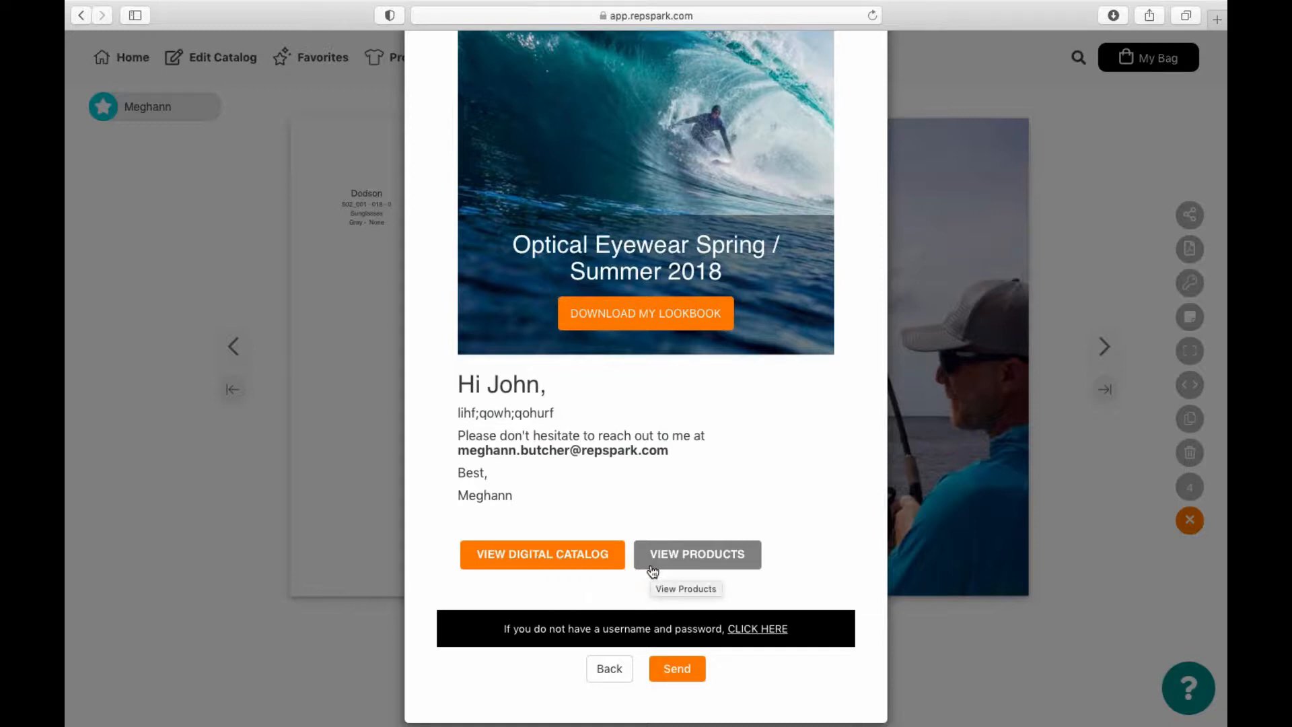
Step: Send the catalog share email and bring up the catalog's sharing permissions
{"action": "left_click", "coordinate": [677, 669]}
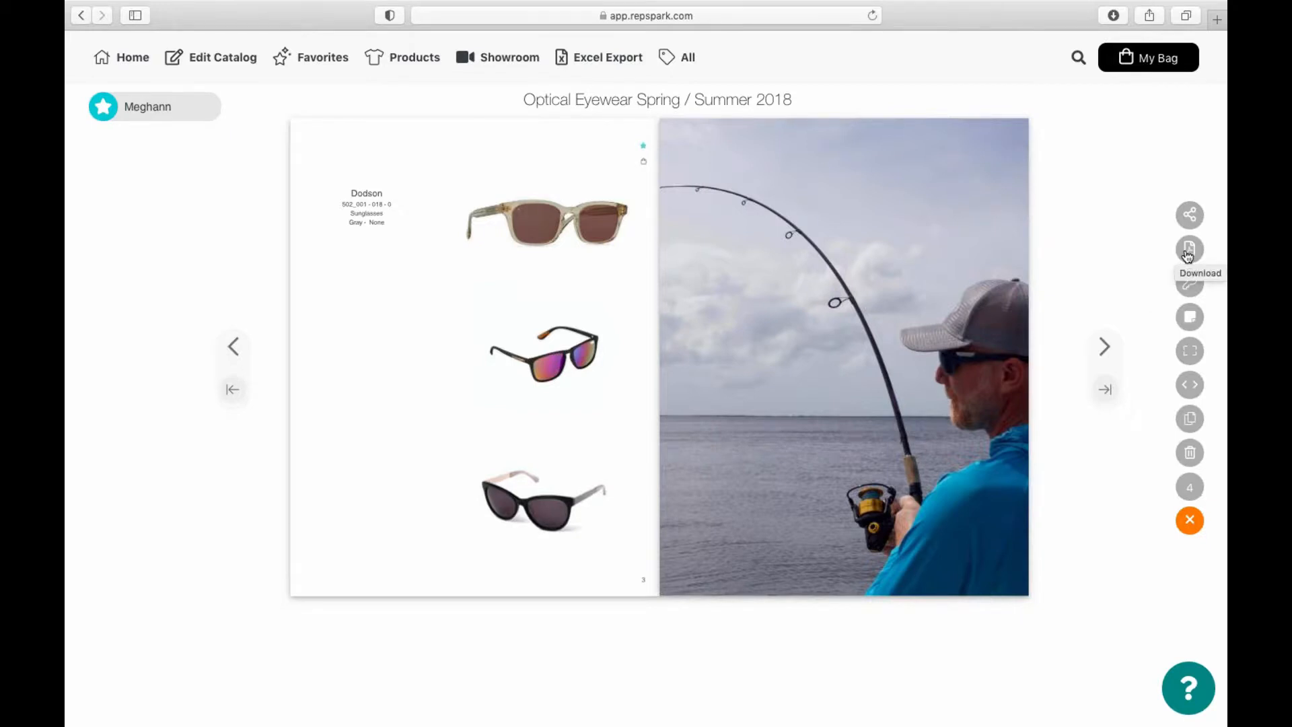
{"action": "left_click", "coordinate": [1190, 293]}
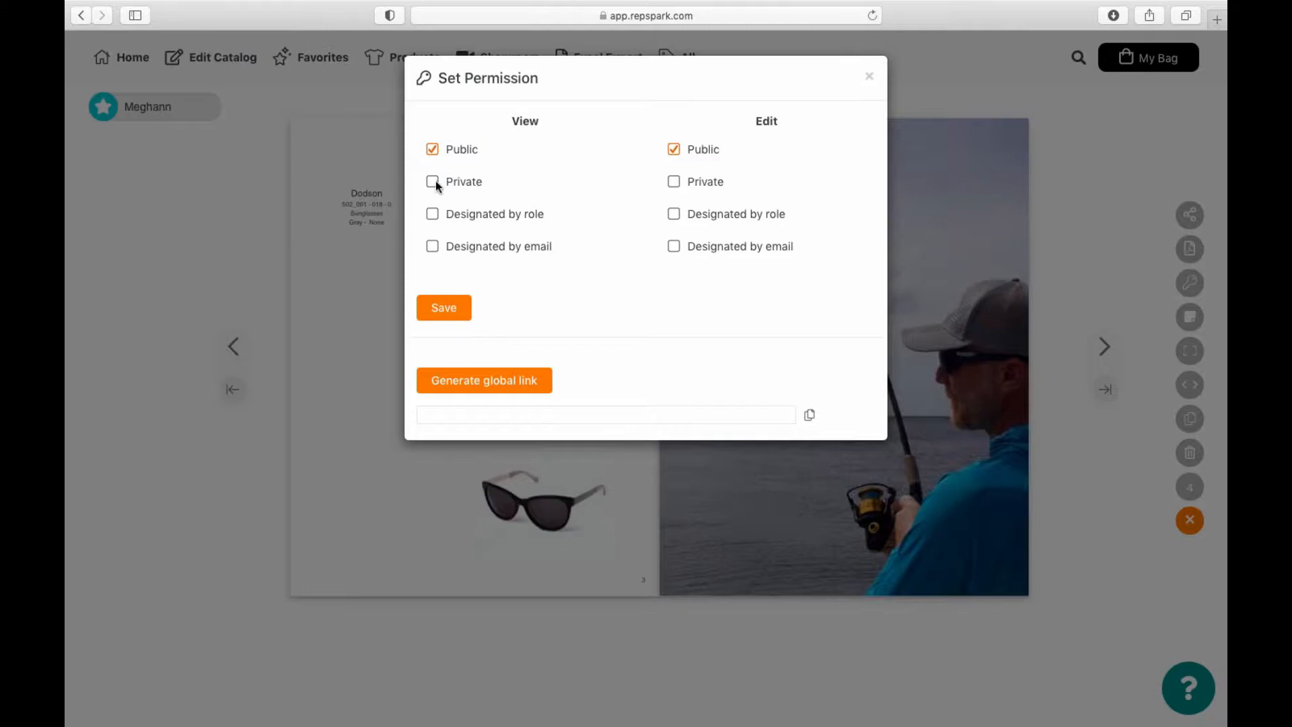
Step: Generate a global link for the public catalog and close the permission settings
{"action": "left_click", "coordinate": [497, 382]}
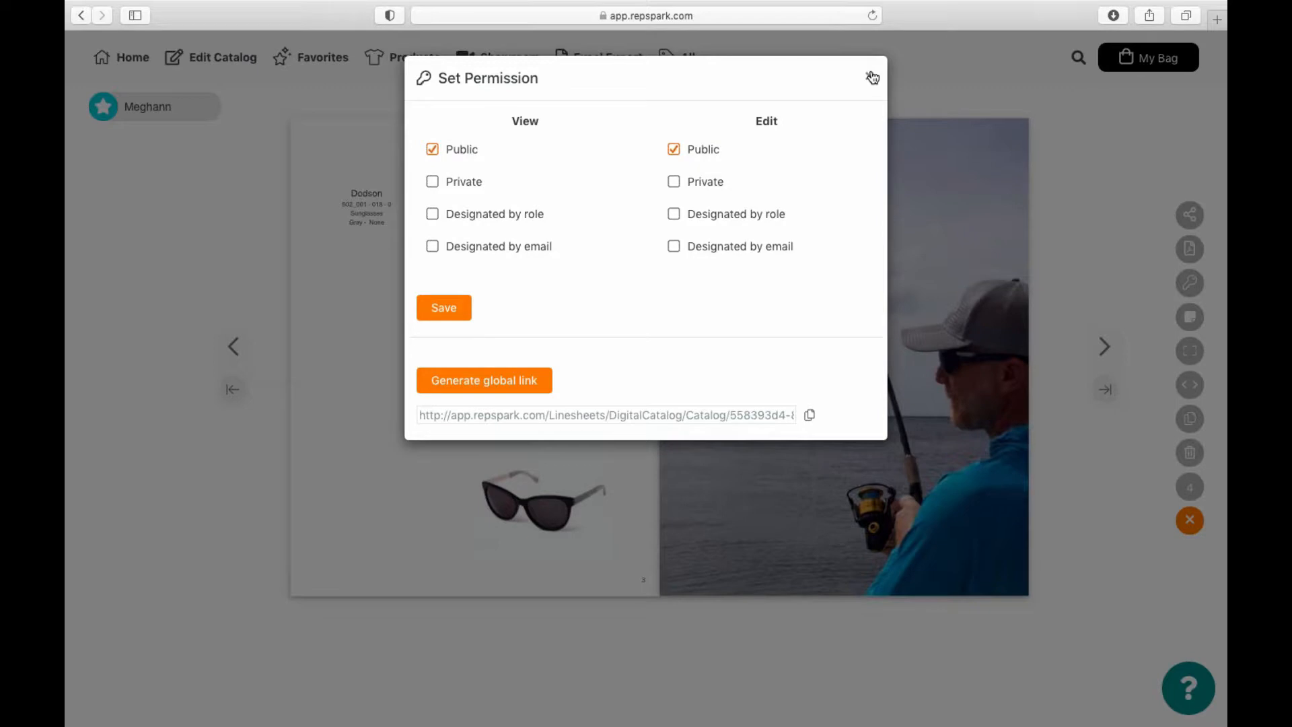
{"action": "left_click", "coordinate": [872, 79]}
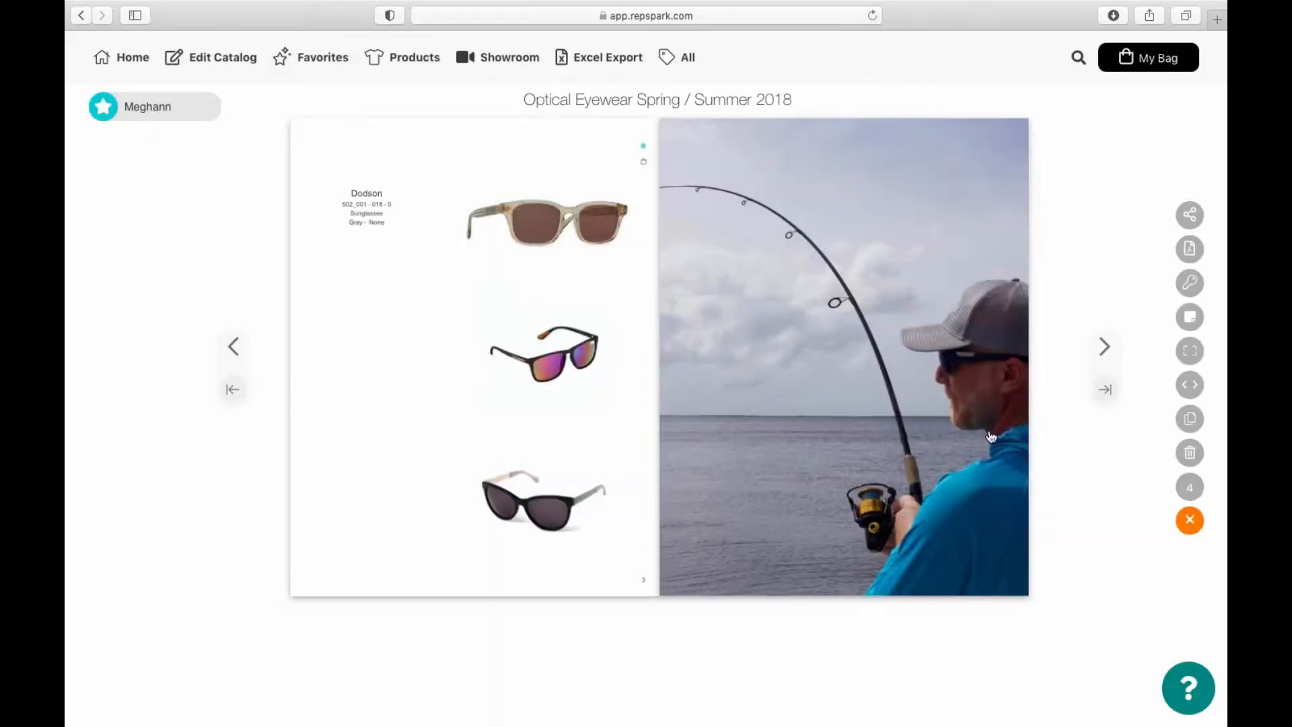
{"action": "left_click", "coordinate": [1191, 387]}
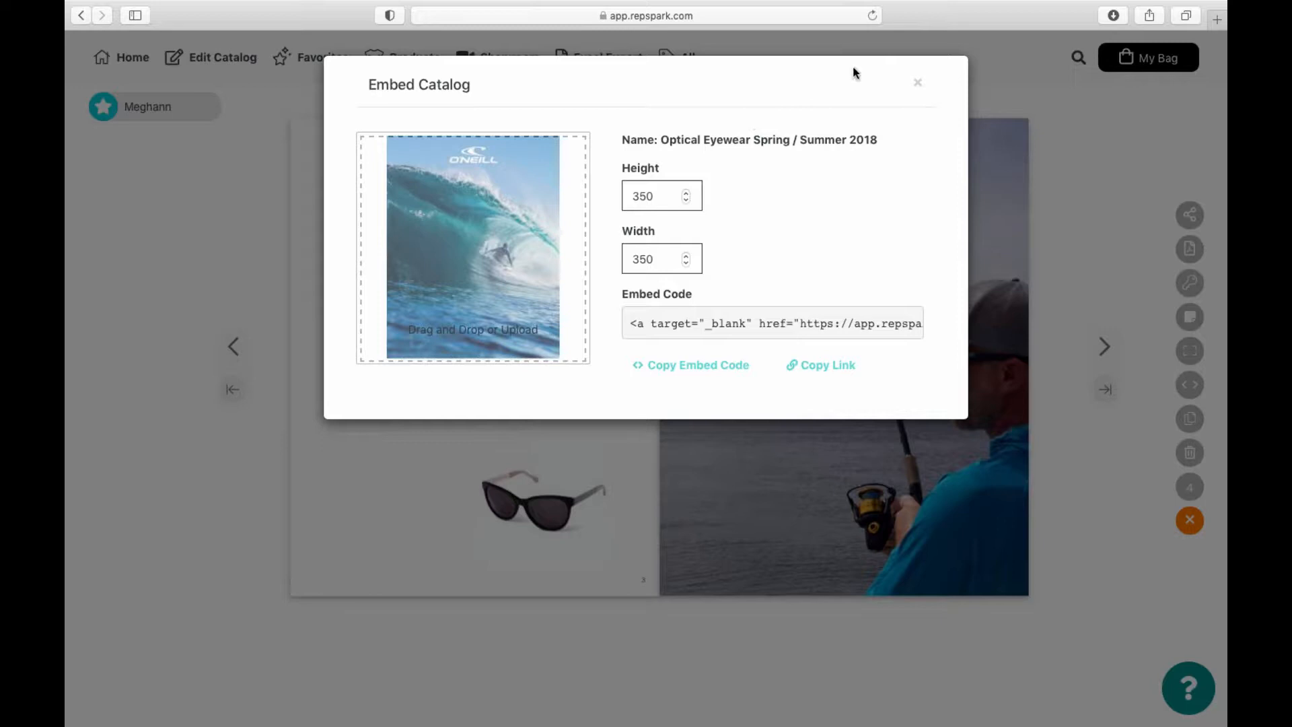
{"action": "left_click", "coordinate": [917, 83]}
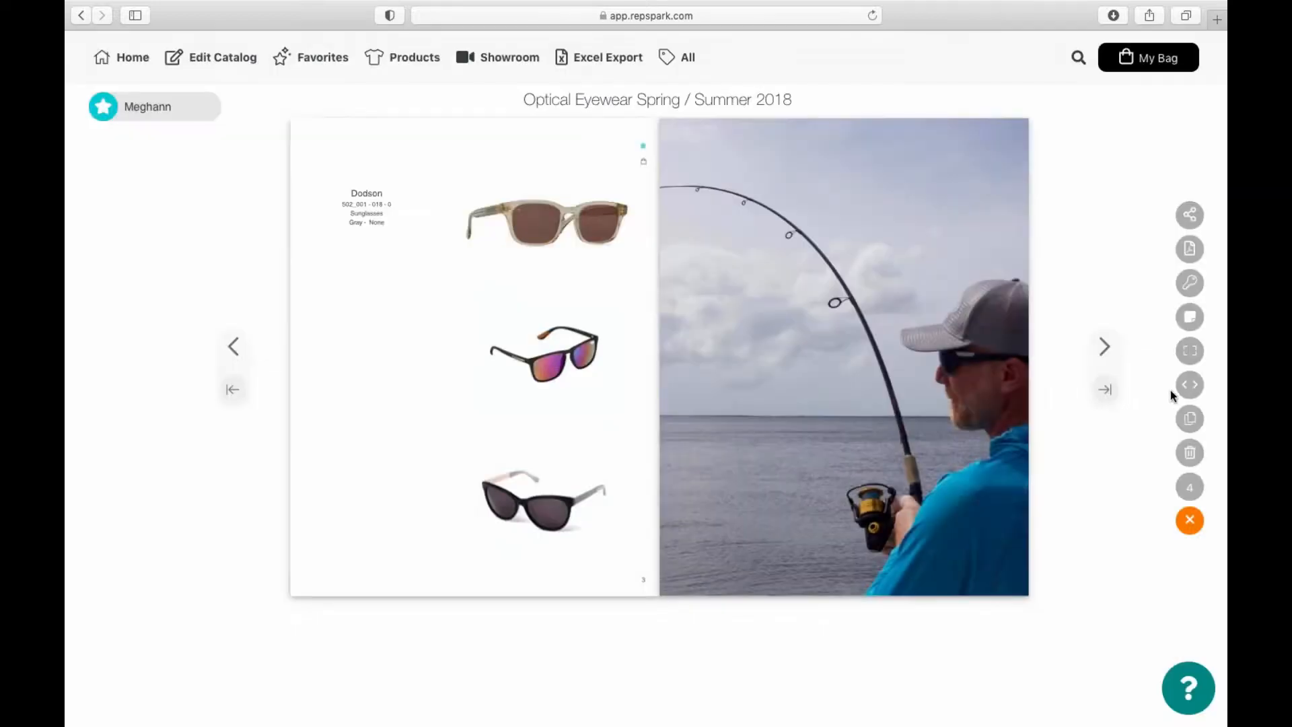
Step: Search the catalog for 'dodson', then return to the RepSpark home page
{"action": "left_click", "coordinate": [1078, 58]}
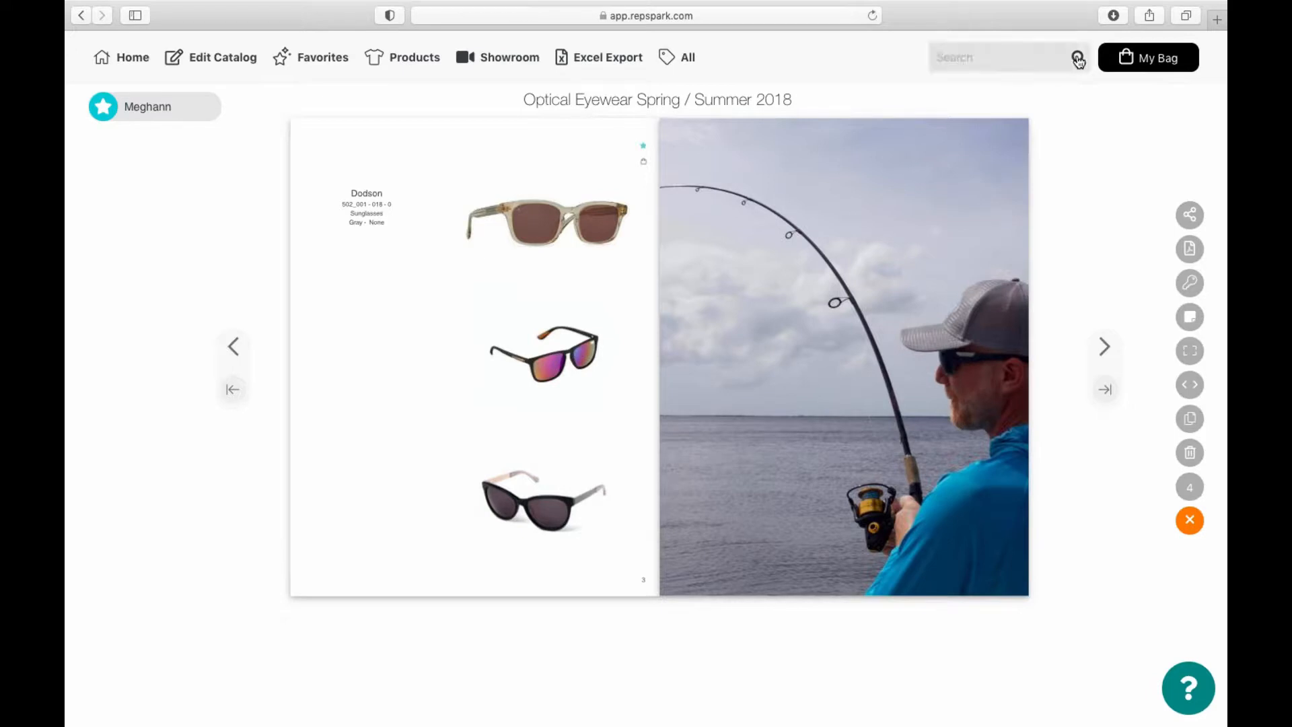
{"action": "type", "text": "dodson"}
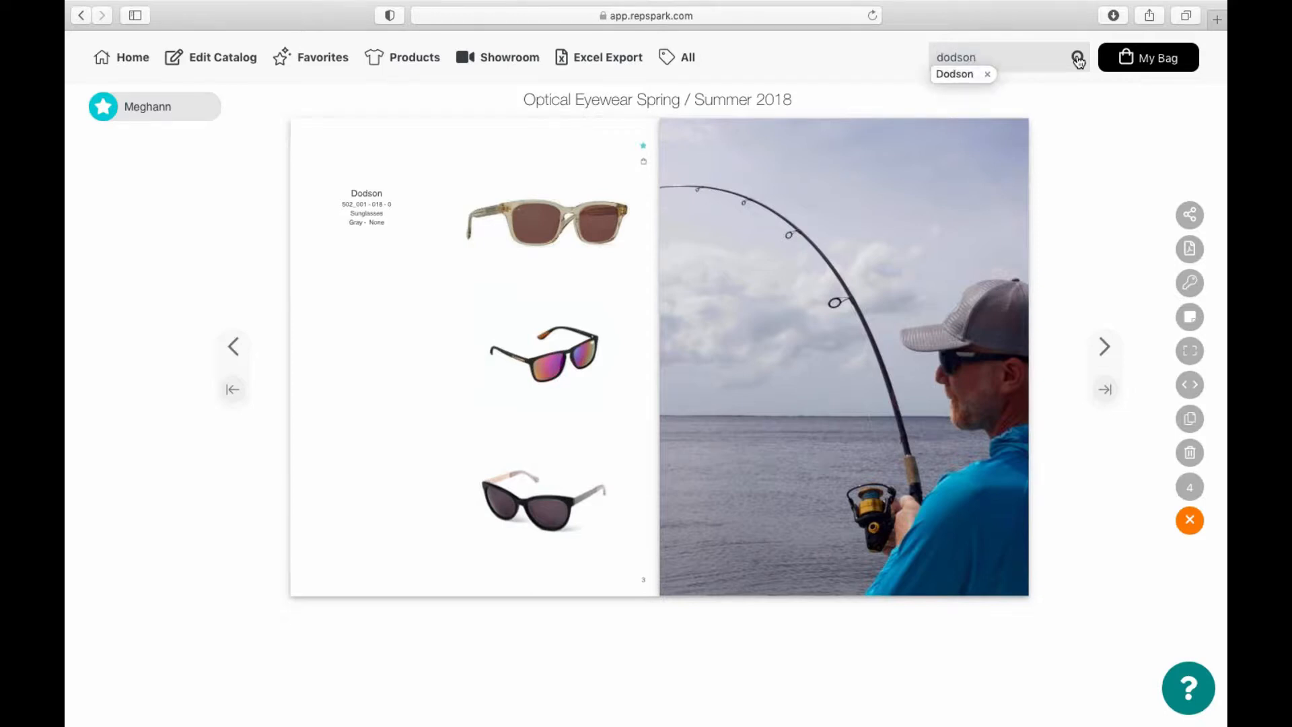
{"action": "left_click", "coordinate": [1079, 59]}
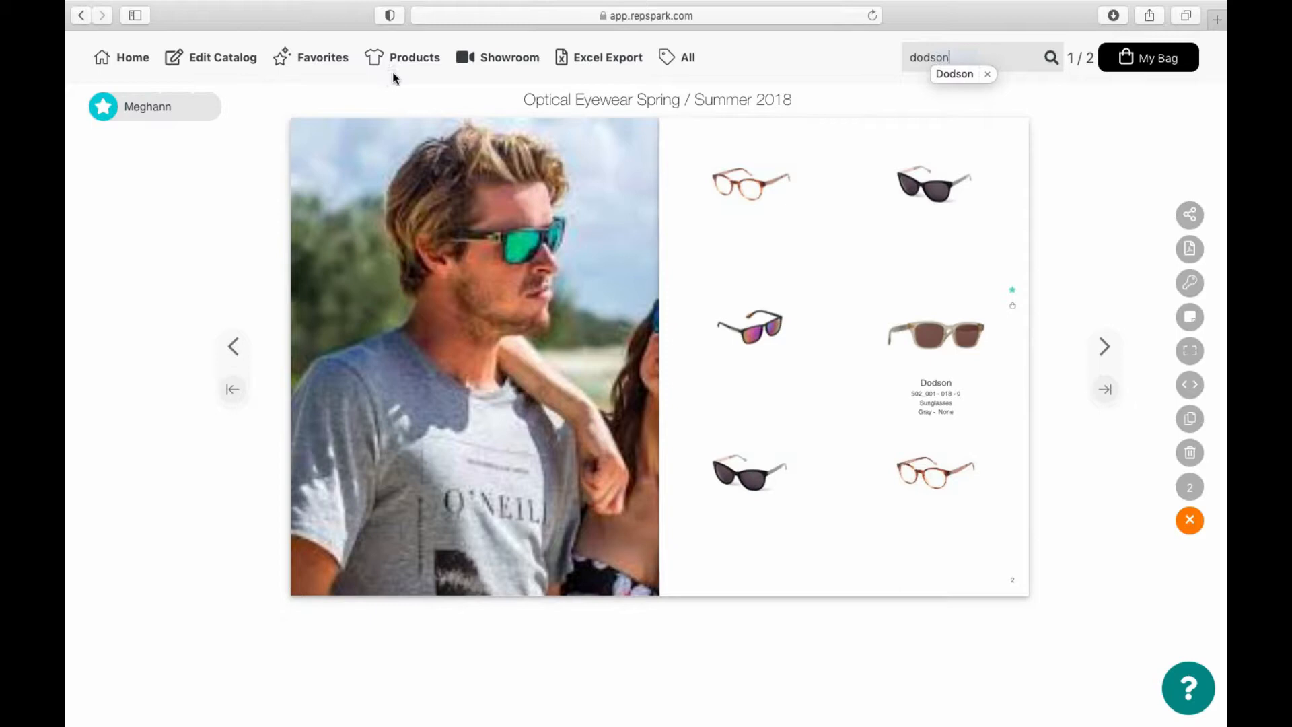
{"action": "left_click", "coordinate": [132, 61]}
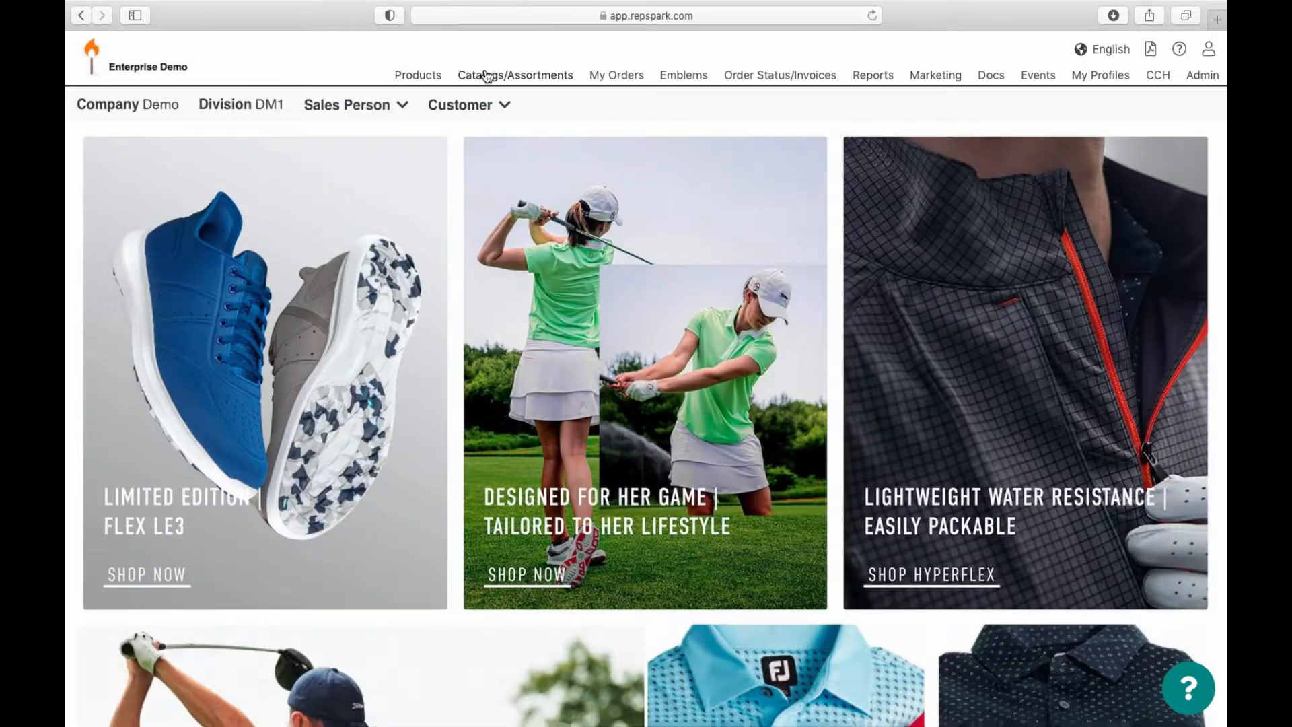
Step: Filter Catalogs/Assortments to my own assortments and open the Stocked assortment
{"action": "left_click", "coordinate": [487, 76]}
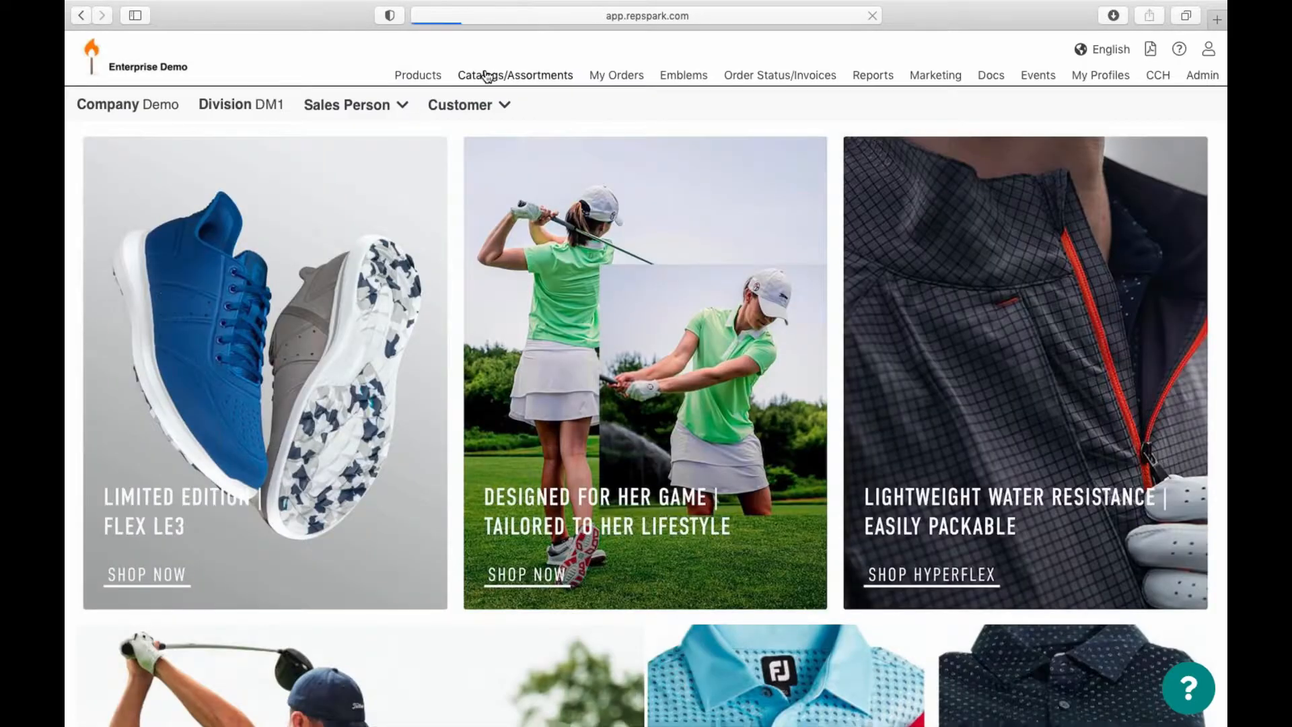
{"action": "left_click", "coordinate": [150, 204]}
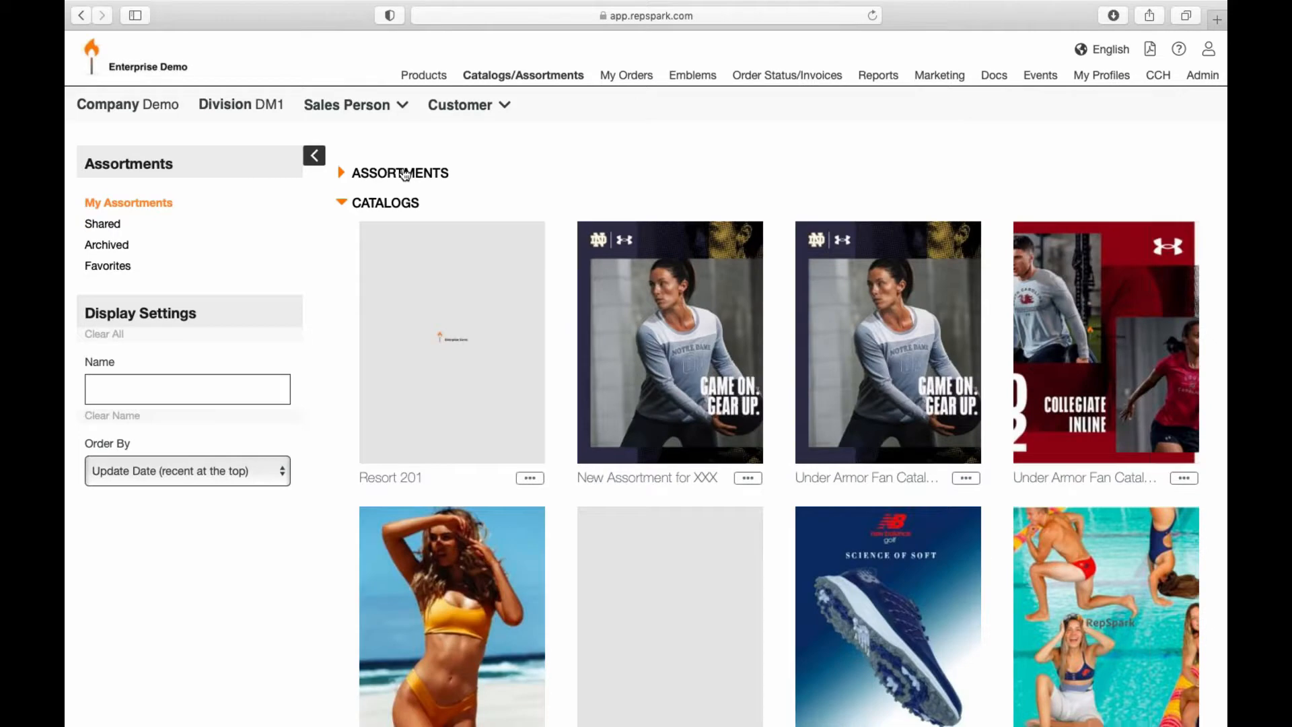
{"action": "left_click", "coordinate": [401, 173]}
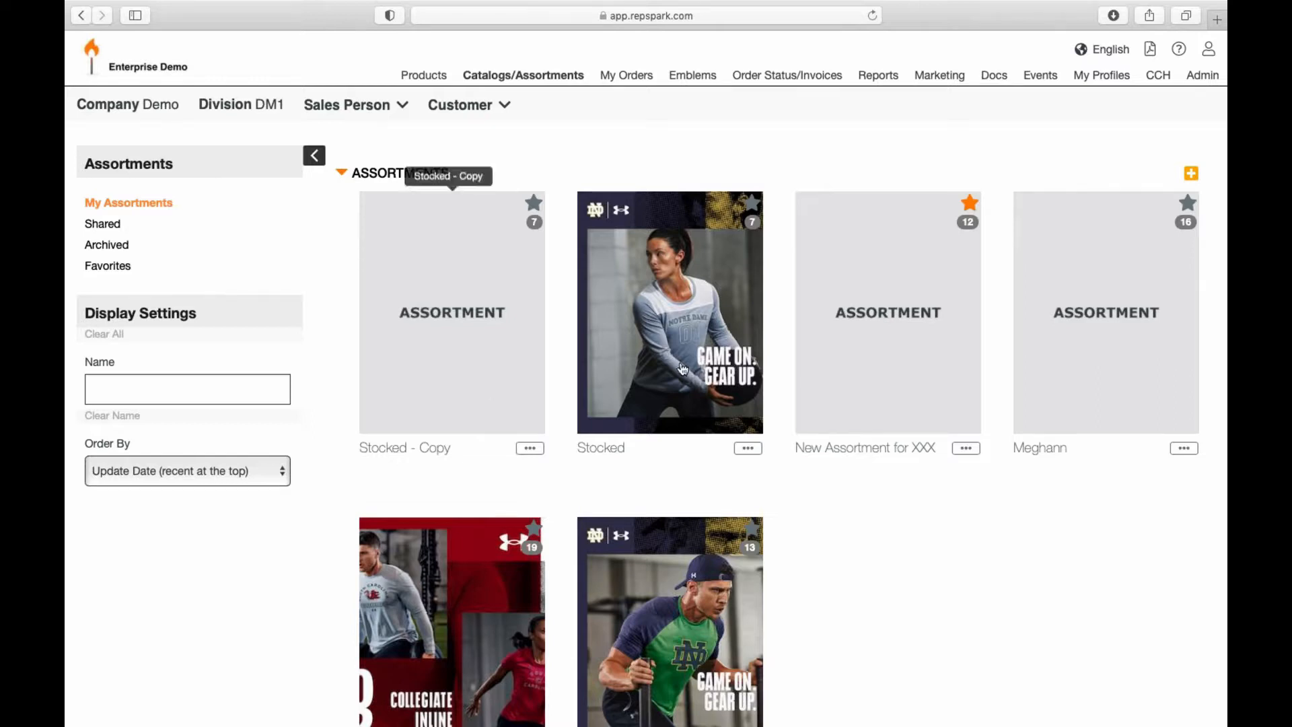
{"action": "left_click", "coordinate": [678, 340]}
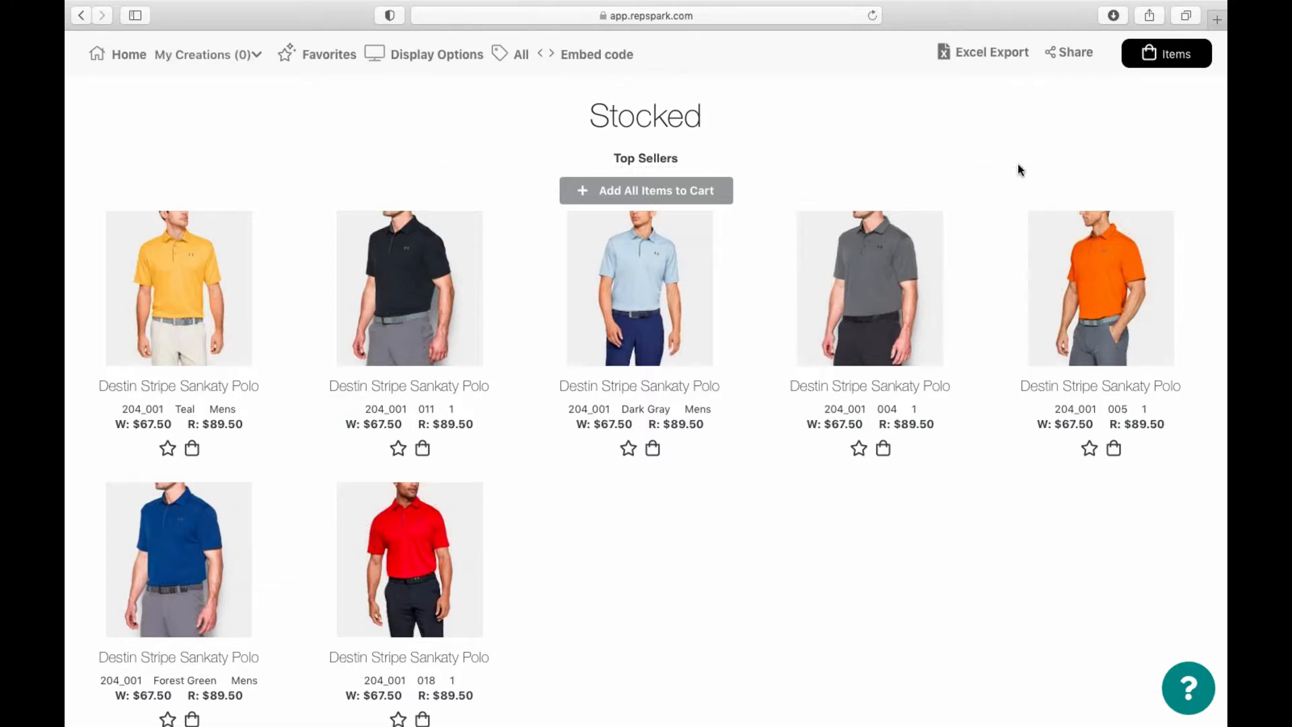
Step: Check the catalog display options without changes, then open the My Creations dropdown
{"action": "left_click", "coordinate": [447, 55]}
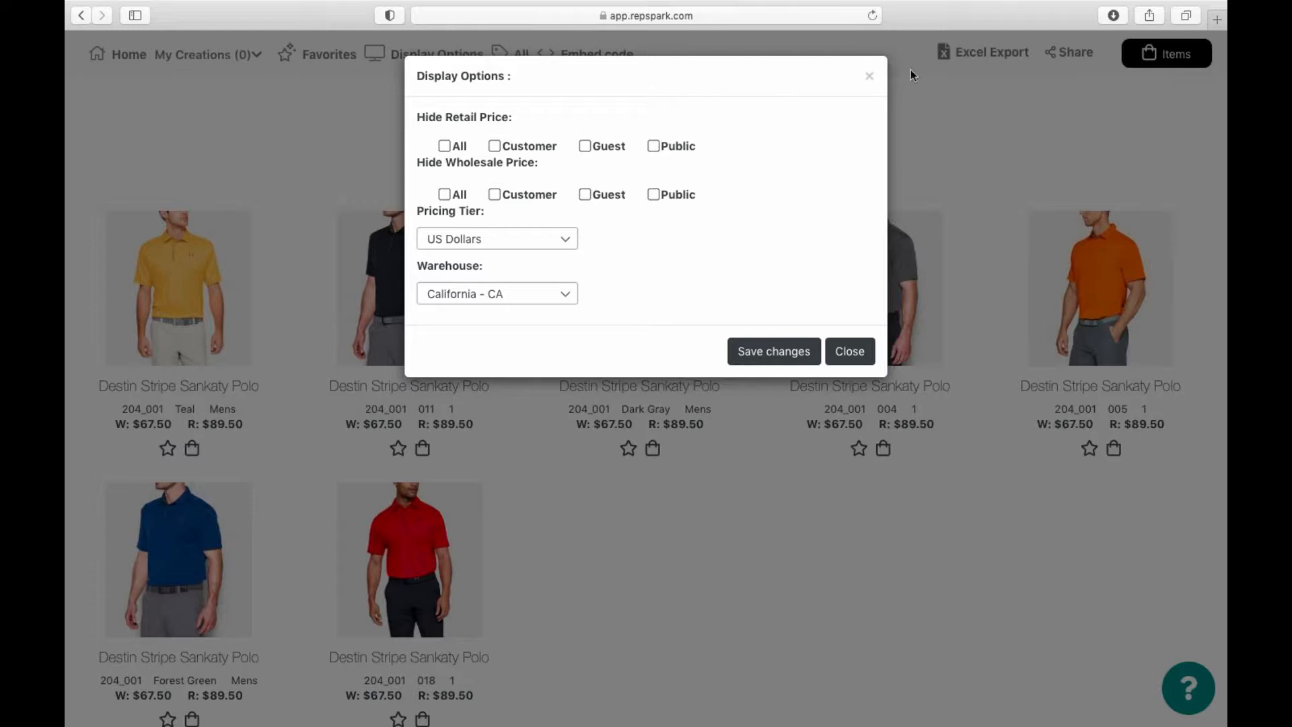
{"action": "left_click", "coordinate": [871, 78]}
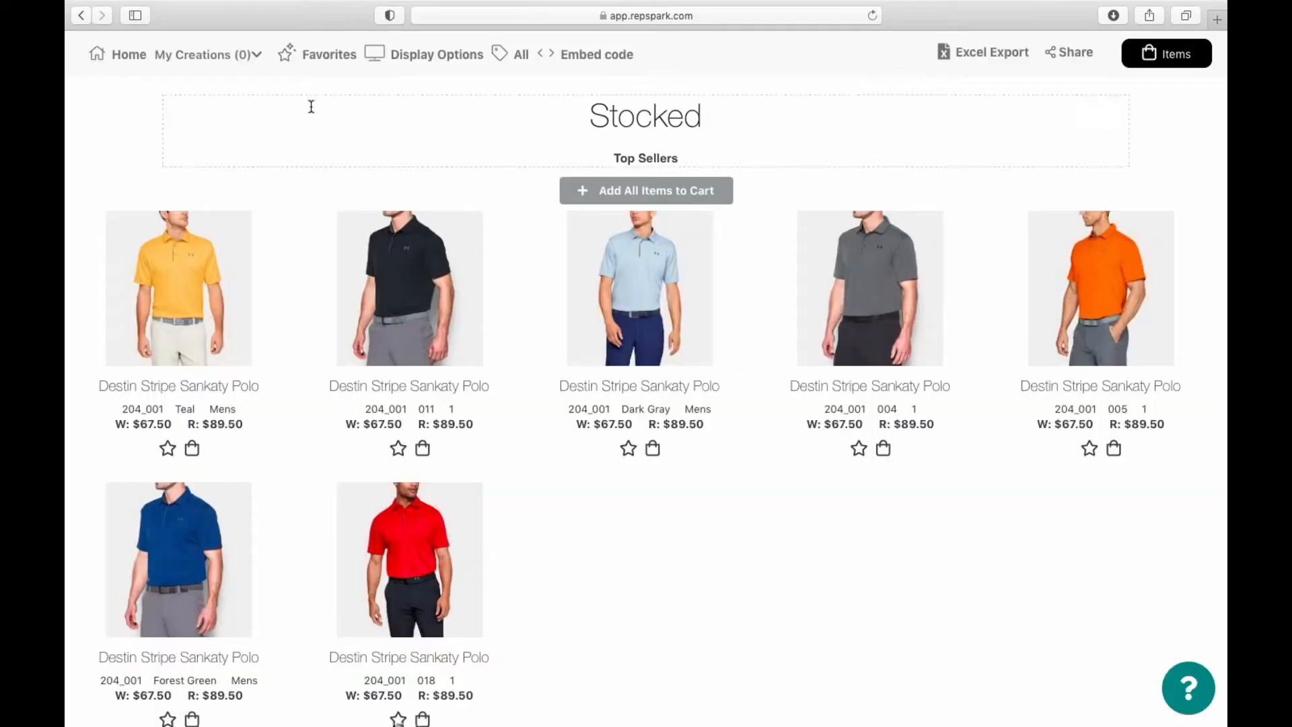
{"action": "left_click", "coordinate": [232, 56]}
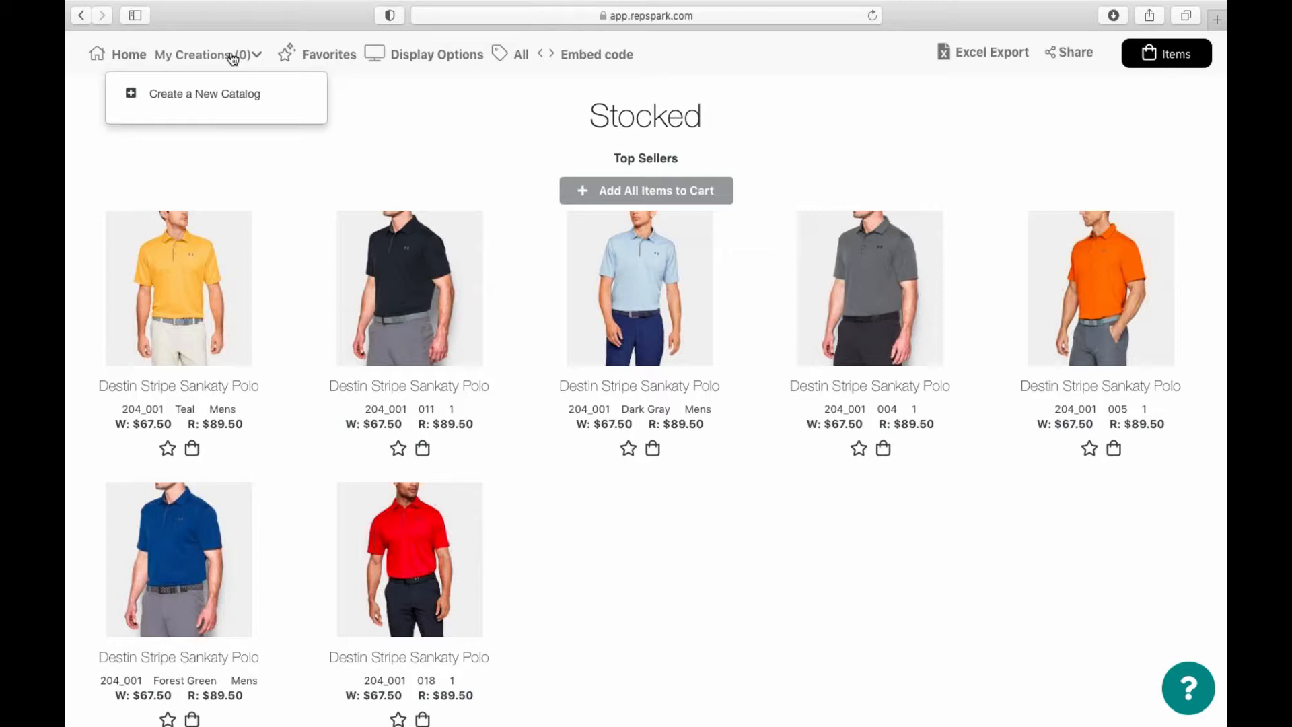
Step: Start a new Stocked catalog with footer text removed, keeping only page numbers
{"action": "left_click", "coordinate": [209, 95]}
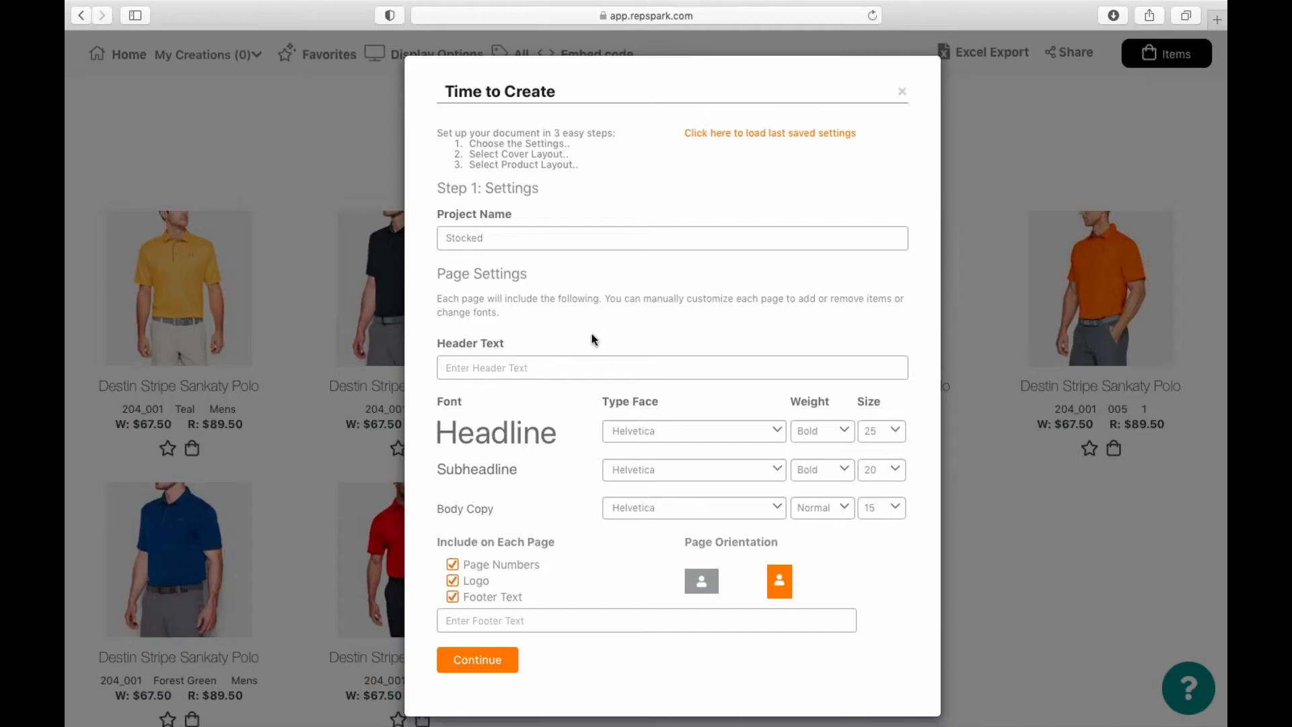
{"action": "scroll", "coordinate": [637, 409], "scroll_direction": "down", "scroll_amount": 1}
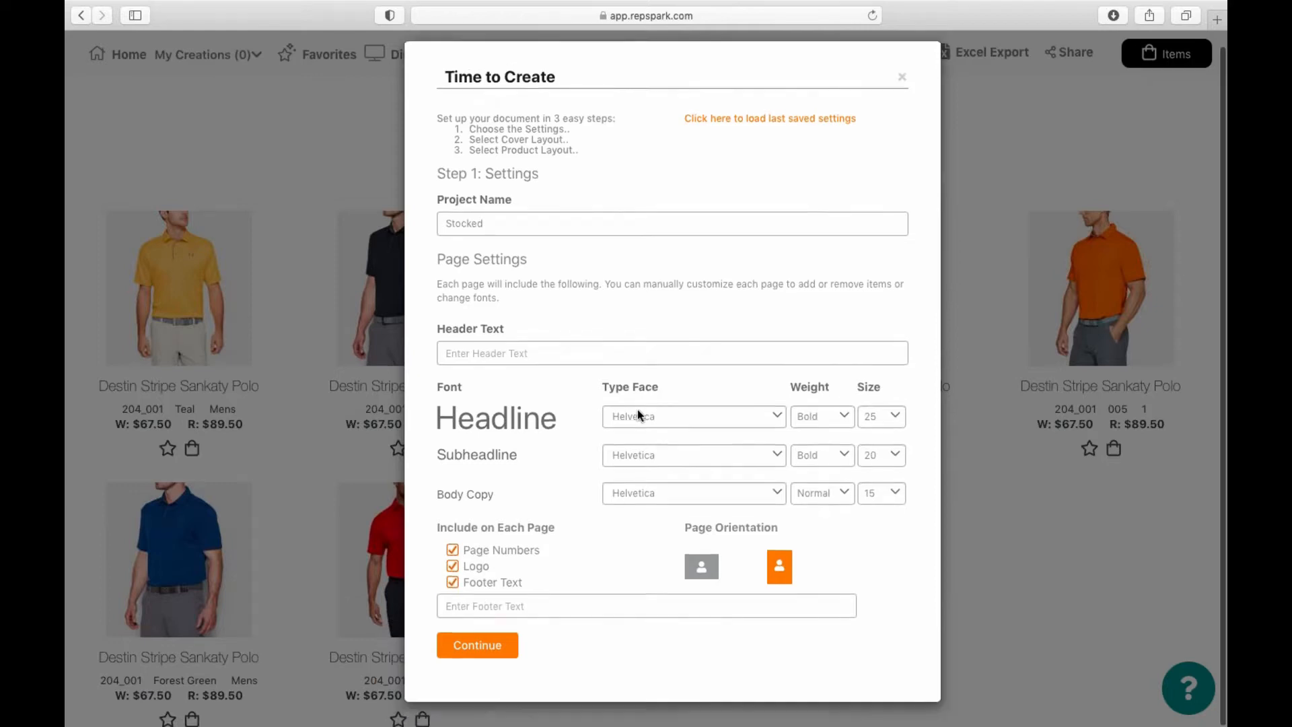
{"action": "left_click", "coordinate": [452, 583]}
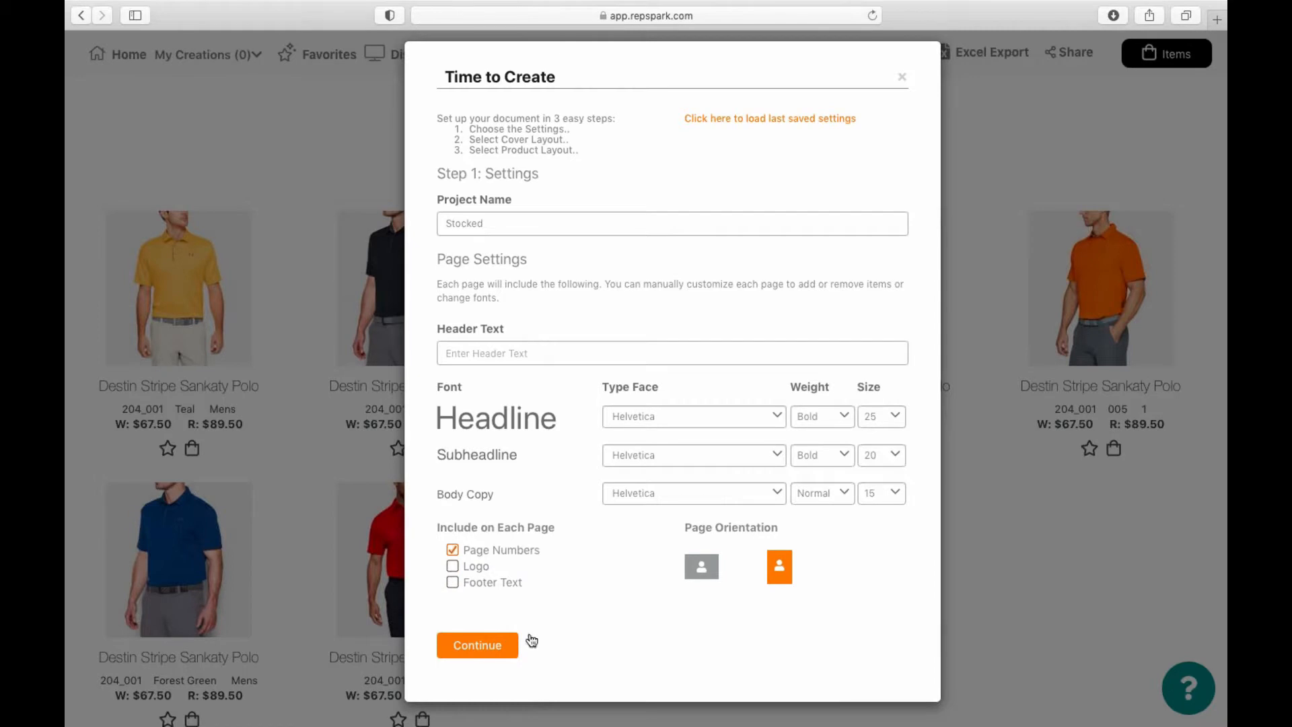
{"action": "left_click", "coordinate": [495, 646]}
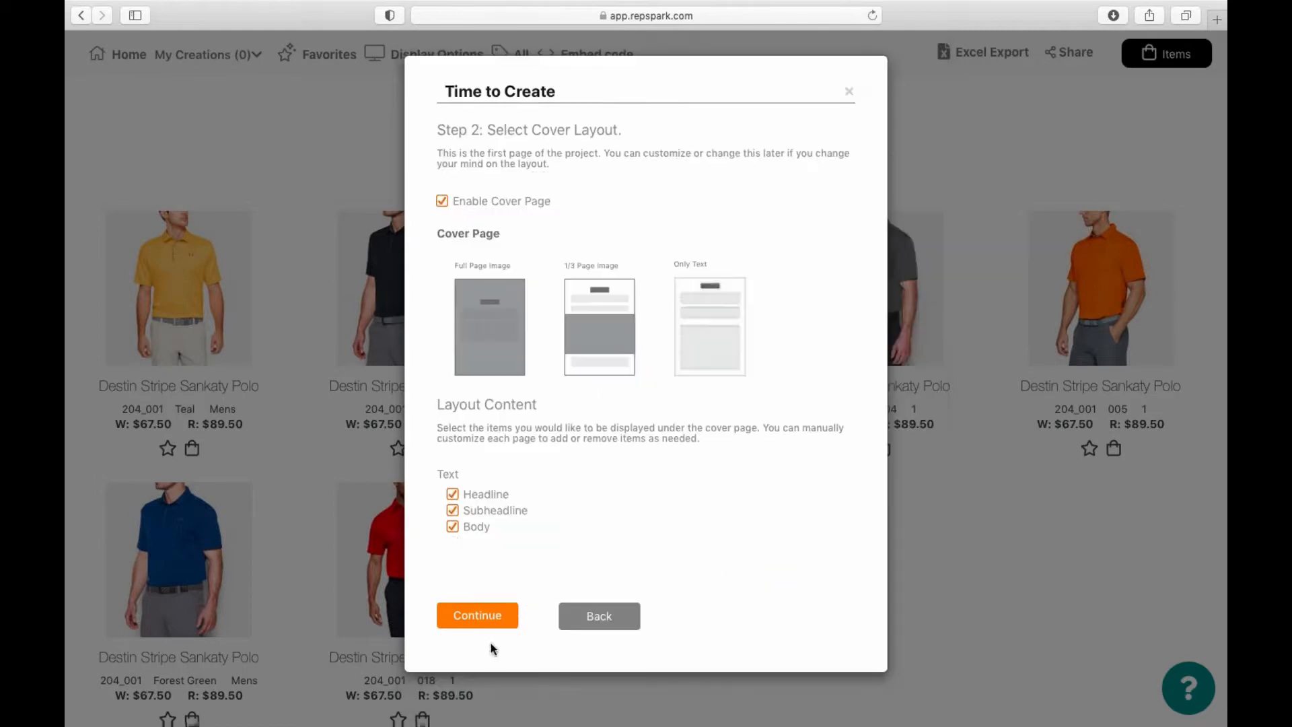
Step: Remove the headline, subheadline and body text from the catalog cover
{"action": "left_click", "coordinate": [453, 495]}
{"action": "left_click", "coordinate": [453, 511]}
{"action": "left_click", "coordinate": [453, 527]}
{"action": "left_click", "coordinate": [473, 614]}
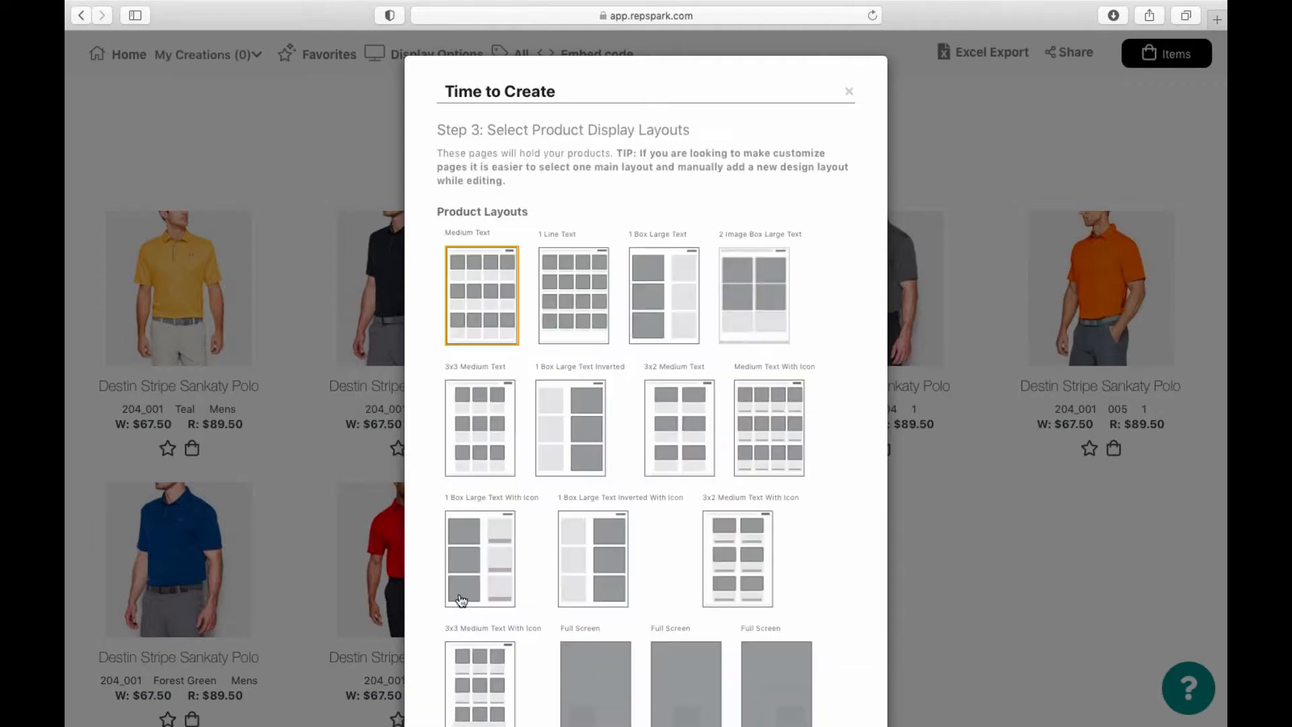
Step: Pick the 3x2 Medium Text product display layout
{"action": "scroll", "coordinate": [564, 341], "scroll_direction": "down", "scroll_amount": 1}
{"action": "scroll", "coordinate": [564, 340], "scroll_direction": "down", "scroll_amount": 5}
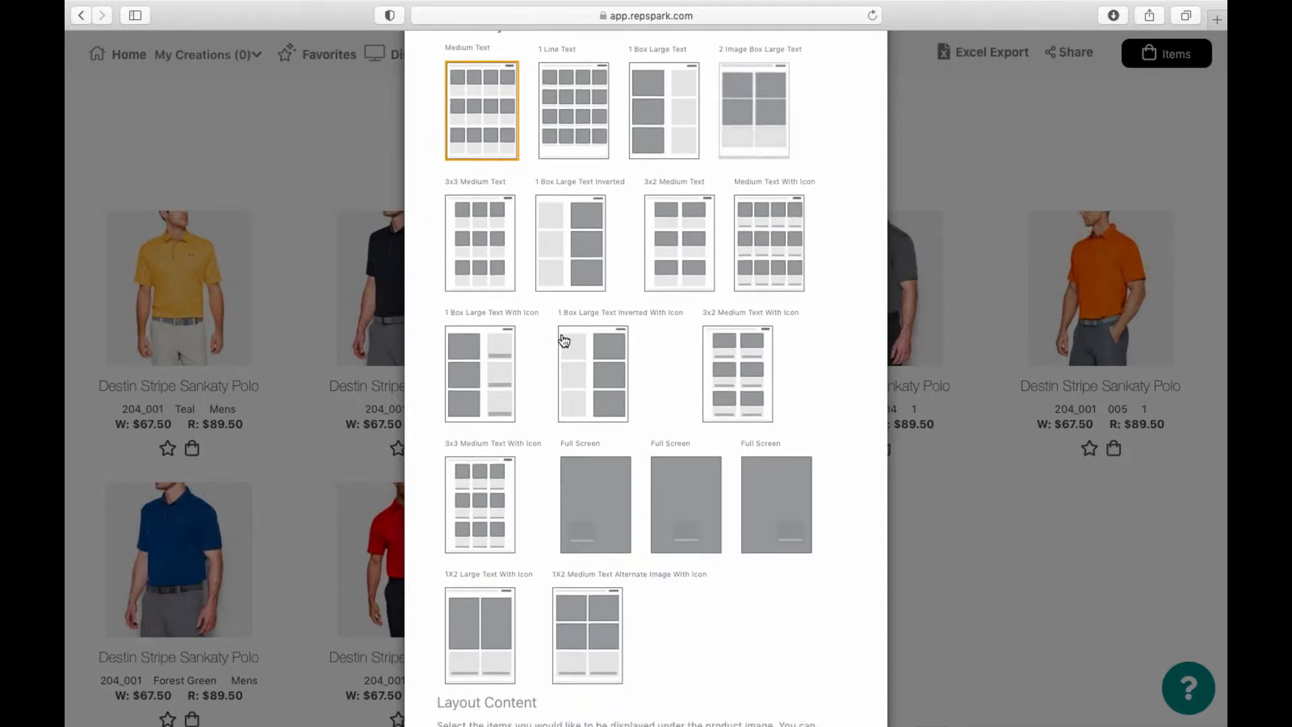
{"action": "left_click", "coordinate": [592, 249]}
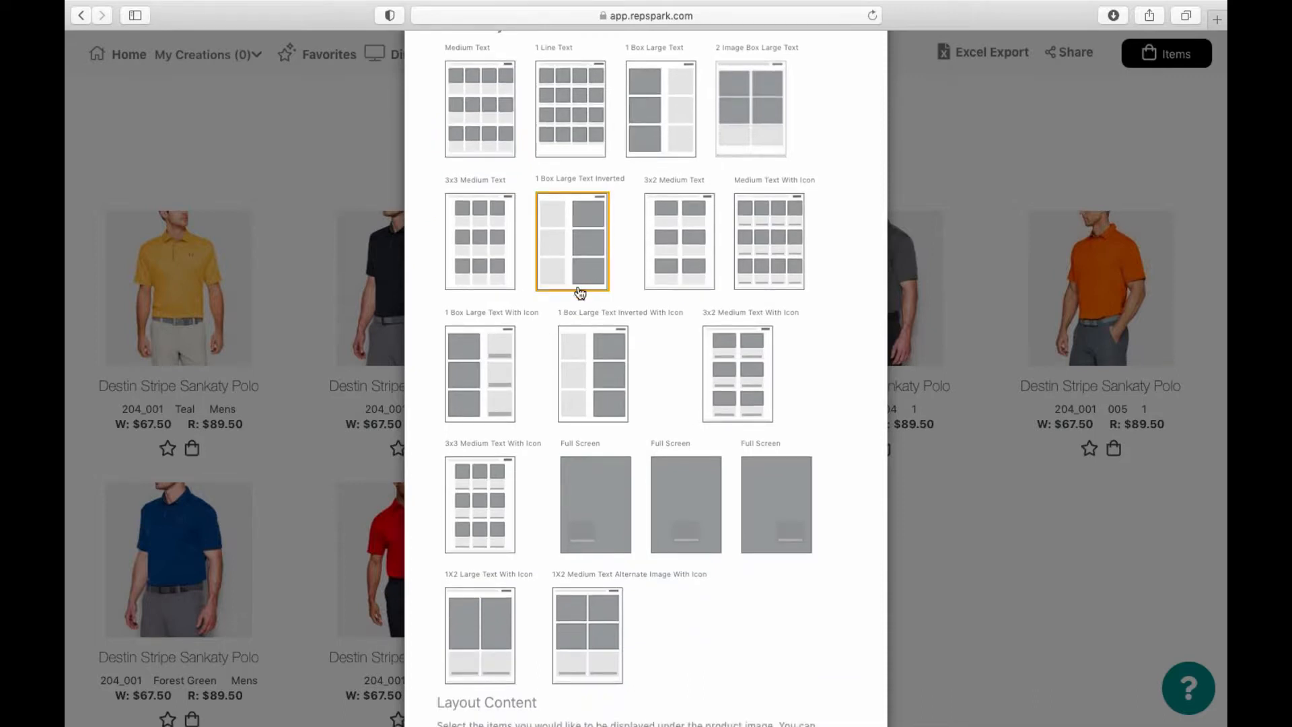
{"action": "left_click", "coordinate": [688, 265]}
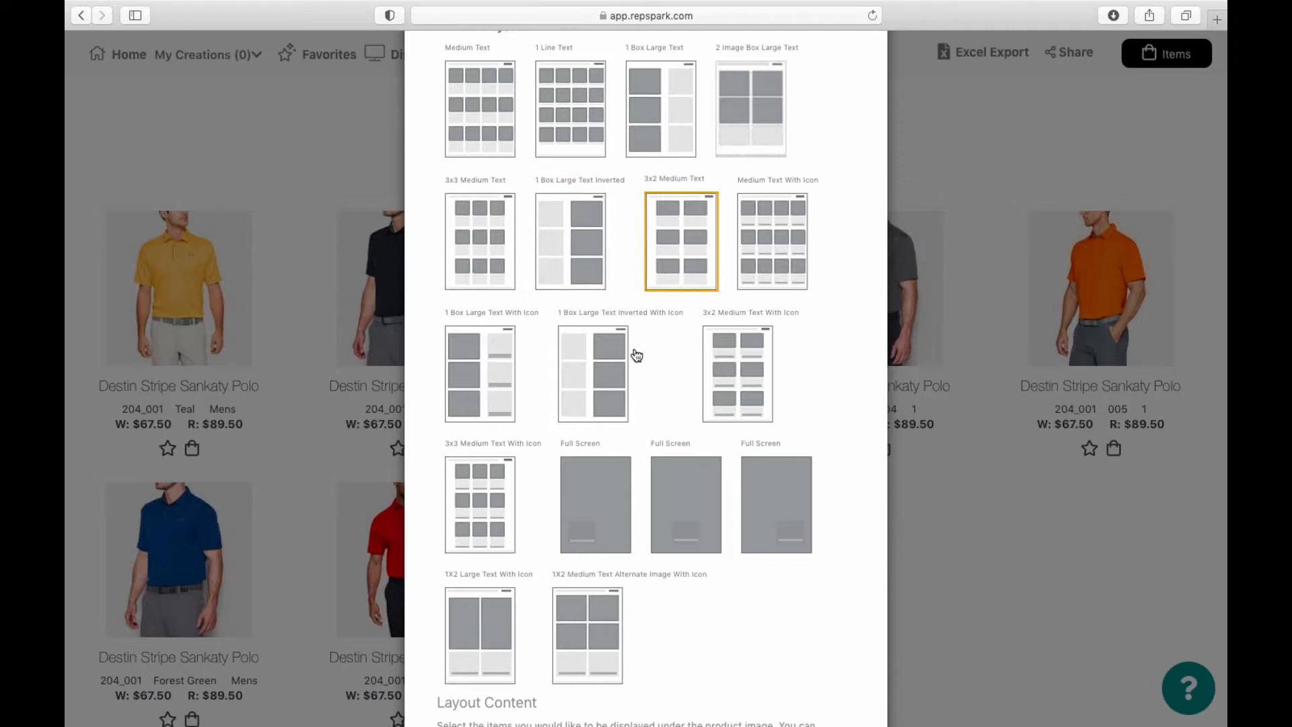
{"action": "scroll", "coordinate": [637, 356], "scroll_direction": "down", "scroll_amount": 8}
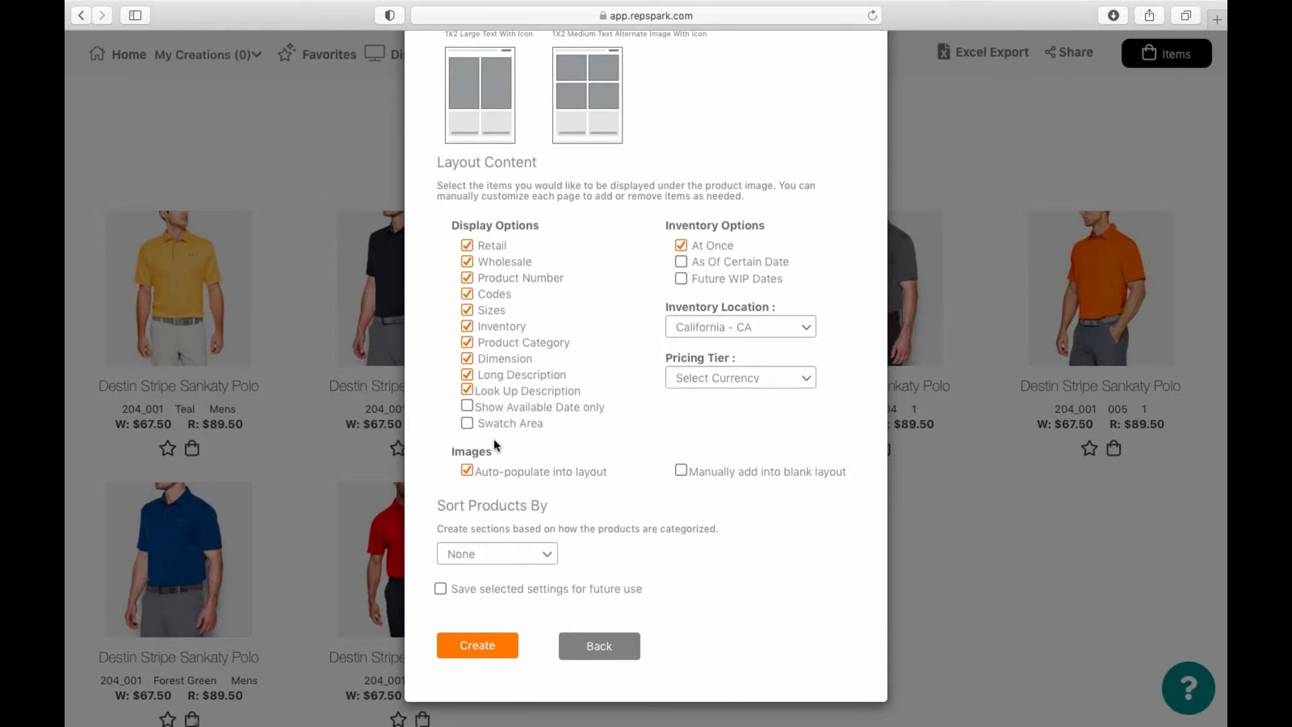
Step: Leave inventory and look-up description off, save the settings, and sort products by Product Name
{"action": "left_click", "coordinate": [467, 327]}
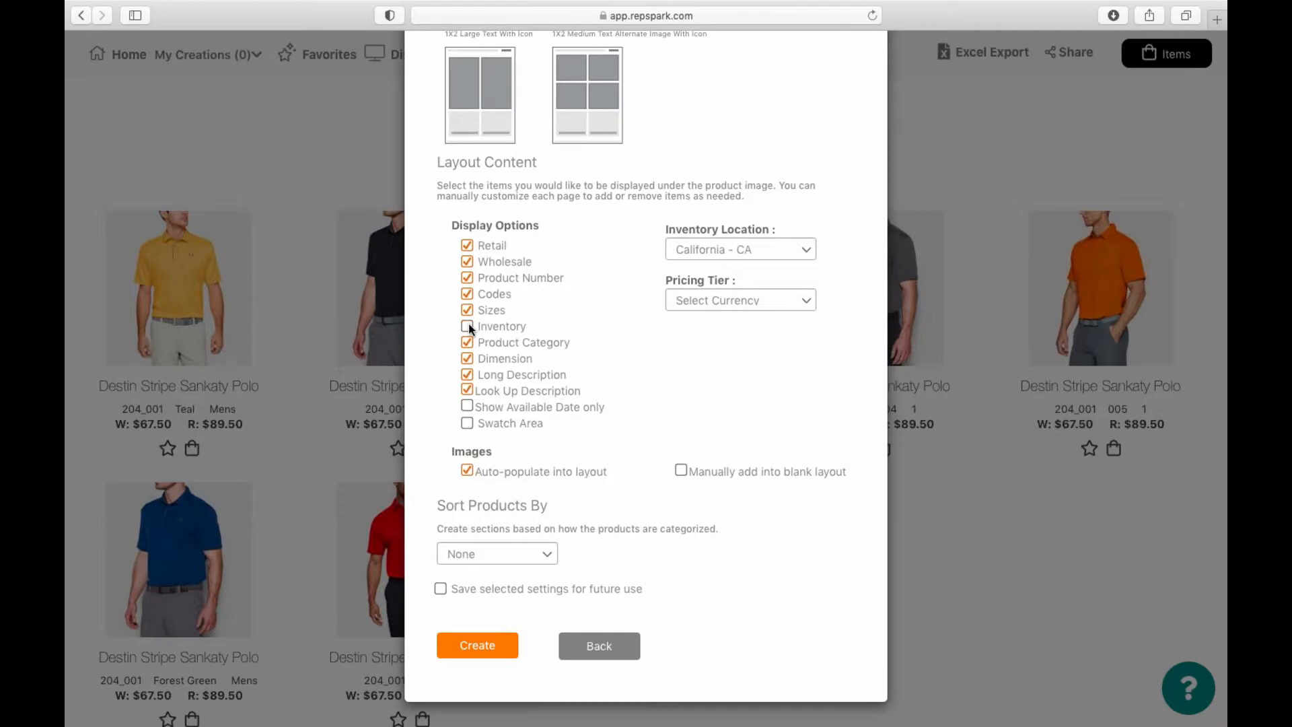
{"action": "left_click", "coordinate": [467, 392]}
{"action": "left_click", "coordinate": [440, 589]}
{"action": "left_click", "coordinate": [491, 559]}
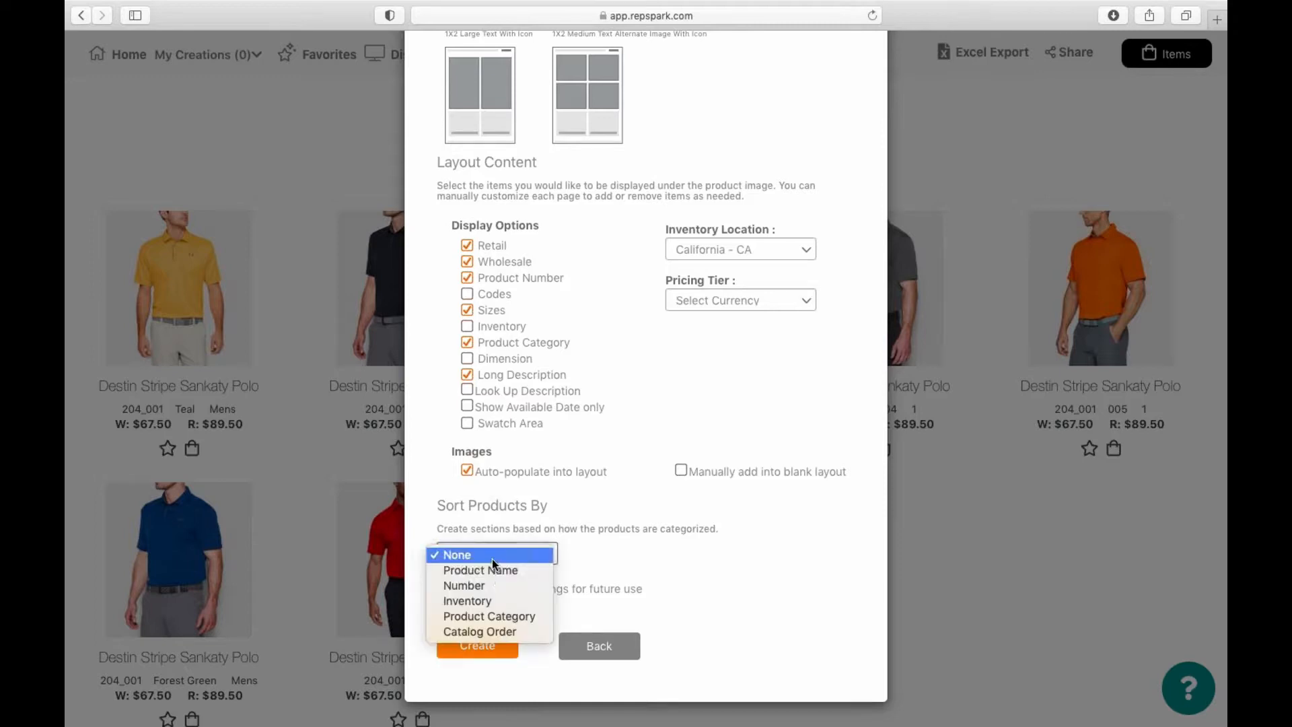
{"action": "left_click", "coordinate": [495, 574]}
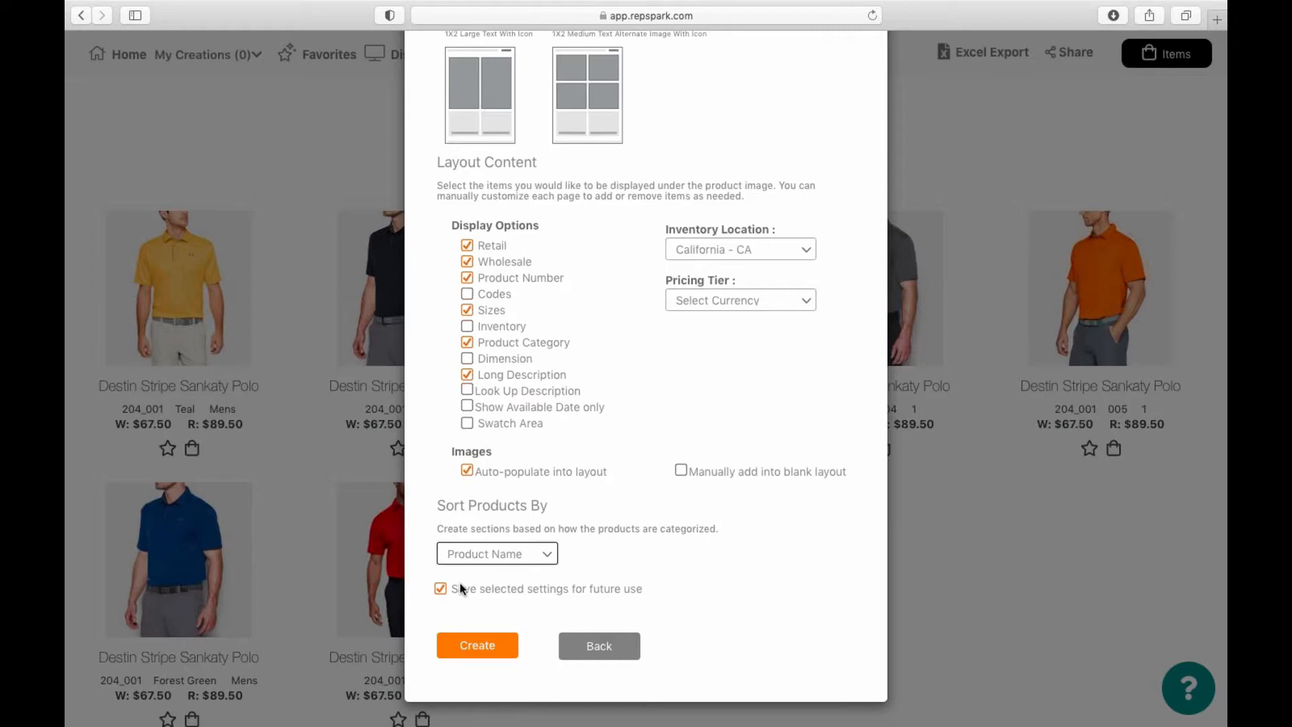
{"action": "left_click", "coordinate": [480, 646]}
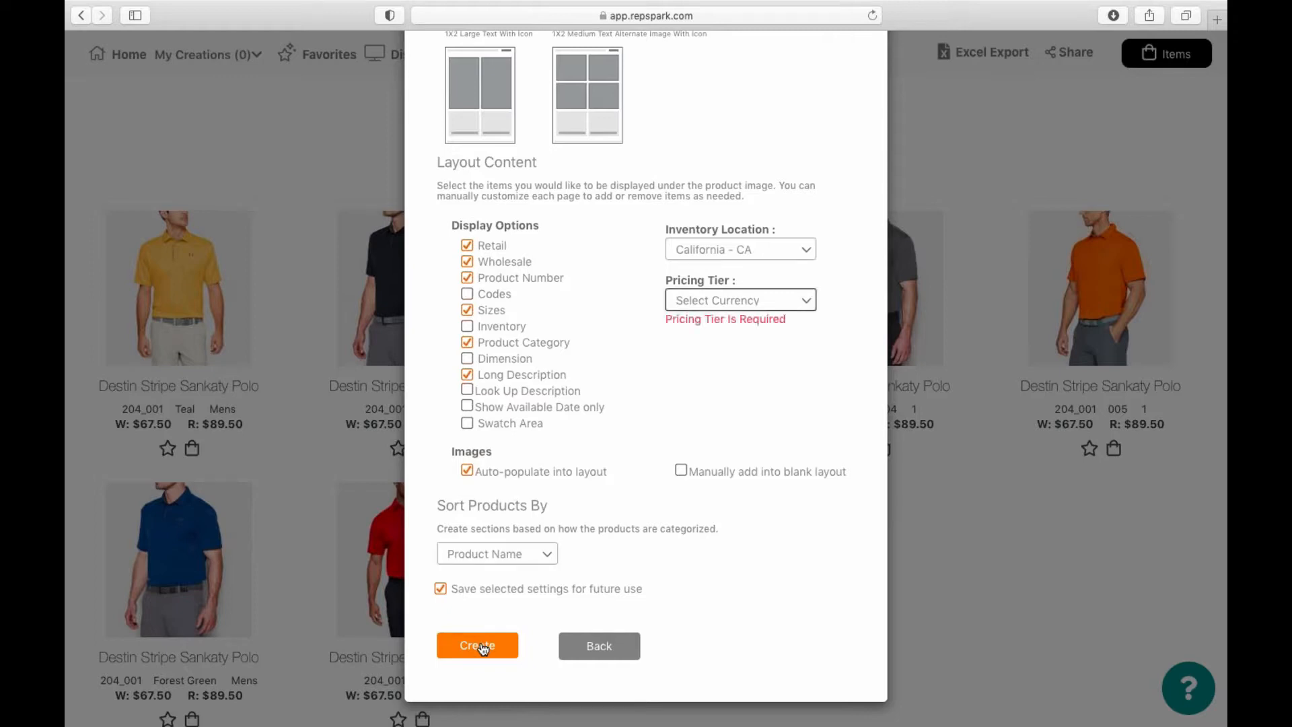
Step: Set the pricing tier to CA Dollars and create the catalog
{"action": "left_click", "coordinate": [722, 301]}
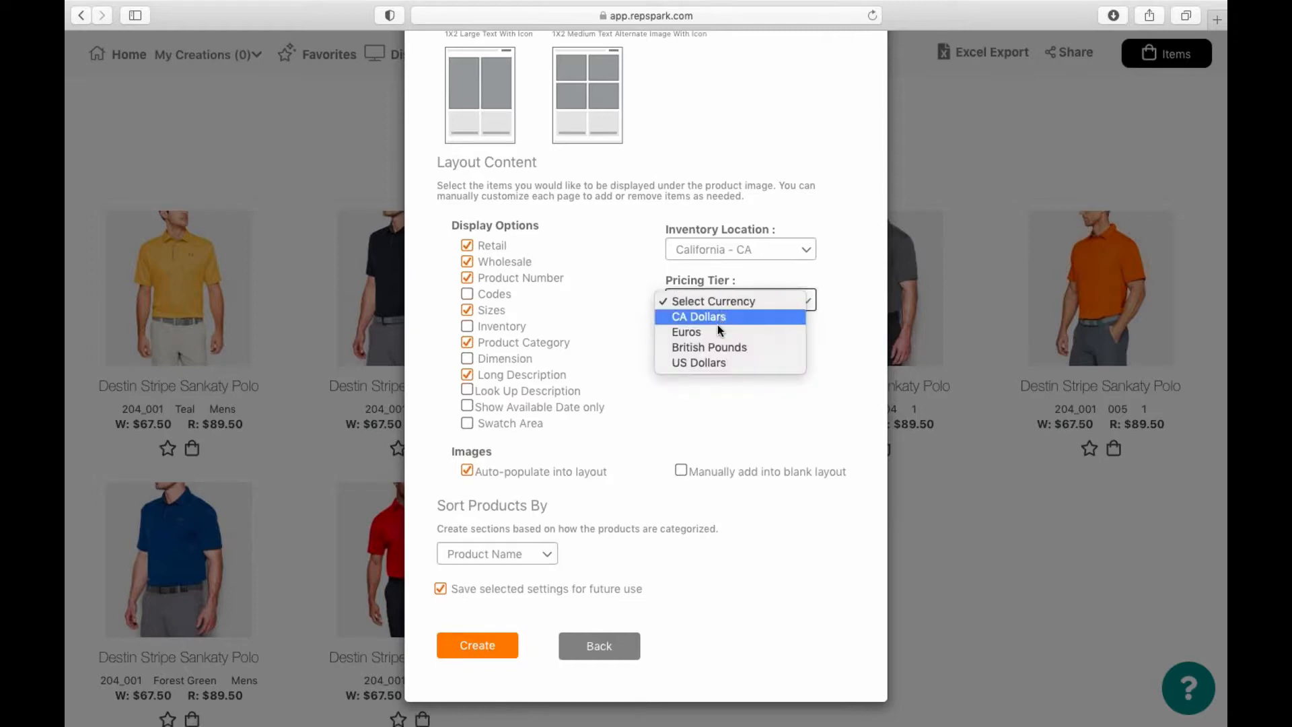
{"action": "left_click", "coordinate": [717, 320]}
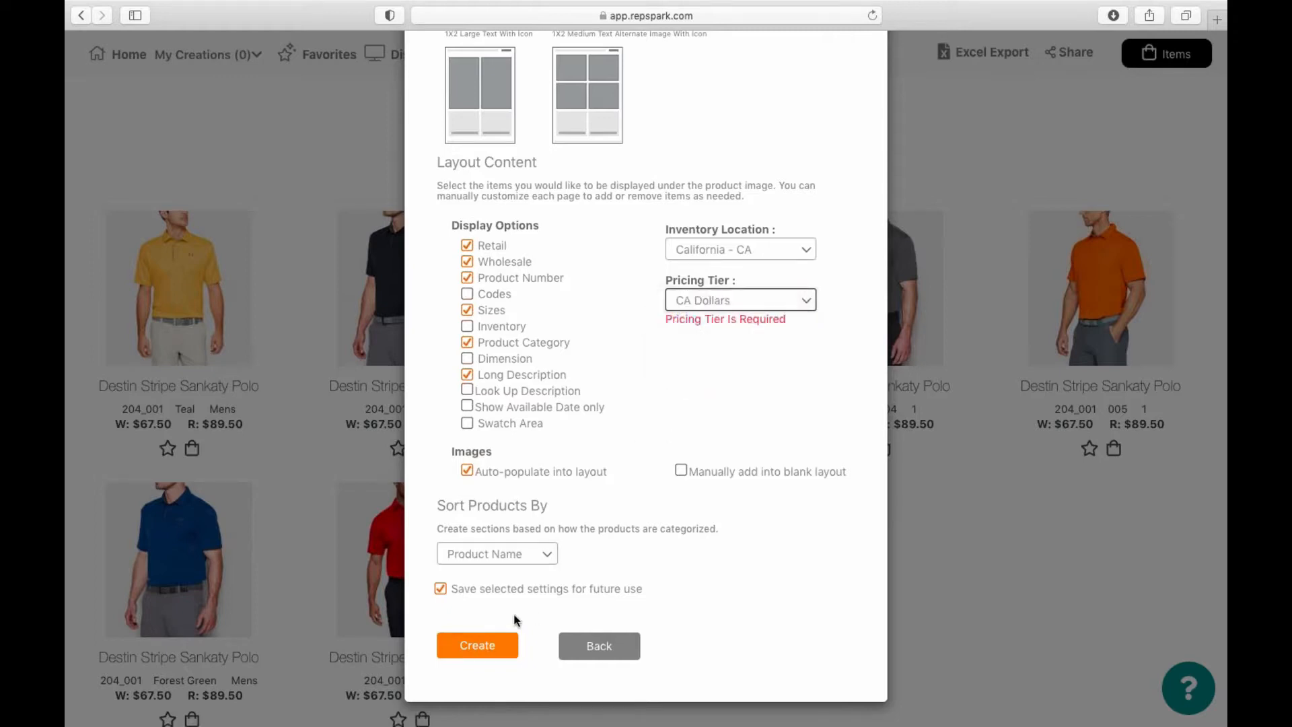
{"action": "left_click", "coordinate": [726, 306]}
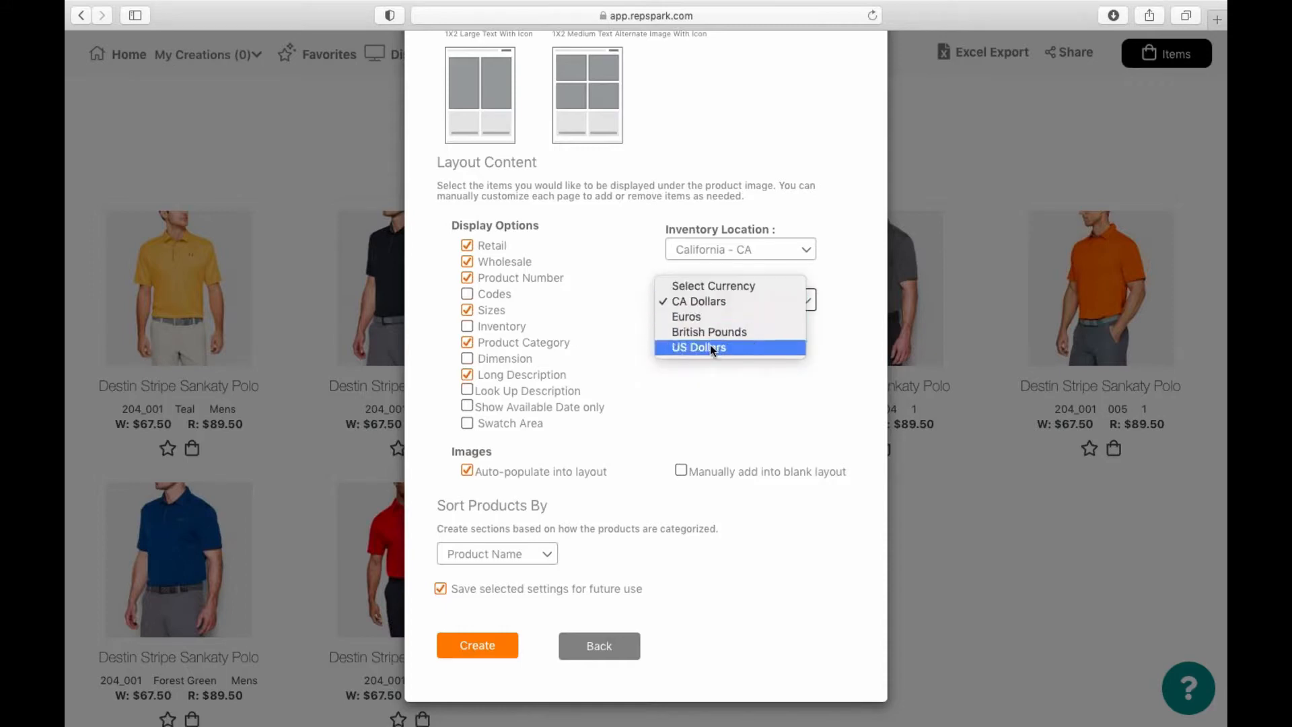
{"action": "left_click", "coordinate": [710, 302]}
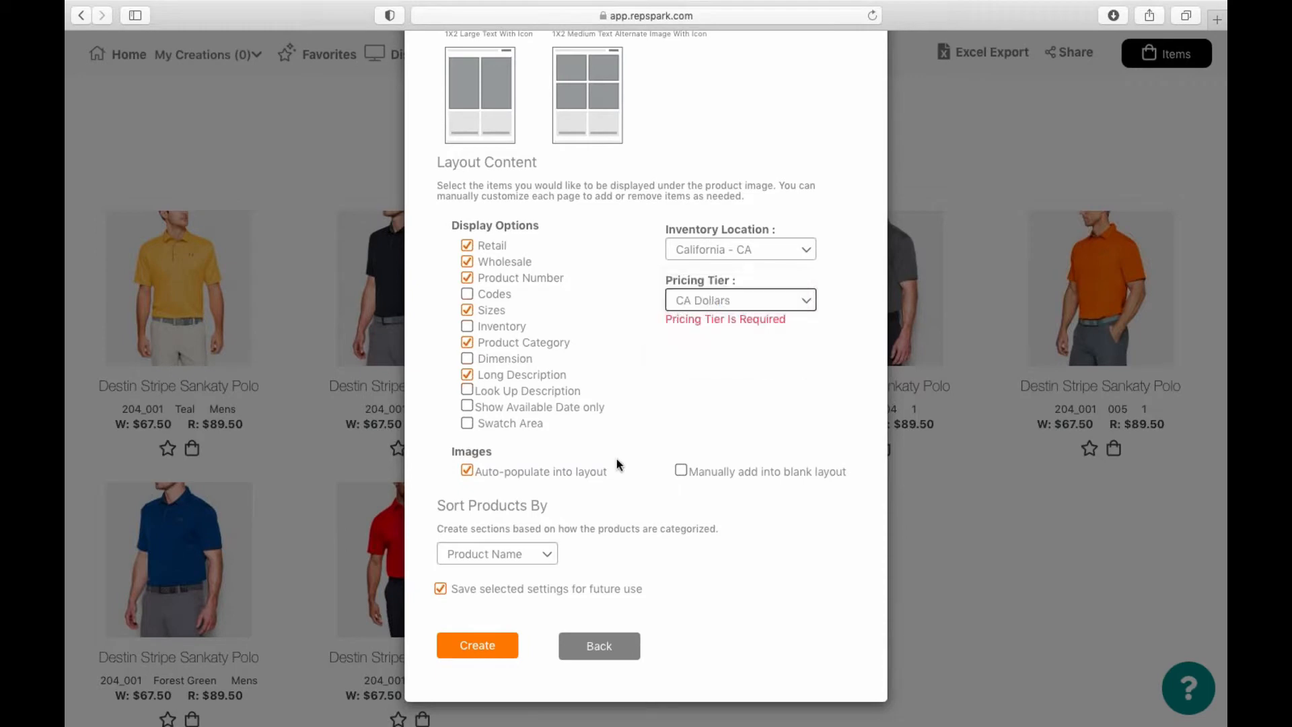
{"action": "left_click", "coordinate": [479, 648]}
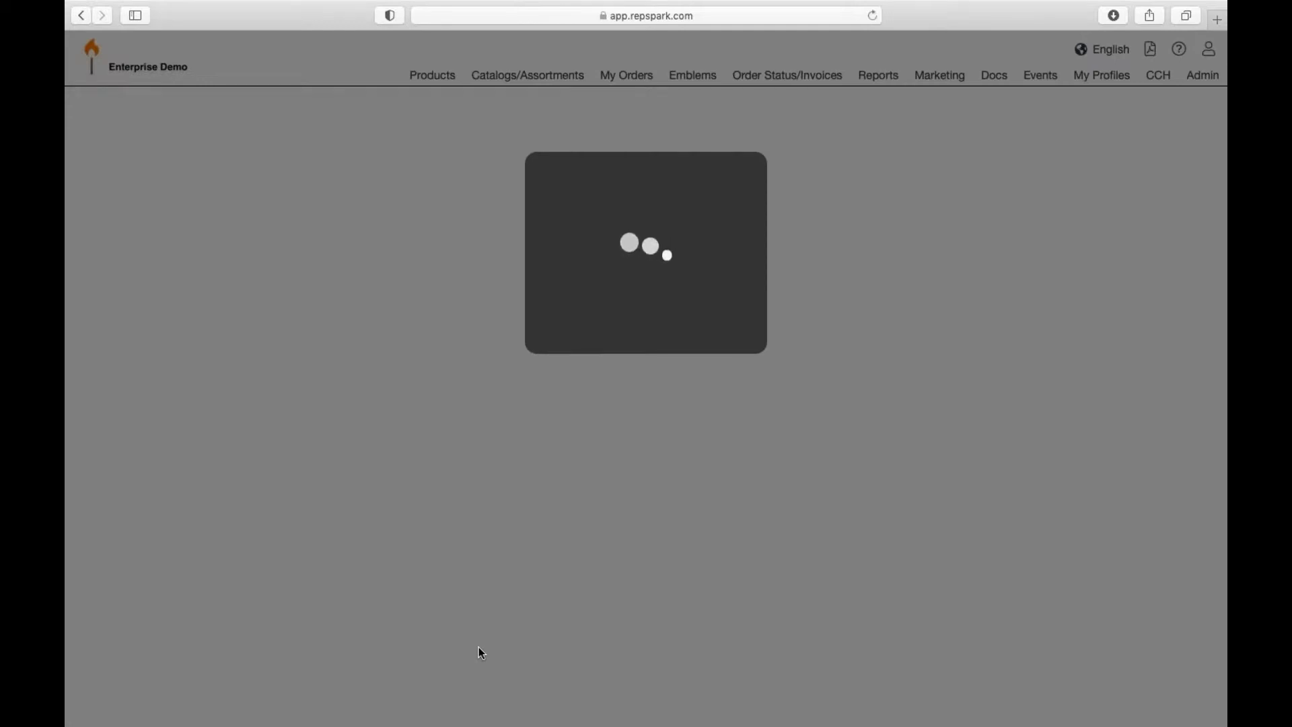
{"action": "scroll", "coordinate": [549, 458], "scroll_direction": "down", "scroll_amount": 10}
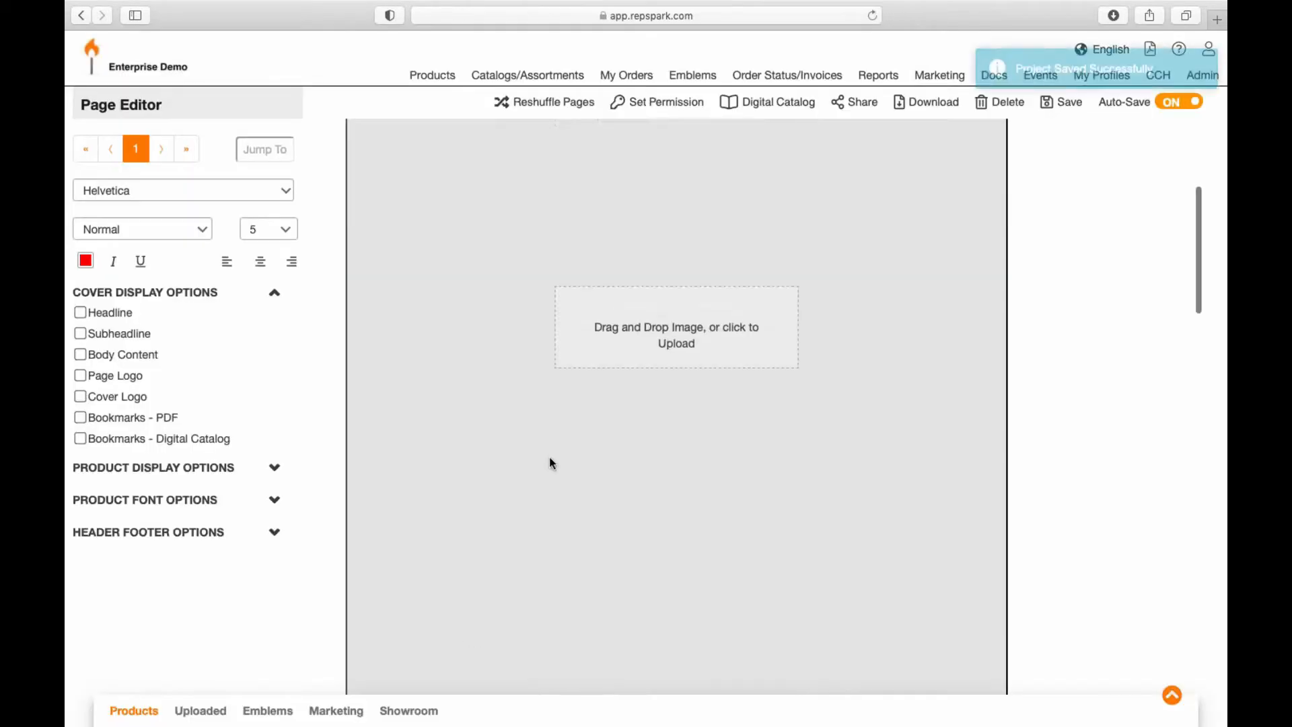
{"action": "scroll", "coordinate": [550, 458], "scroll_direction": "down", "scroll_amount": 4}
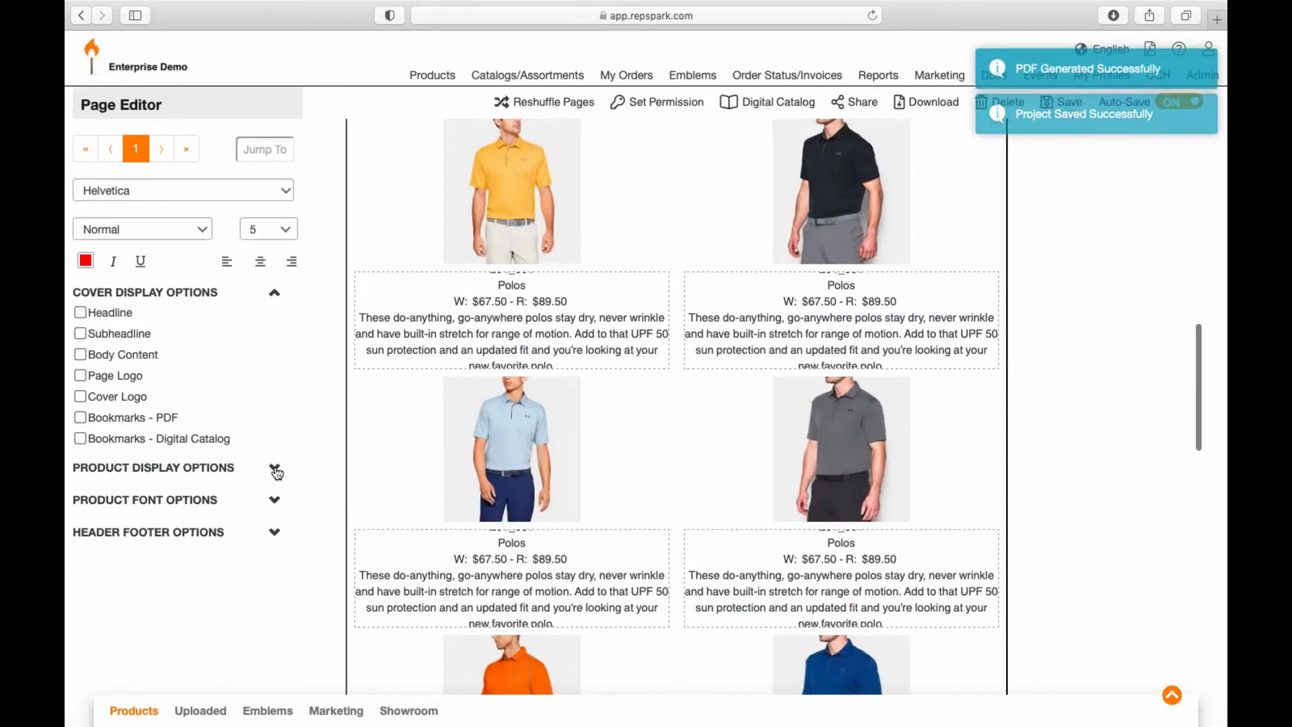
{"action": "left_click", "coordinate": [274, 467]}
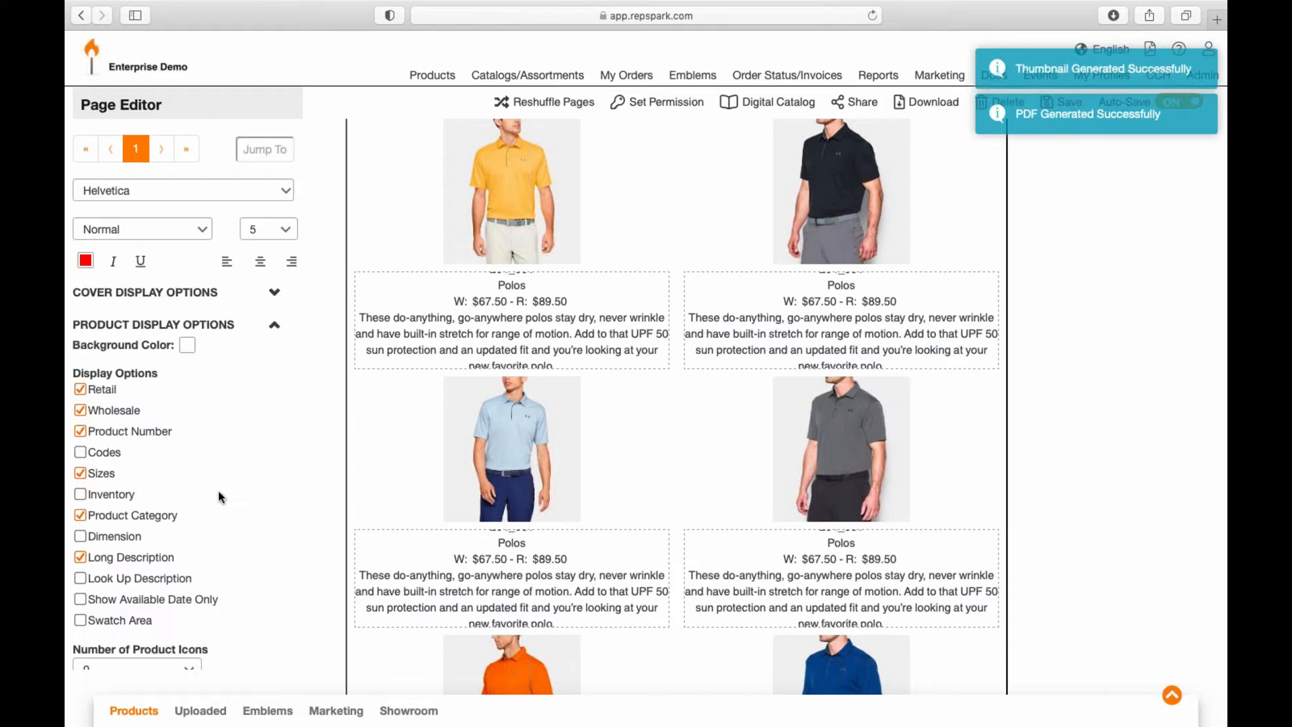
{"action": "left_click", "coordinate": [81, 557]}
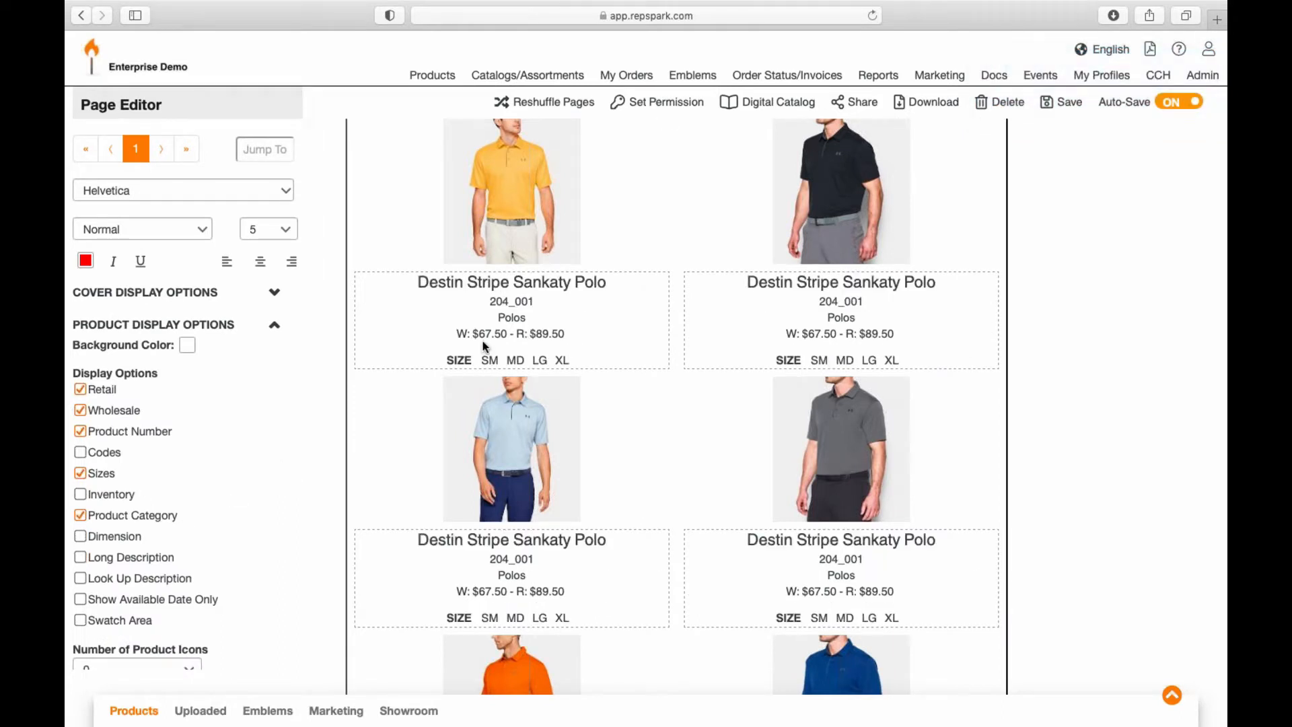
{"action": "scroll", "coordinate": [202, 471], "scroll_direction": "down", "scroll_amount": 5}
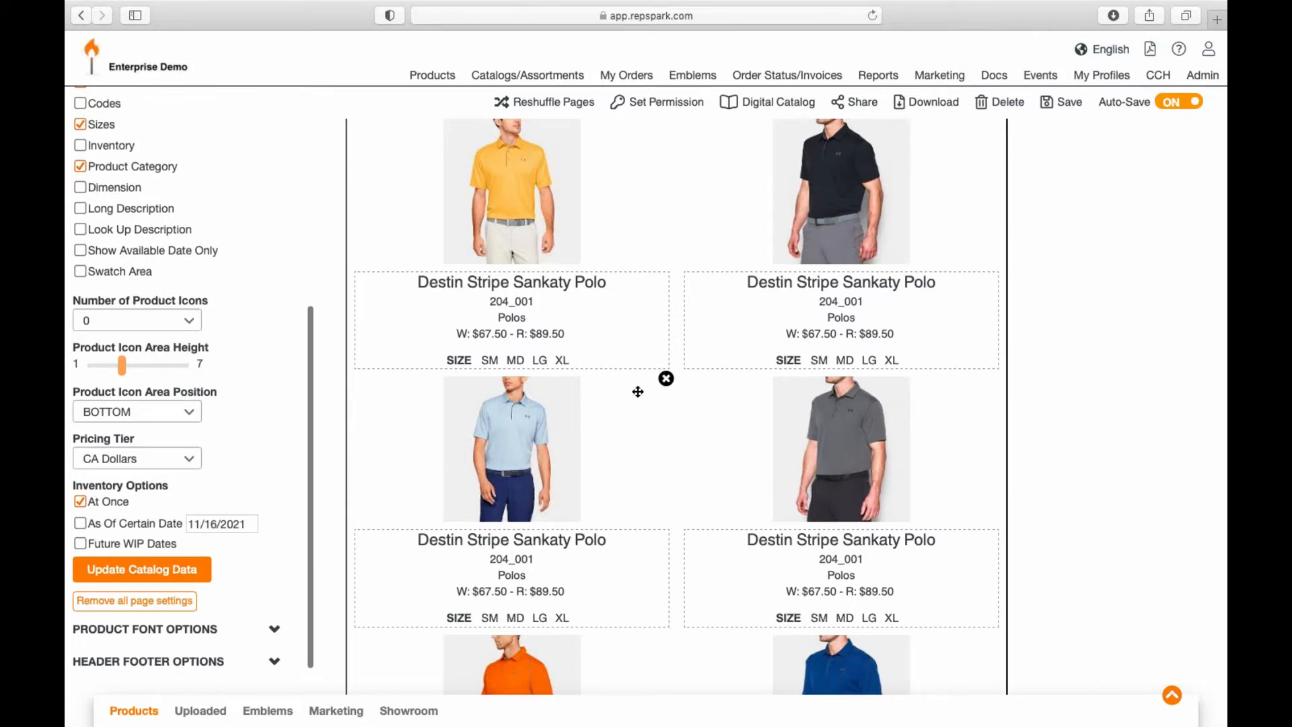
{"action": "scroll", "coordinate": [638, 387], "scroll_direction": "up", "scroll_amount": 4}
{"action": "scroll", "coordinate": [637, 392], "scroll_direction": "down", "scroll_amount": 5}
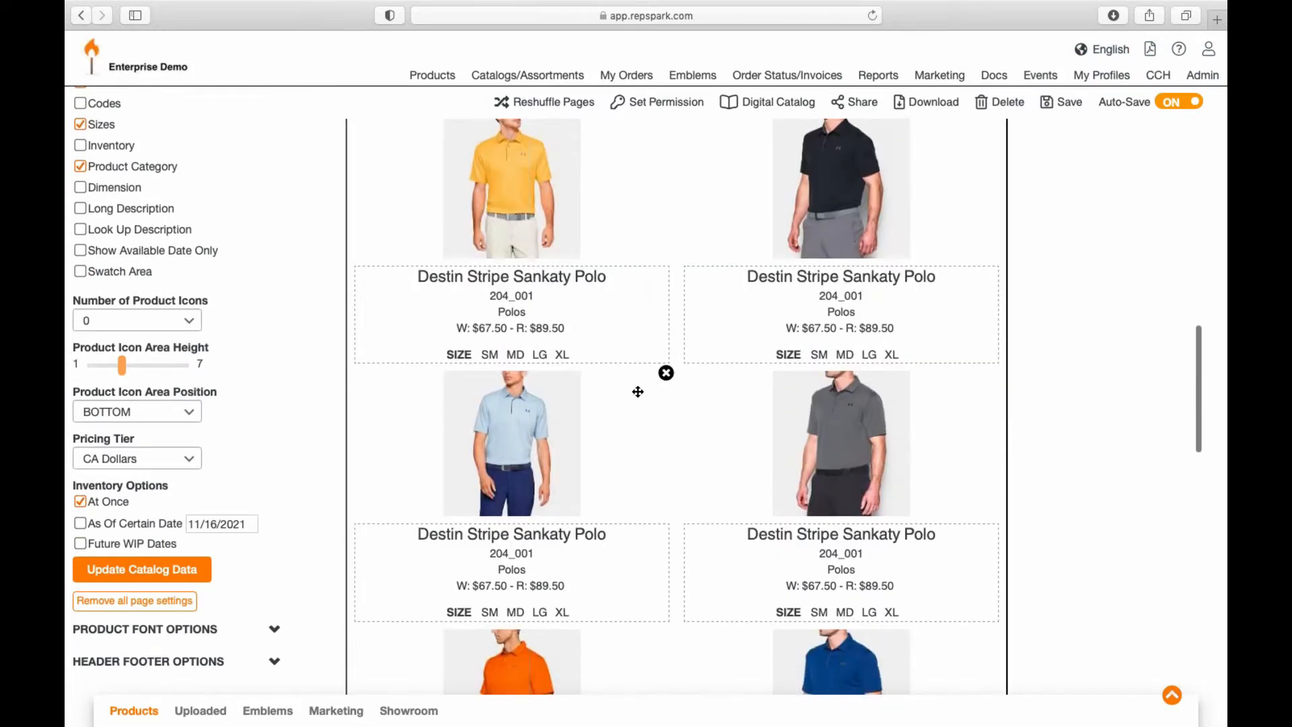
{"action": "scroll", "coordinate": [637, 391], "scroll_direction": "up", "scroll_amount": 12}
{"action": "scroll", "coordinate": [690, 364], "scroll_direction": "down", "scroll_amount": 1}
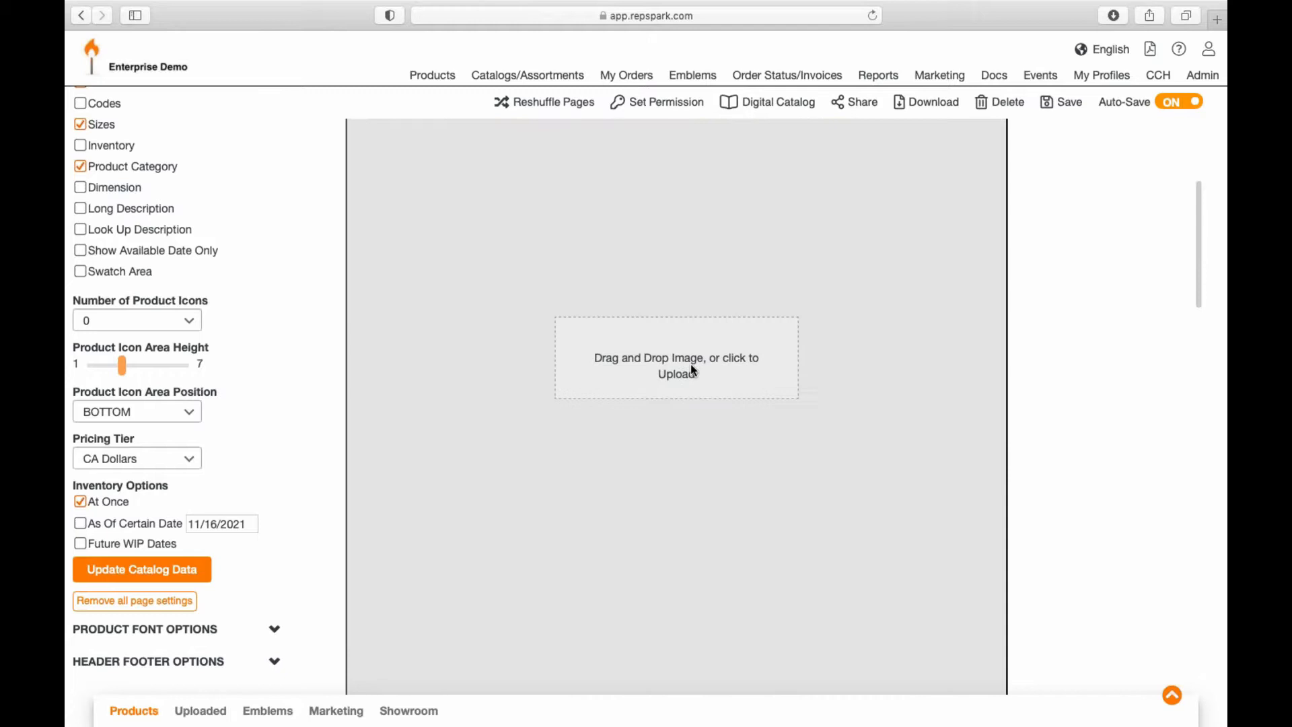
{"action": "scroll", "coordinate": [691, 364], "scroll_direction": "up", "scroll_amount": 4}
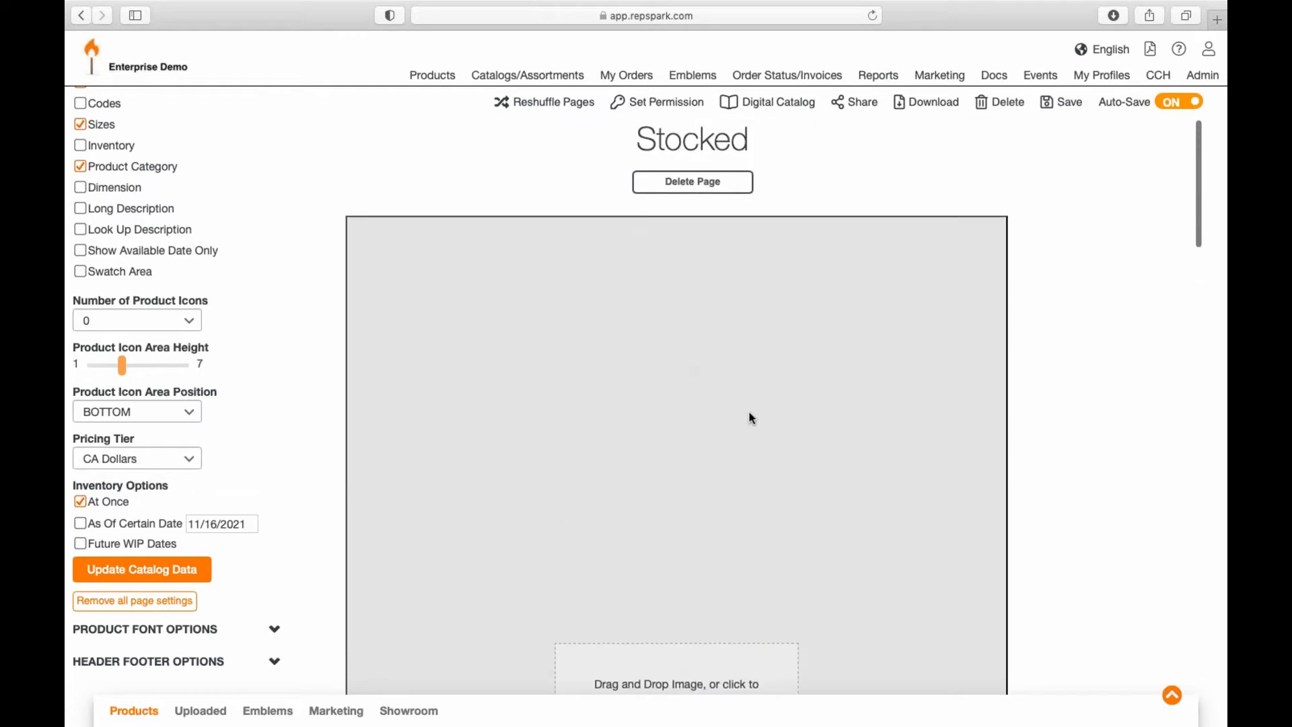
{"action": "scroll", "coordinate": [750, 418], "scroll_direction": "down", "scroll_amount": 2}
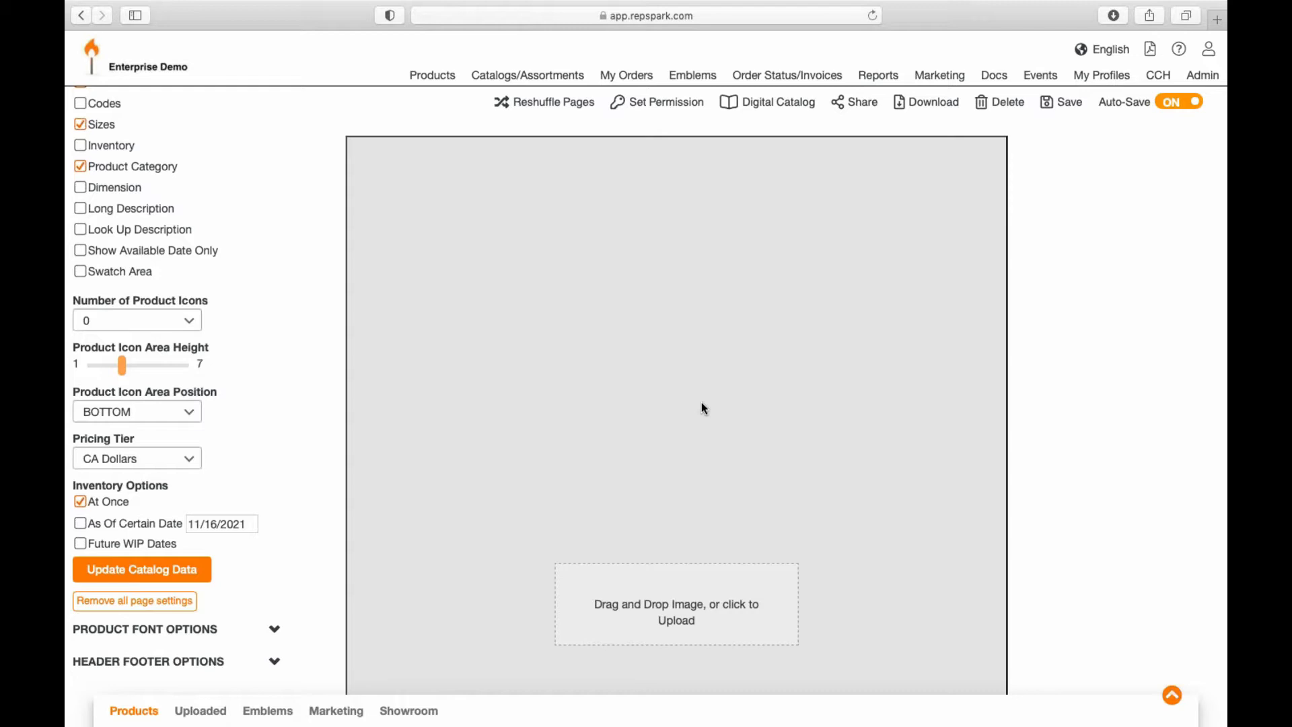
{"action": "scroll", "coordinate": [701, 403], "scroll_direction": "down", "scroll_amount": 5}
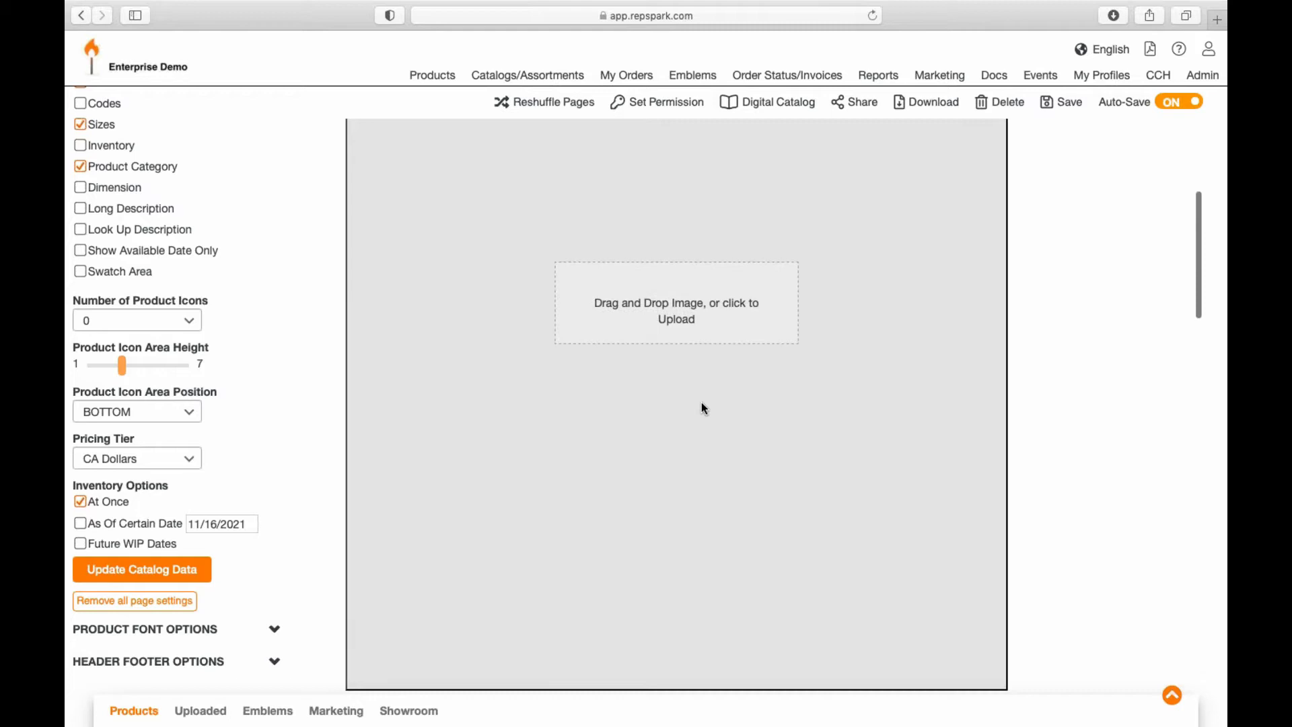
{"action": "scroll", "coordinate": [704, 407], "scroll_direction": "down", "scroll_amount": 3}
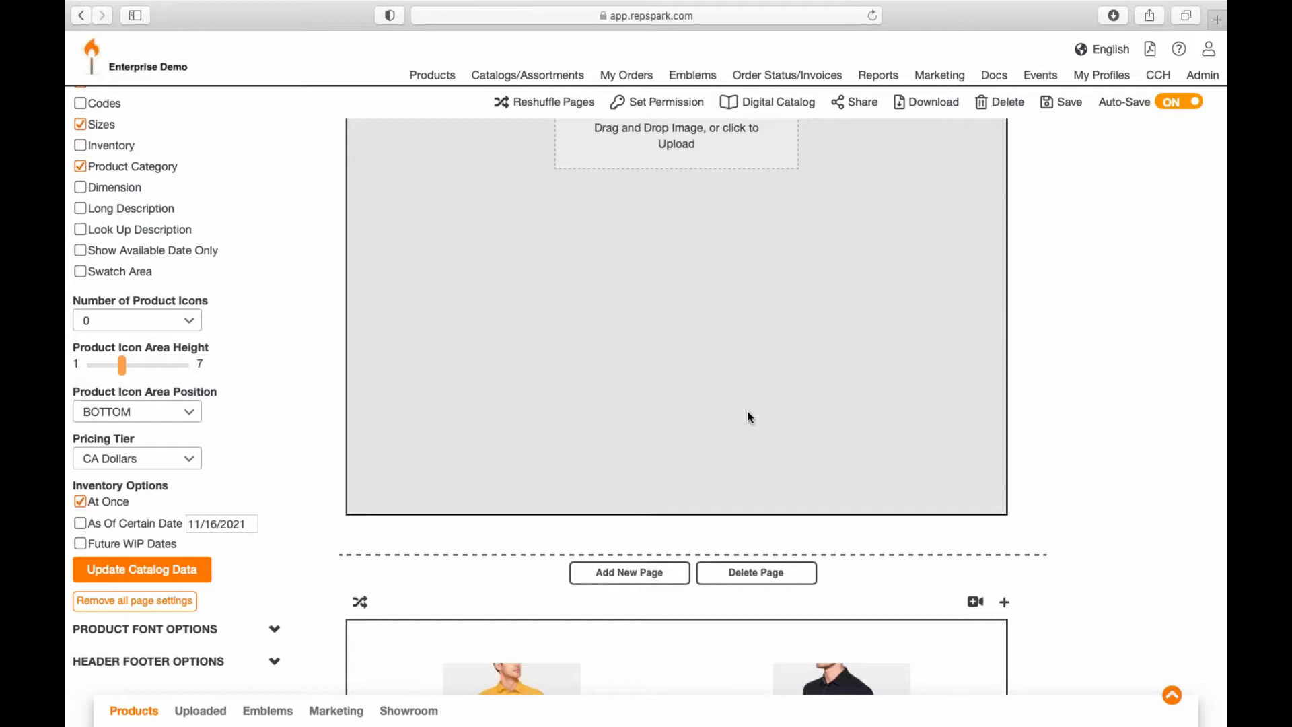
{"action": "scroll", "coordinate": [747, 414], "scroll_direction": "down", "scroll_amount": 5}
Step: Add a full-page image feature page with catalog 3.webp as its background
{"action": "left_click", "coordinate": [683, 431]}
{"action": "left_click", "coordinate": [522, 447]}
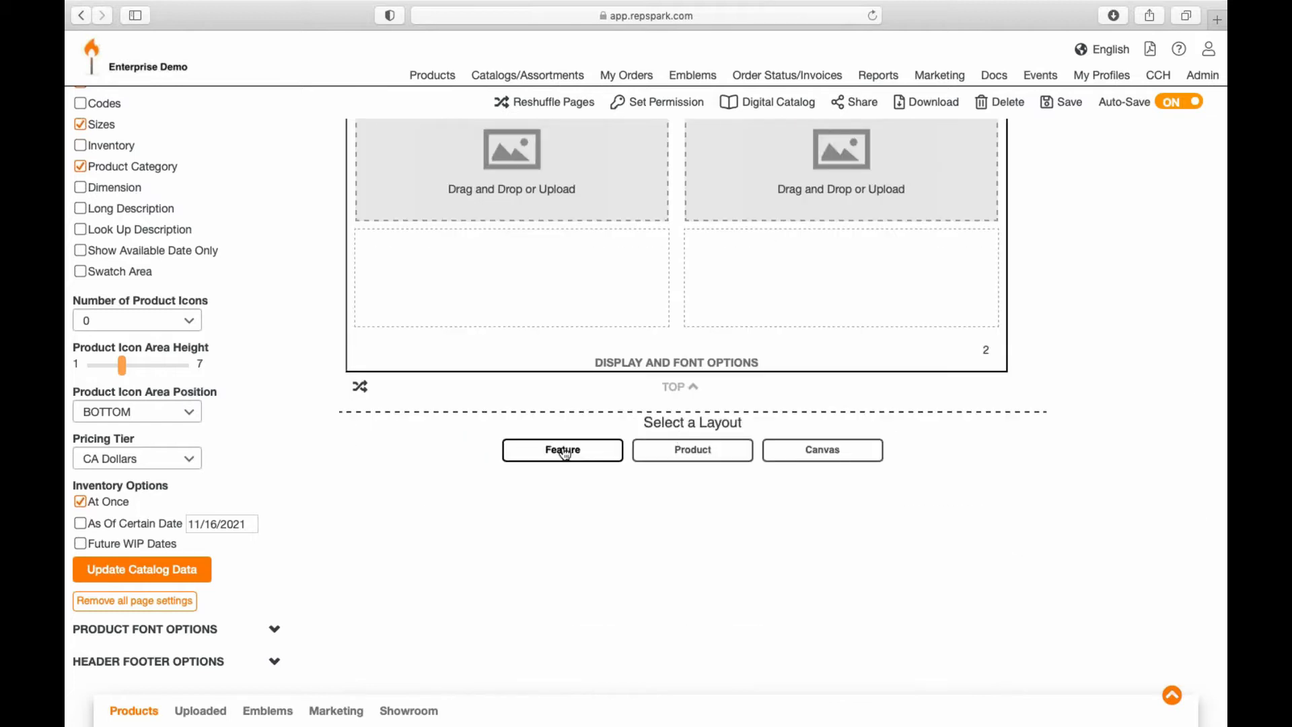
{"action": "left_click", "coordinate": [463, 559]}
{"action": "scroll", "coordinate": [691, 361], "scroll_direction": "down", "scroll_amount": 3}
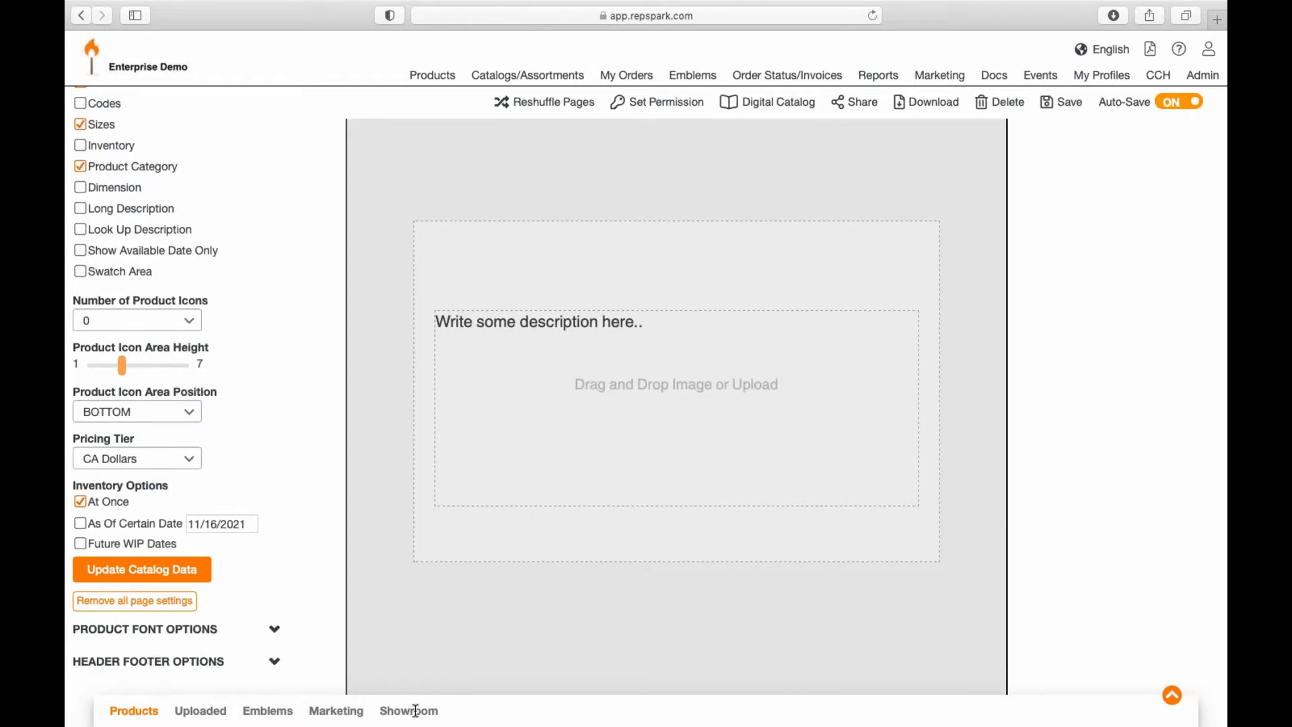
{"action": "left_click", "coordinate": [334, 712]}
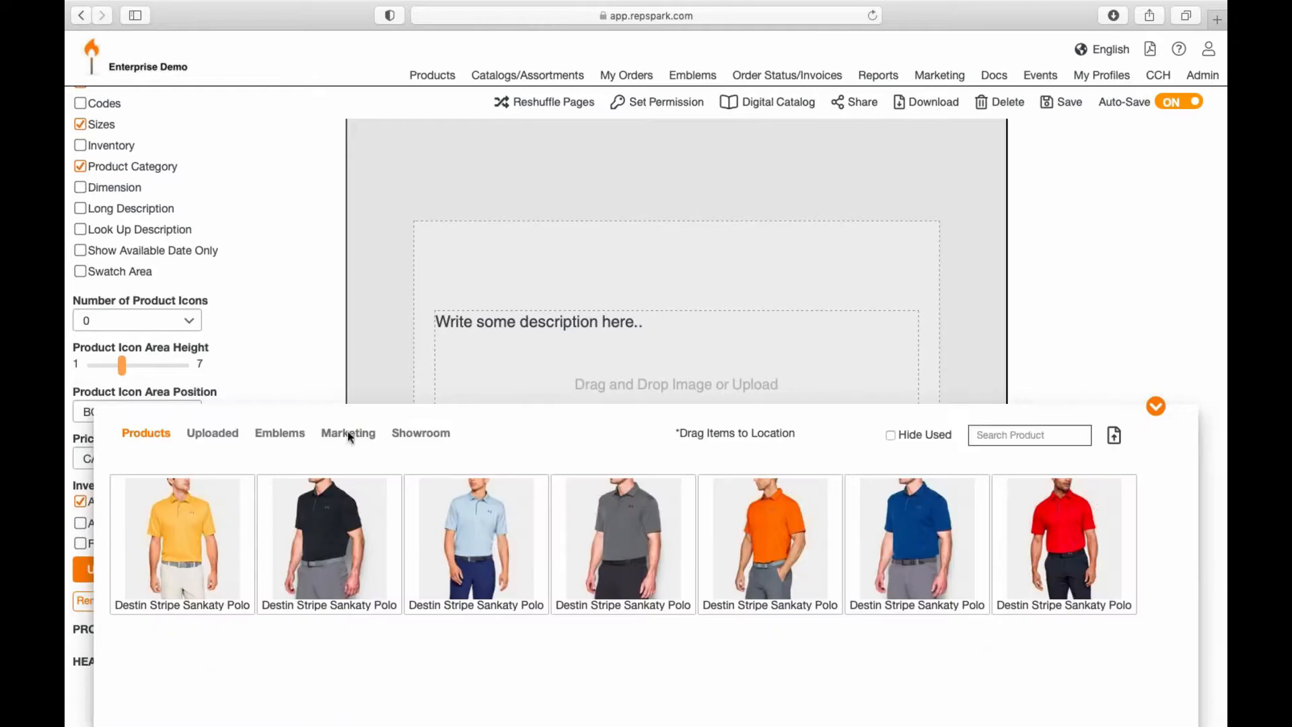
{"action": "left_click", "coordinate": [348, 435]}
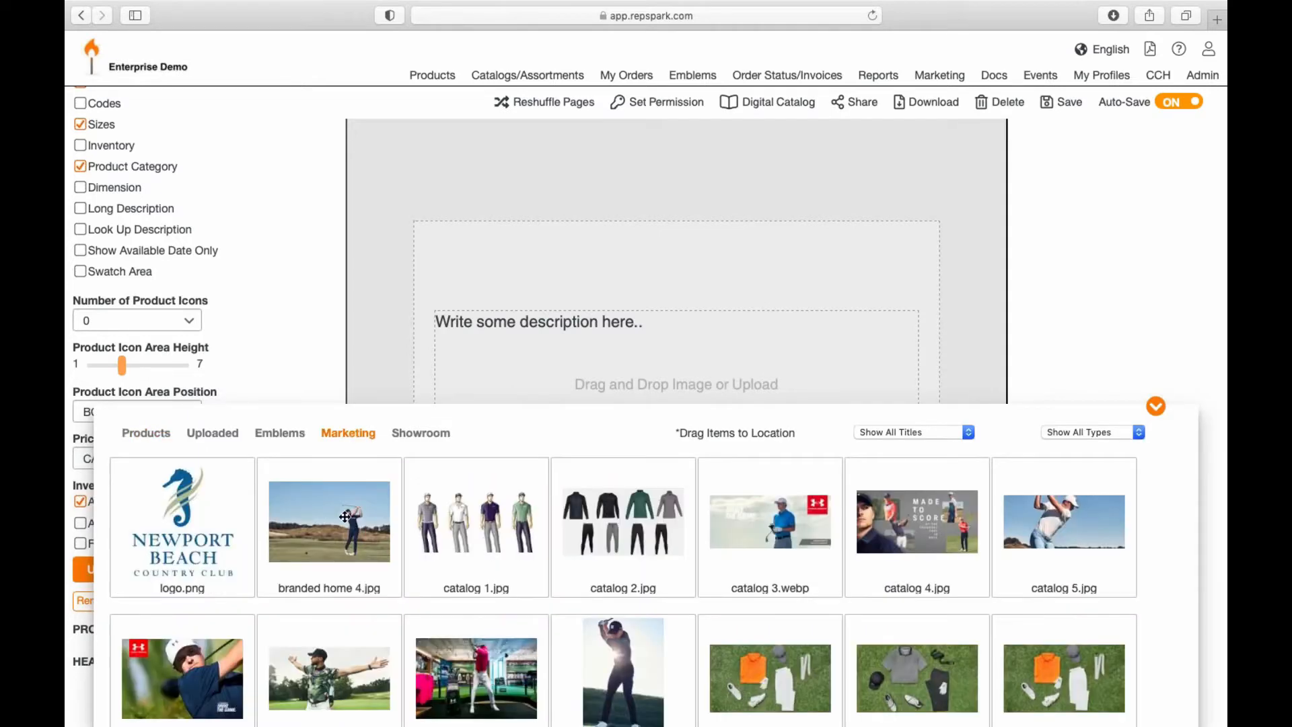
{"action": "left_click_drag", "start_coordinate": [762, 544], "coordinate": [785, 289]}
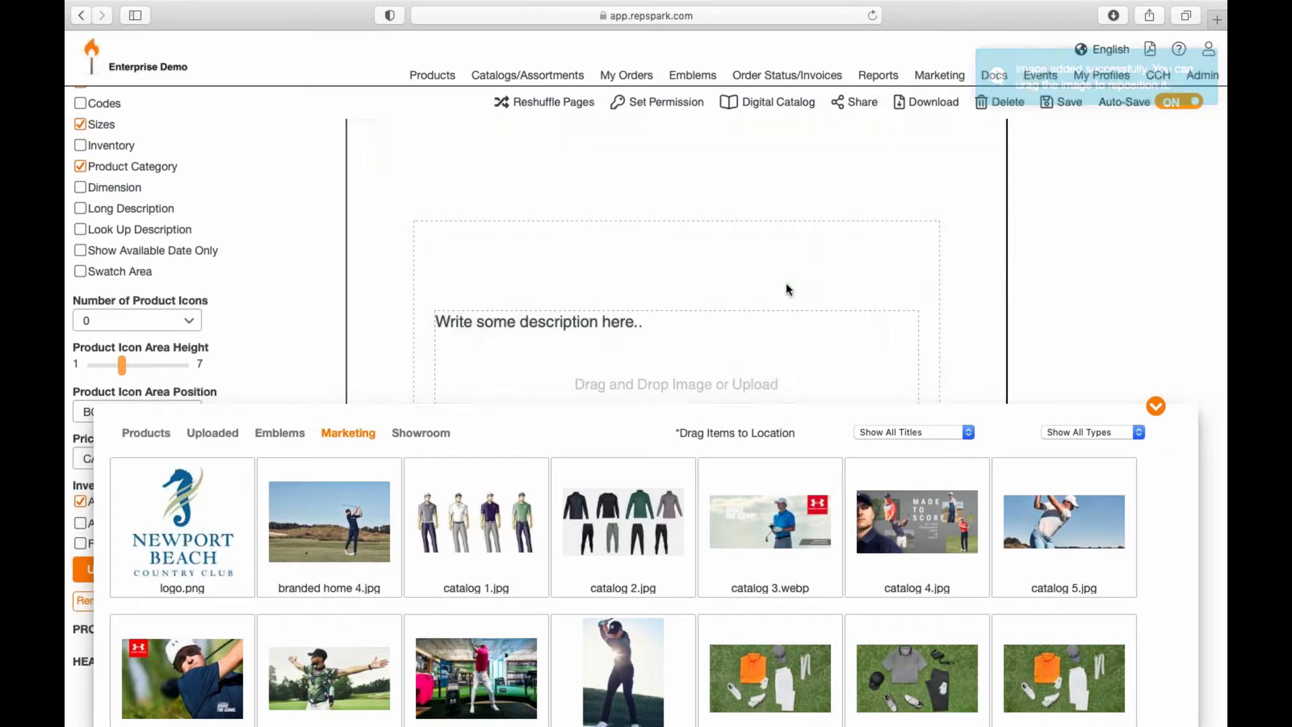
{"action": "left_click", "coordinate": [1156, 406]}
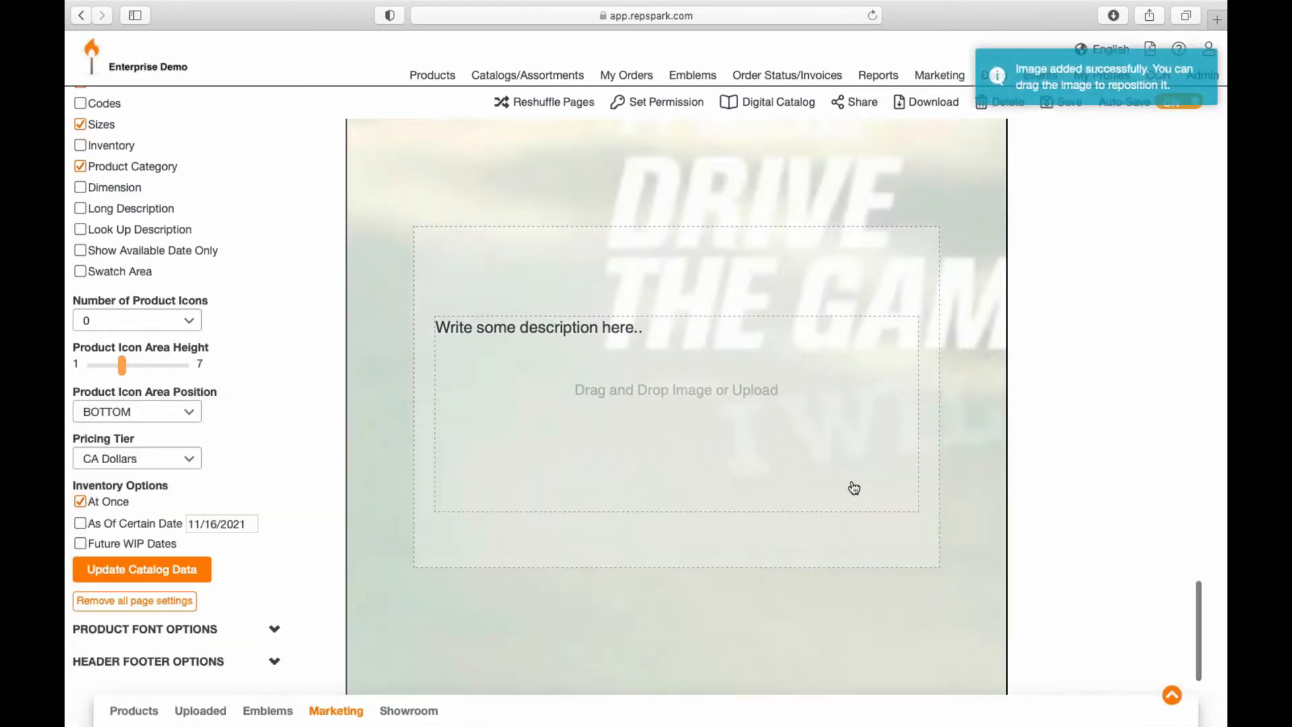
{"action": "scroll", "coordinate": [854, 487], "scroll_direction": "up", "scroll_amount": 10}
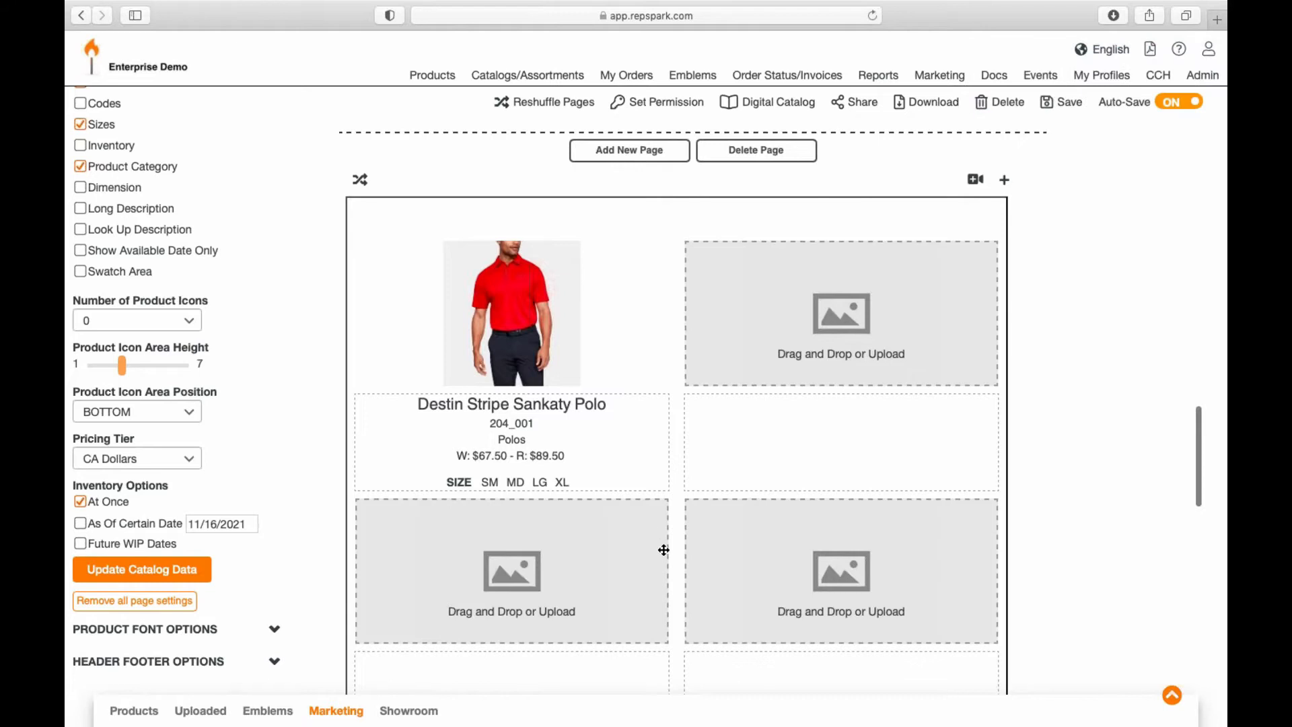
{"action": "scroll", "coordinate": [664, 550], "scroll_direction": "down", "scroll_amount": 15}
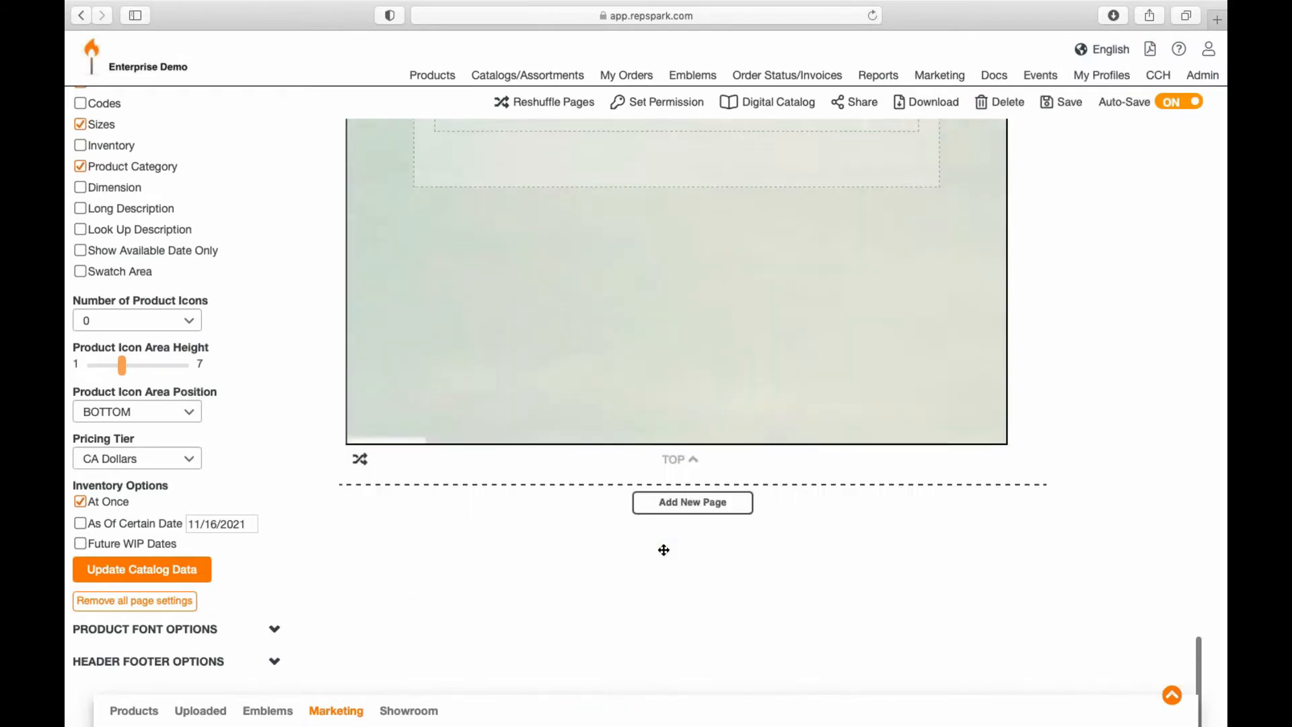
Step: Add a second full-page image feature page using the catalogsc.png pink-shirt golfer photo
{"action": "left_click", "coordinate": [675, 424]}
{"action": "left_click", "coordinate": [562, 449]}
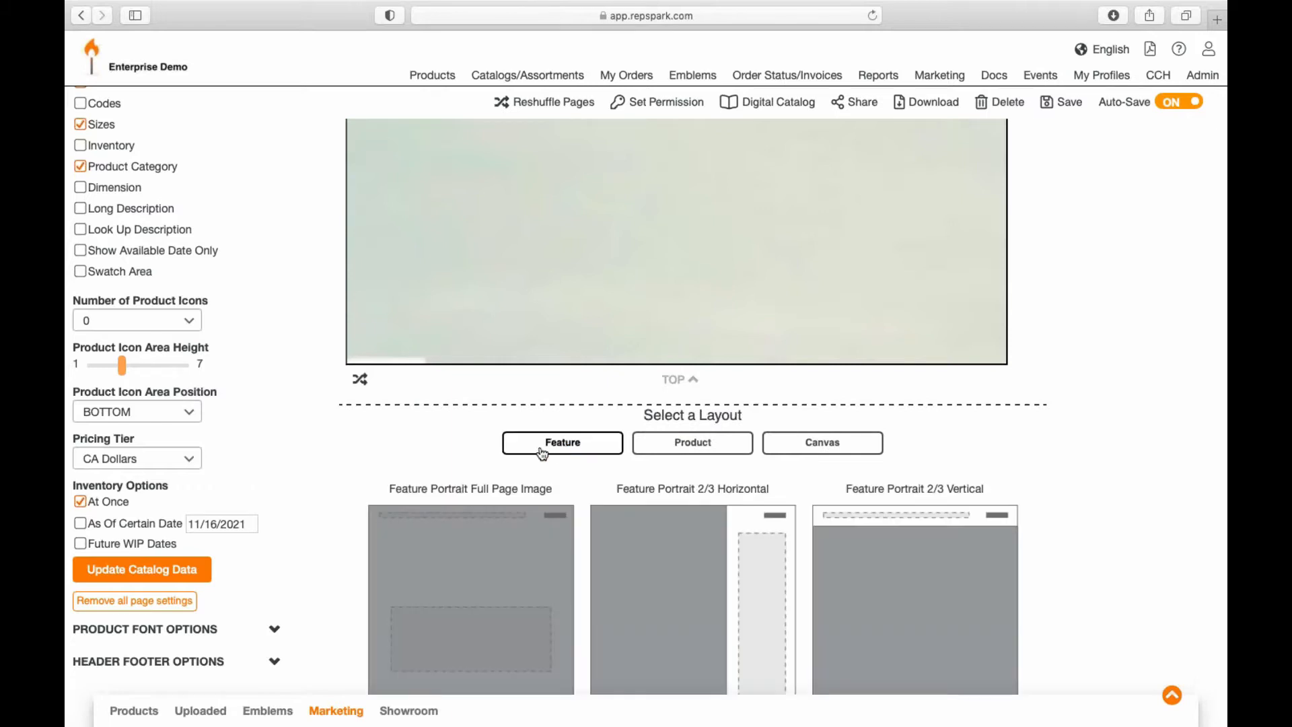
{"action": "scroll", "coordinate": [473, 499], "scroll_direction": "down", "scroll_amount": 4}
{"action": "left_click", "coordinate": [473, 492]}
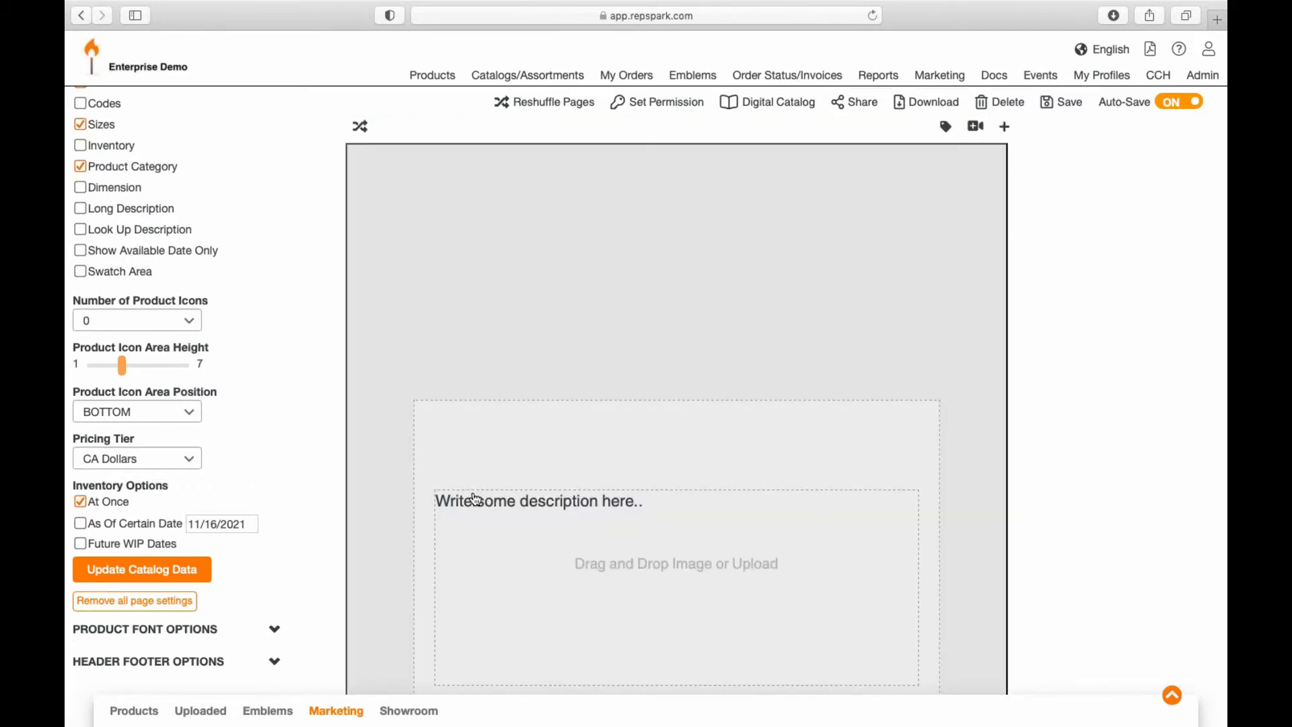
{"action": "scroll", "coordinate": [473, 438], "scroll_direction": "down", "scroll_amount": 5}
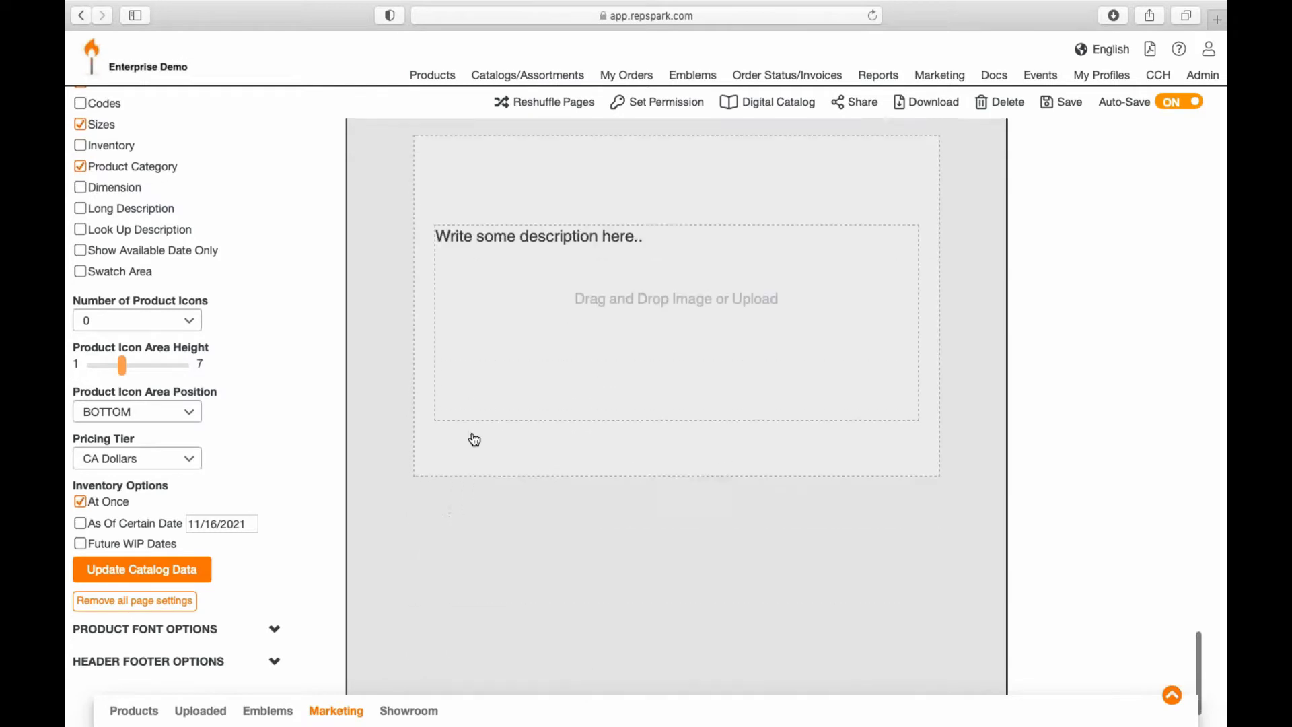
{"action": "left_click", "coordinate": [350, 709]}
{"action": "scroll", "coordinate": [621, 535], "scroll_direction": "down", "scroll_amount": 5}
{"action": "left_click_drag", "start_coordinate": [499, 518], "coordinate": [733, 187]}
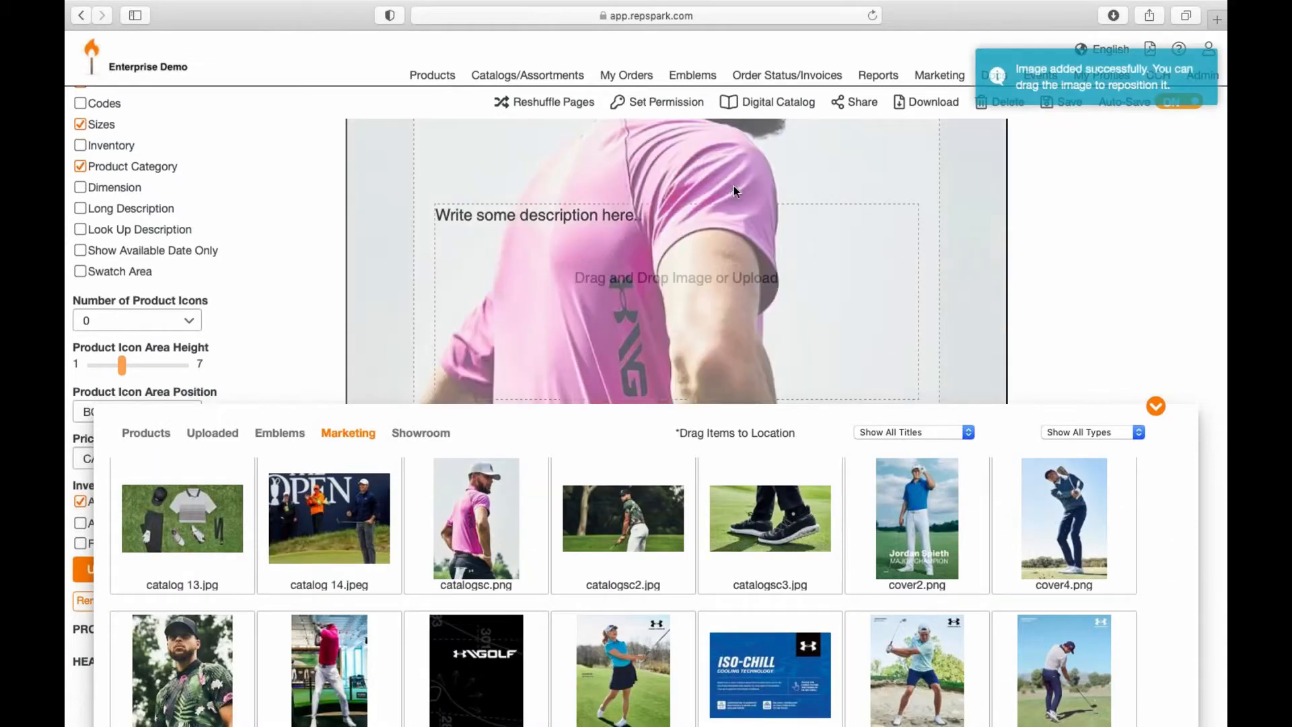
{"action": "left_click", "coordinate": [1156, 409]}
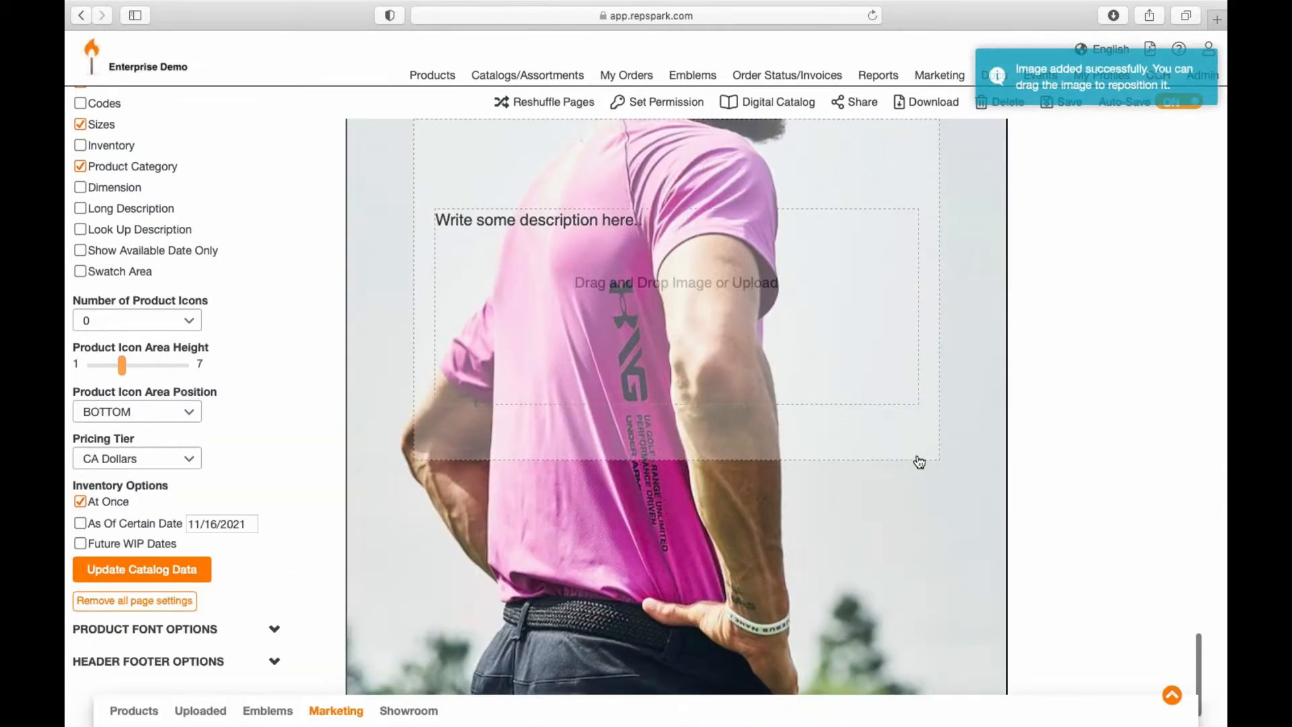
{"action": "scroll", "coordinate": [920, 462], "scroll_direction": "up", "scroll_amount": 6}
{"action": "scroll", "coordinate": [920, 462], "scroll_direction": "down", "scroll_amount": 2}
{"action": "scroll", "coordinate": [918, 462], "scroll_direction": "up", "scroll_amount": 3}
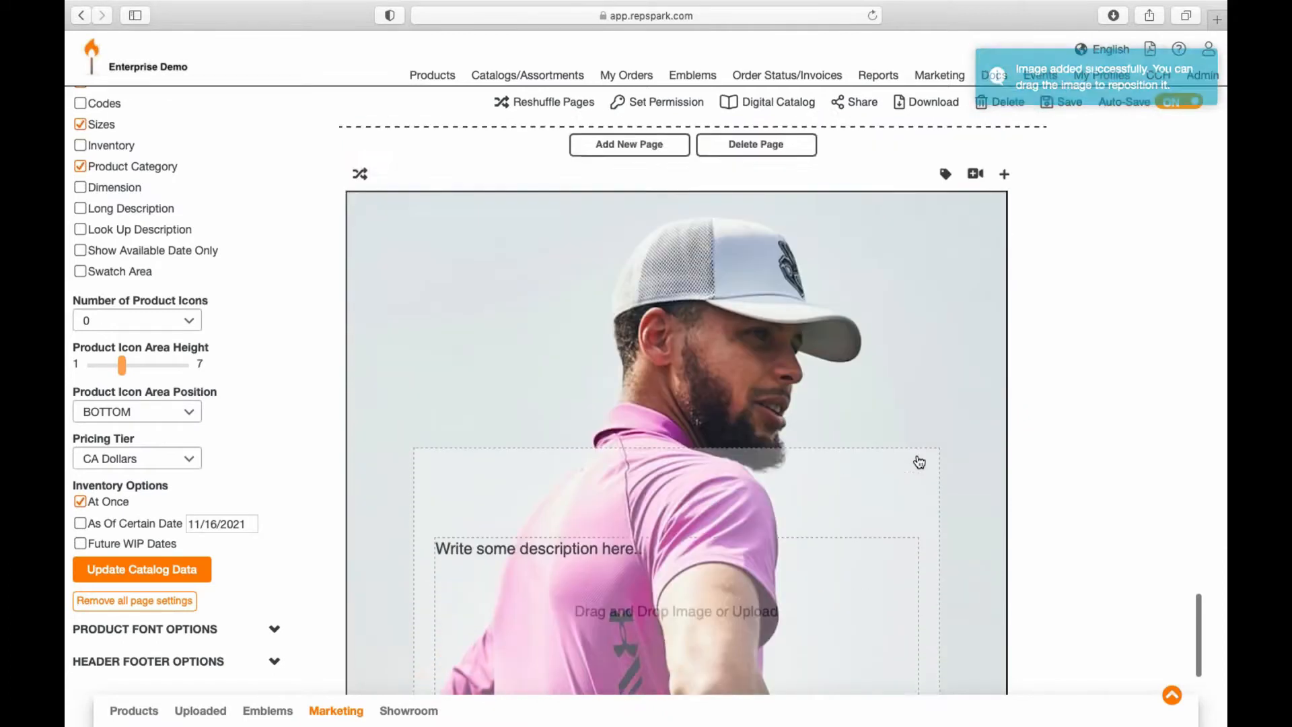
{"action": "left_click", "coordinate": [942, 244]}
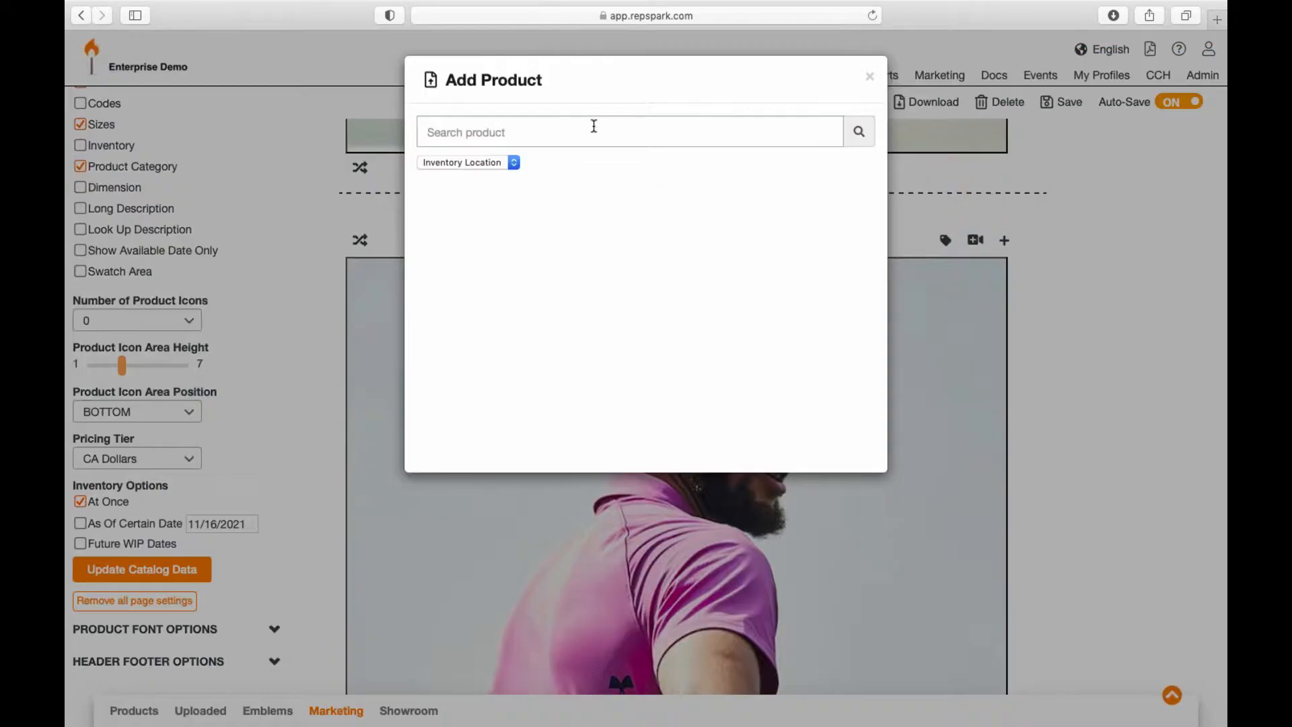
Step: Tag the golfer's cap with a 'hat' product from the California - CA inventory
{"action": "left_click", "coordinate": [595, 128]}
{"action": "type", "text": "hat"}
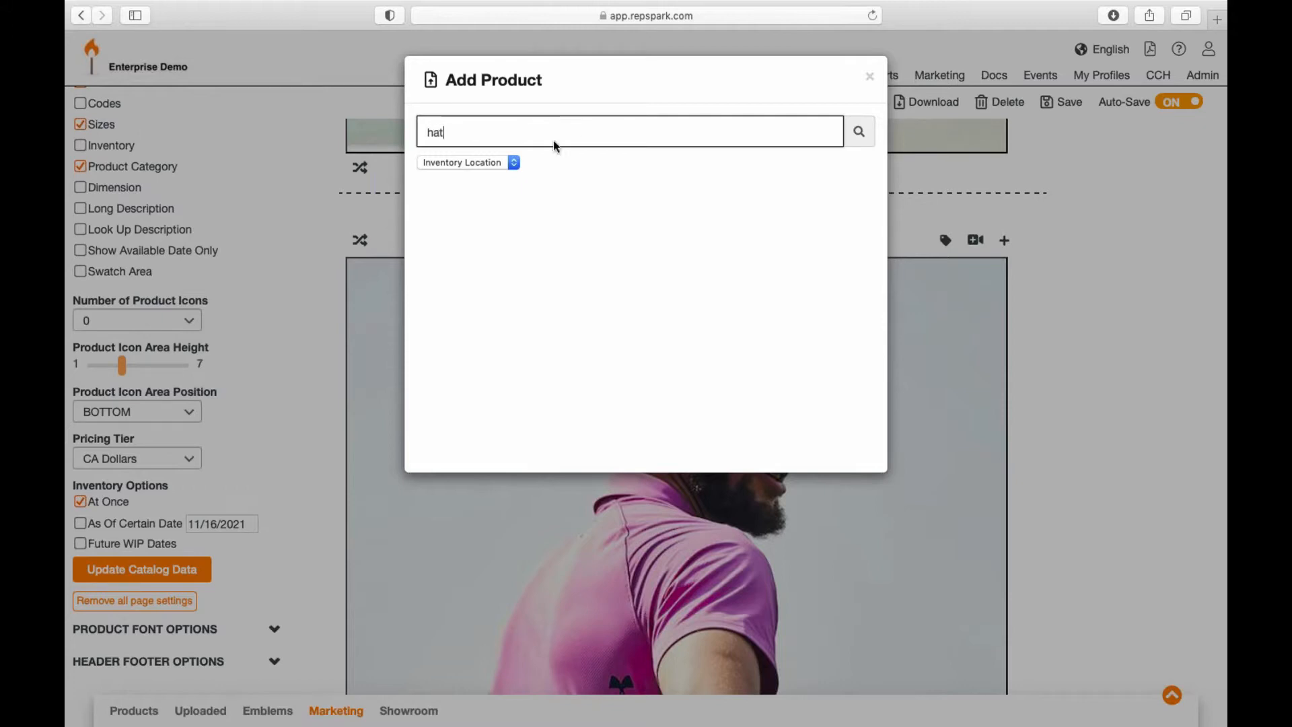
{"action": "left_click", "coordinate": [860, 138]}
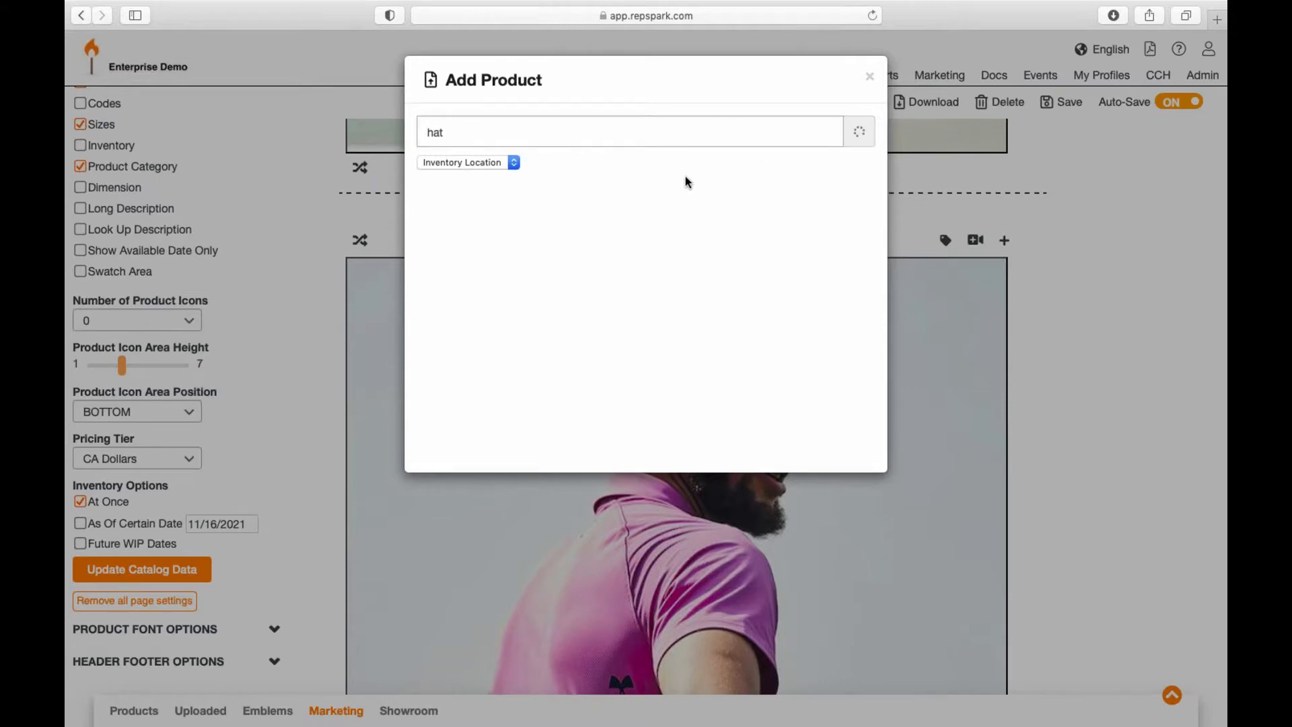
{"action": "left_click", "coordinate": [491, 165]}
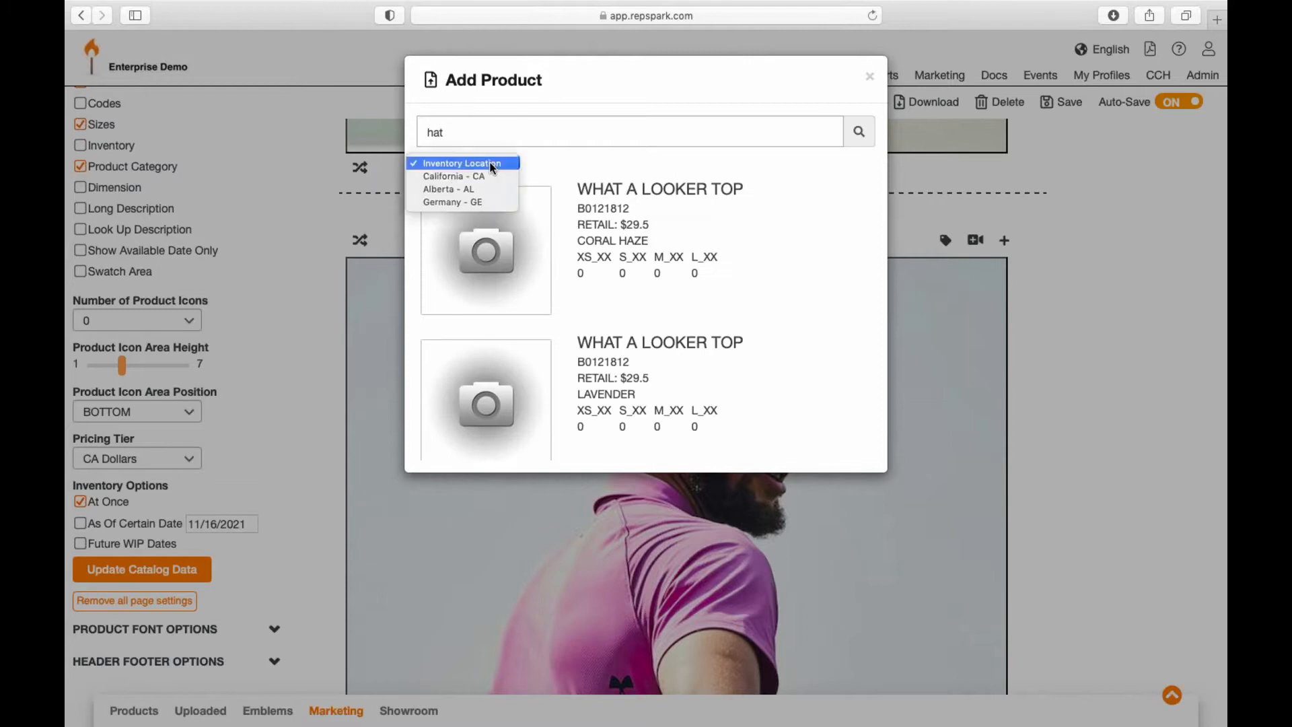
{"action": "left_click", "coordinate": [496, 172]}
{"action": "scroll", "coordinate": [585, 232], "scroll_direction": "down", "scroll_amount": 3}
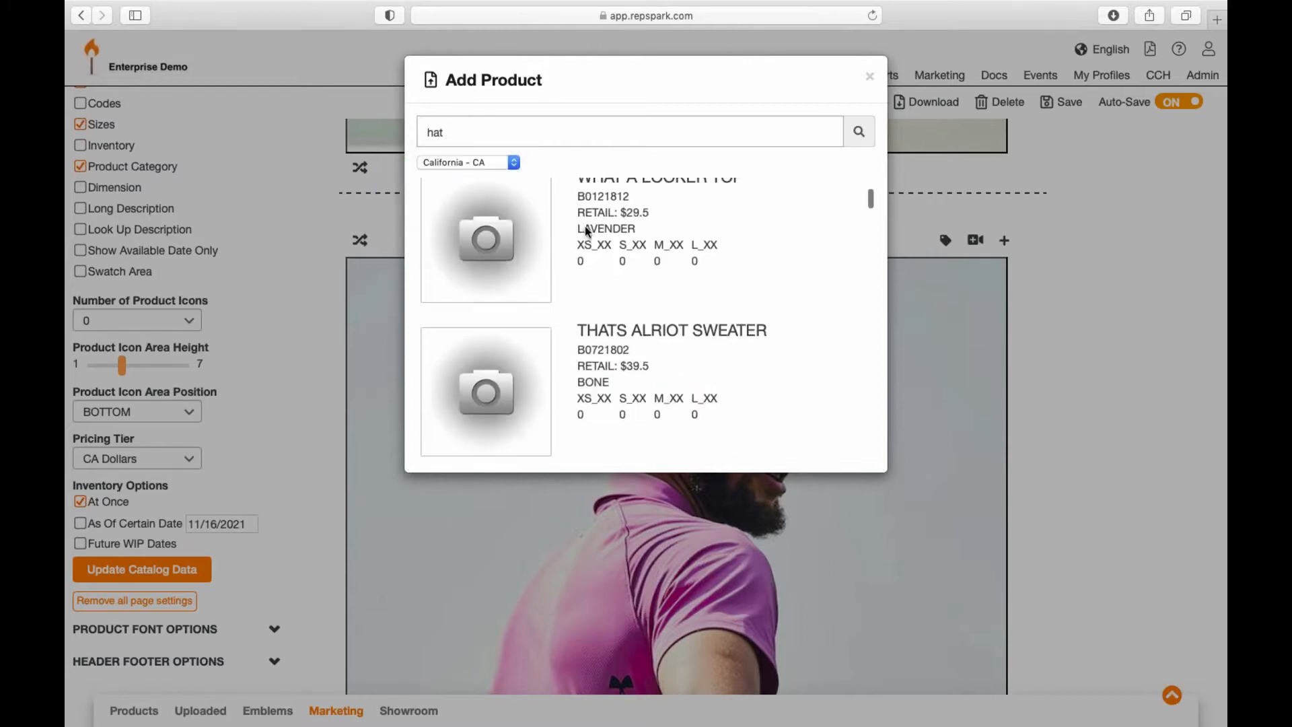
{"action": "left_click", "coordinate": [513, 376]}
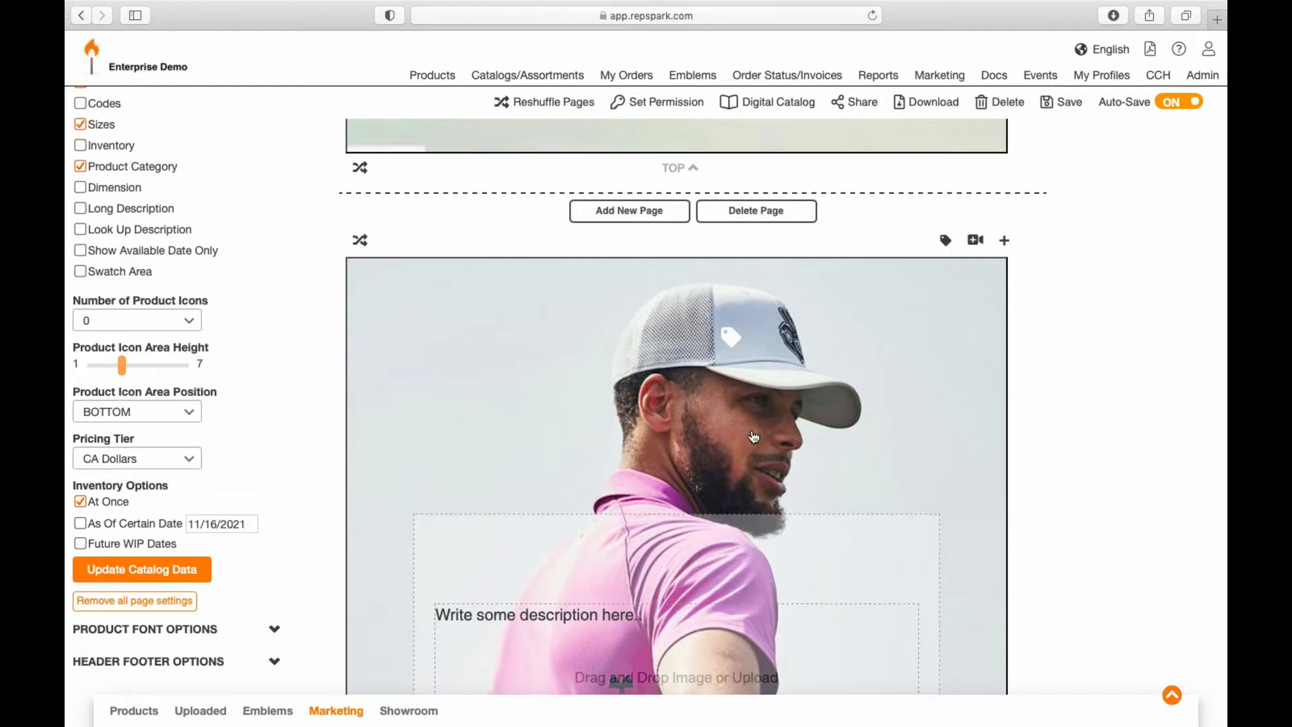
{"action": "scroll", "coordinate": [754, 437], "scroll_direction": "down", "scroll_amount": 7}
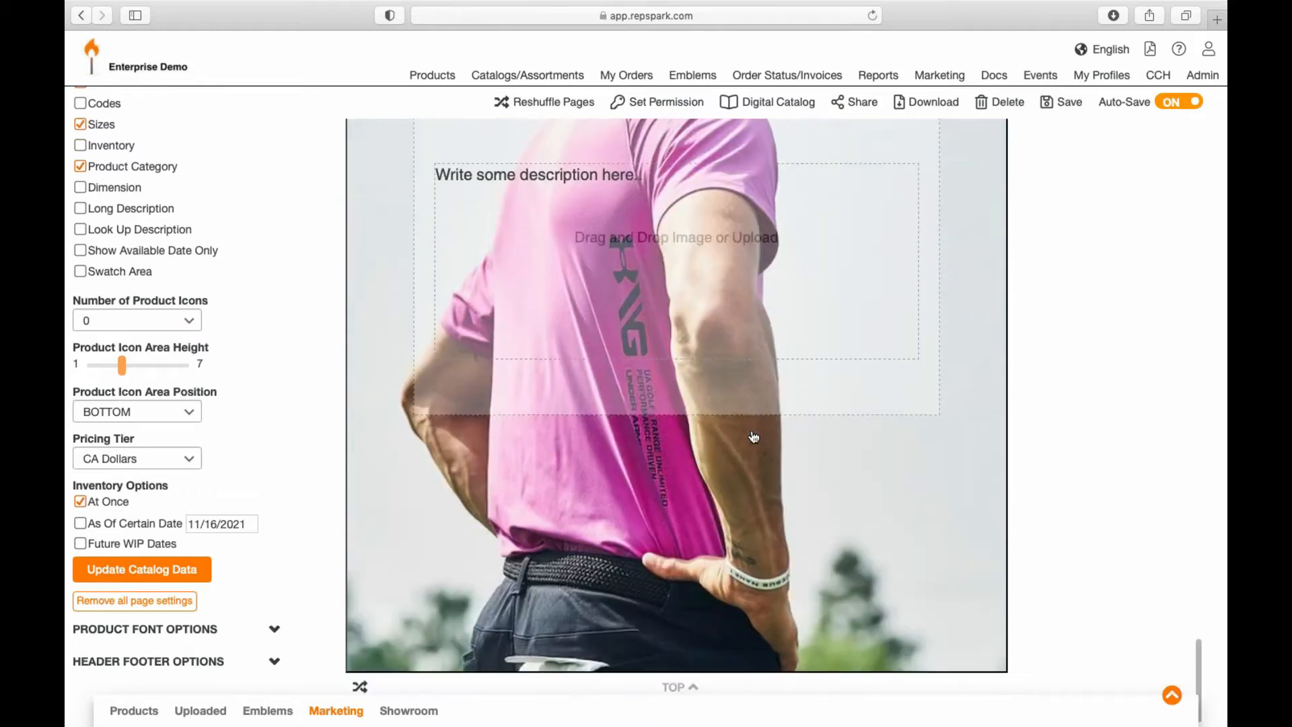
{"action": "scroll", "coordinate": [754, 437], "scroll_direction": "up", "scroll_amount": 15}
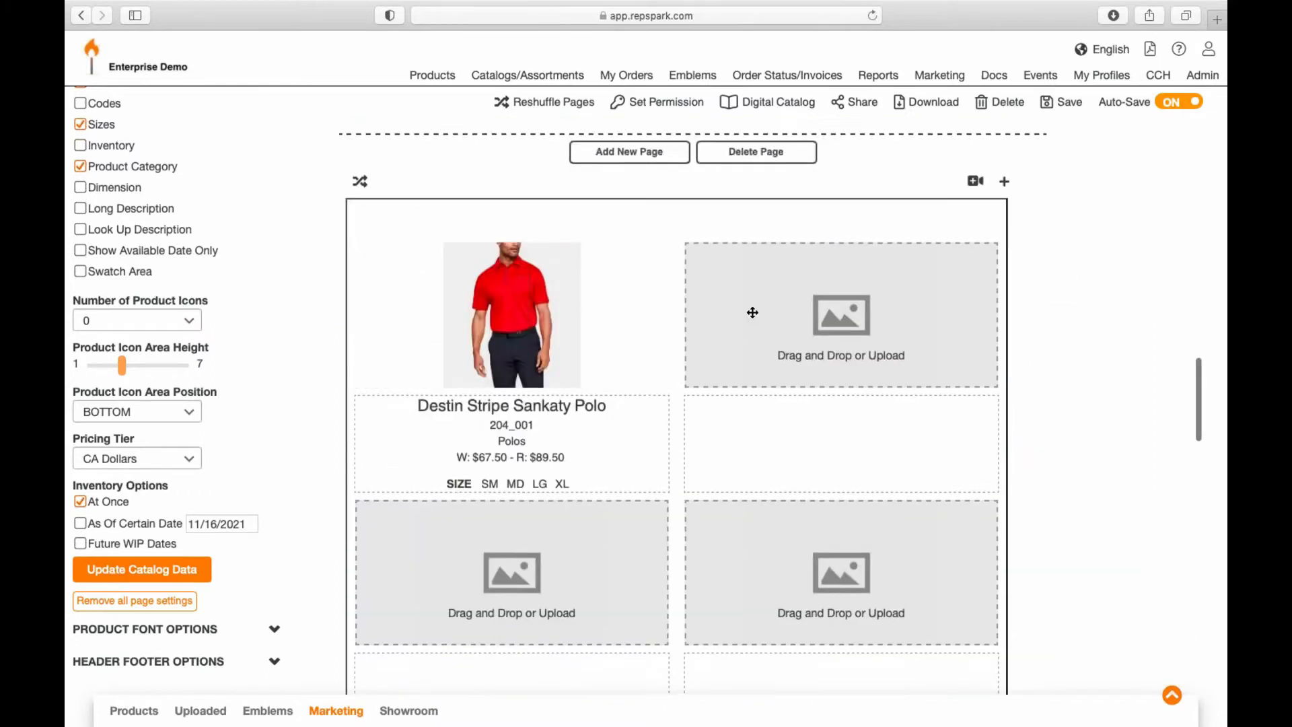
{"action": "scroll", "coordinate": [752, 312], "scroll_direction": "up", "scroll_amount": 10}
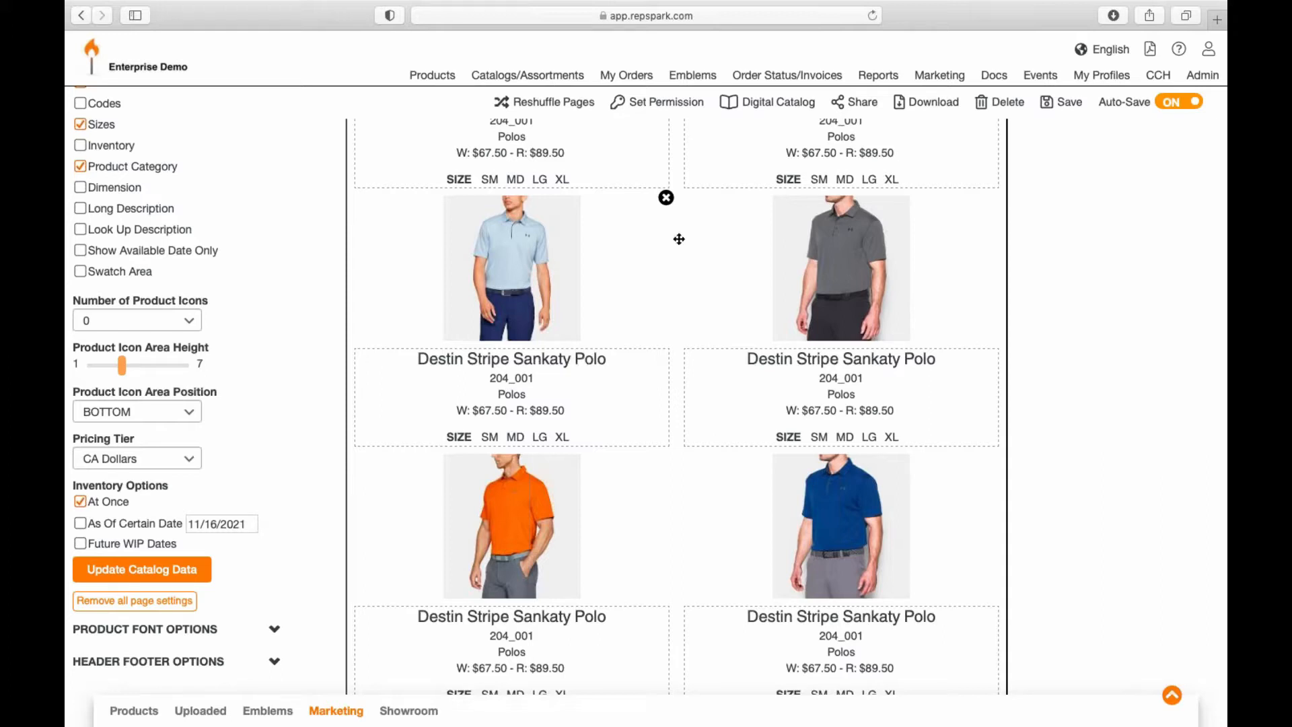
{"action": "scroll", "coordinate": [862, 310], "scroll_direction": "down", "scroll_amount": 10}
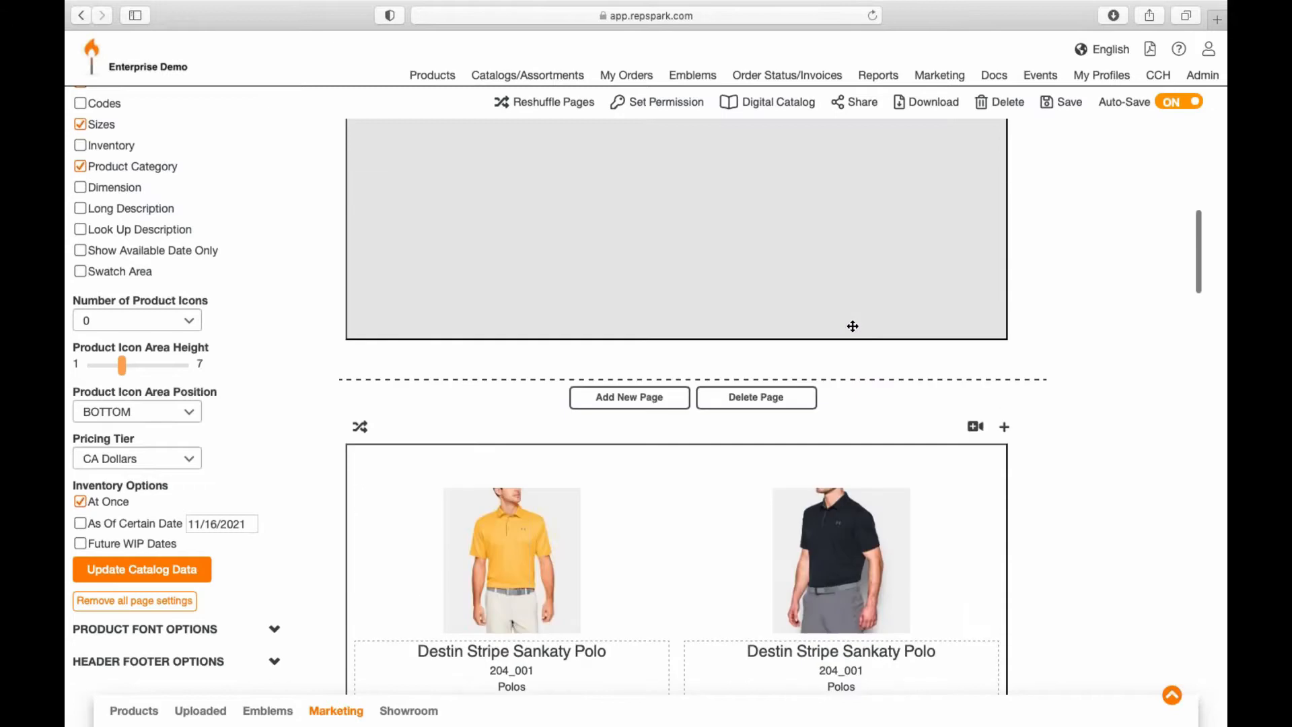
{"action": "scroll", "coordinate": [853, 326], "scroll_direction": "up", "scroll_amount": 6}
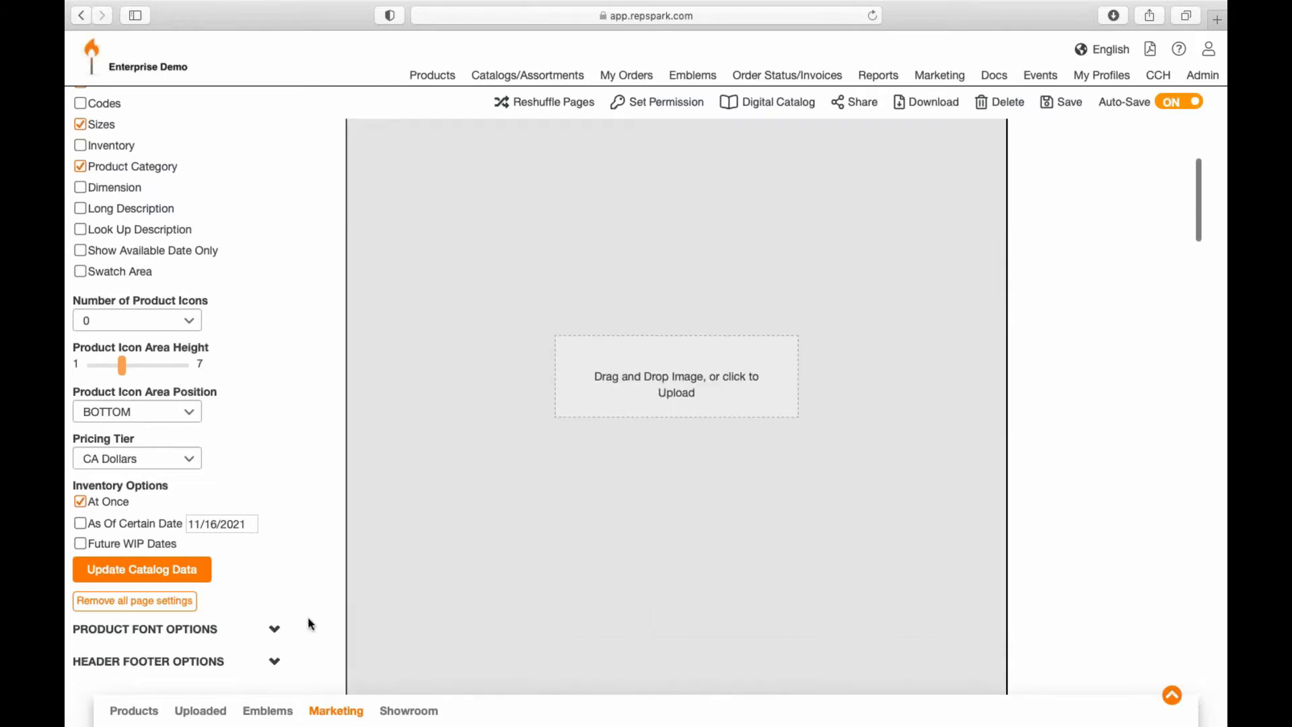
Step: Place the pink-shirt golfer photo catalogsc.png from Marketing onto the empty page and save the catalog
{"action": "left_click", "coordinate": [335, 711]}
{"action": "left_click_drag", "start_coordinate": [504, 532], "coordinate": [719, 317]}
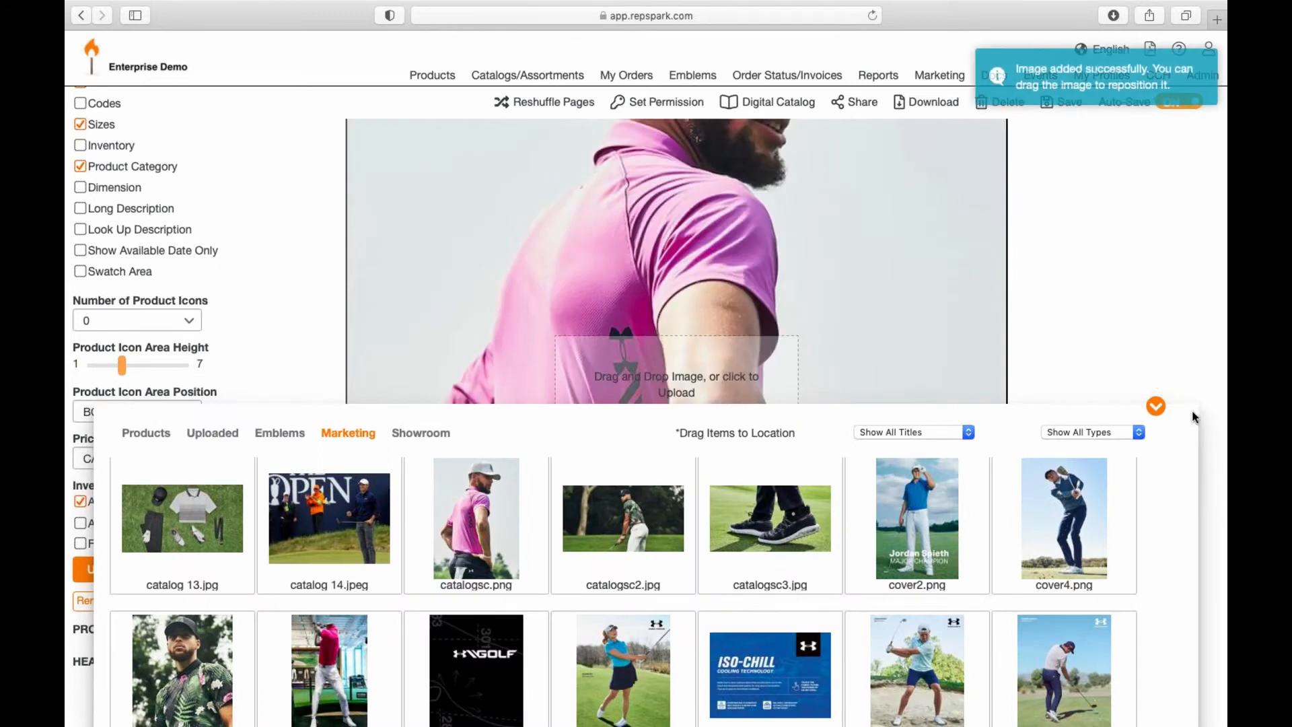
{"action": "left_click", "coordinate": [1158, 407]}
{"action": "scroll", "coordinate": [851, 471], "scroll_direction": "up", "scroll_amount": 3}
{"action": "scroll", "coordinate": [877, 377], "scroll_direction": "down", "scroll_amount": 2}
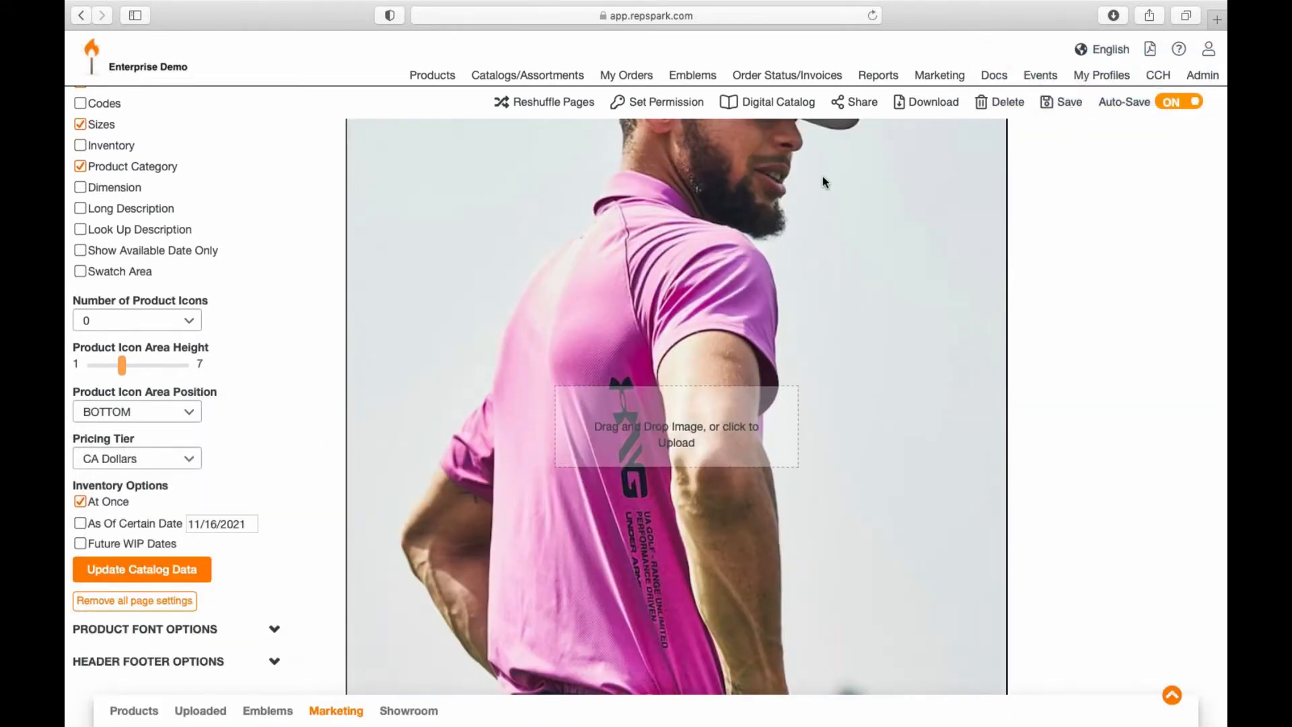
{"action": "left_click", "coordinate": [1070, 105]}
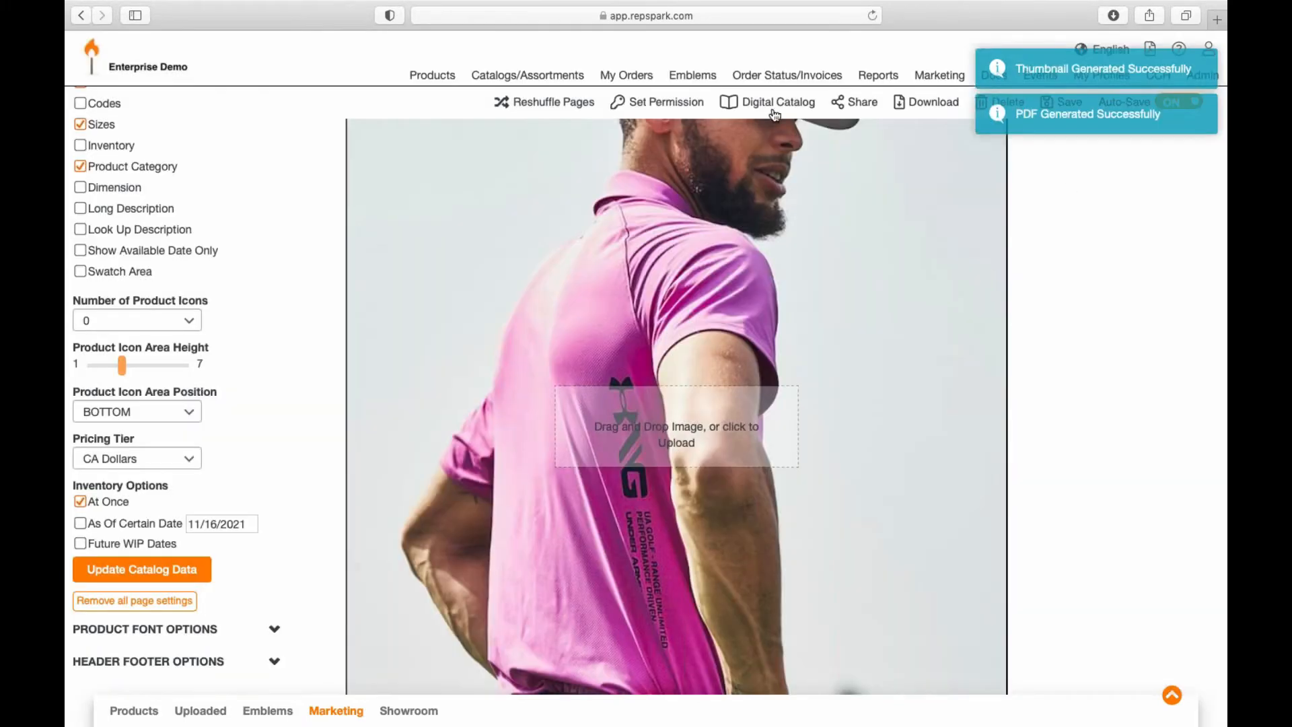
Step: Preview the Stocked catalog as a digital catalog and turn to its product pages
{"action": "left_click", "coordinate": [764, 105]}
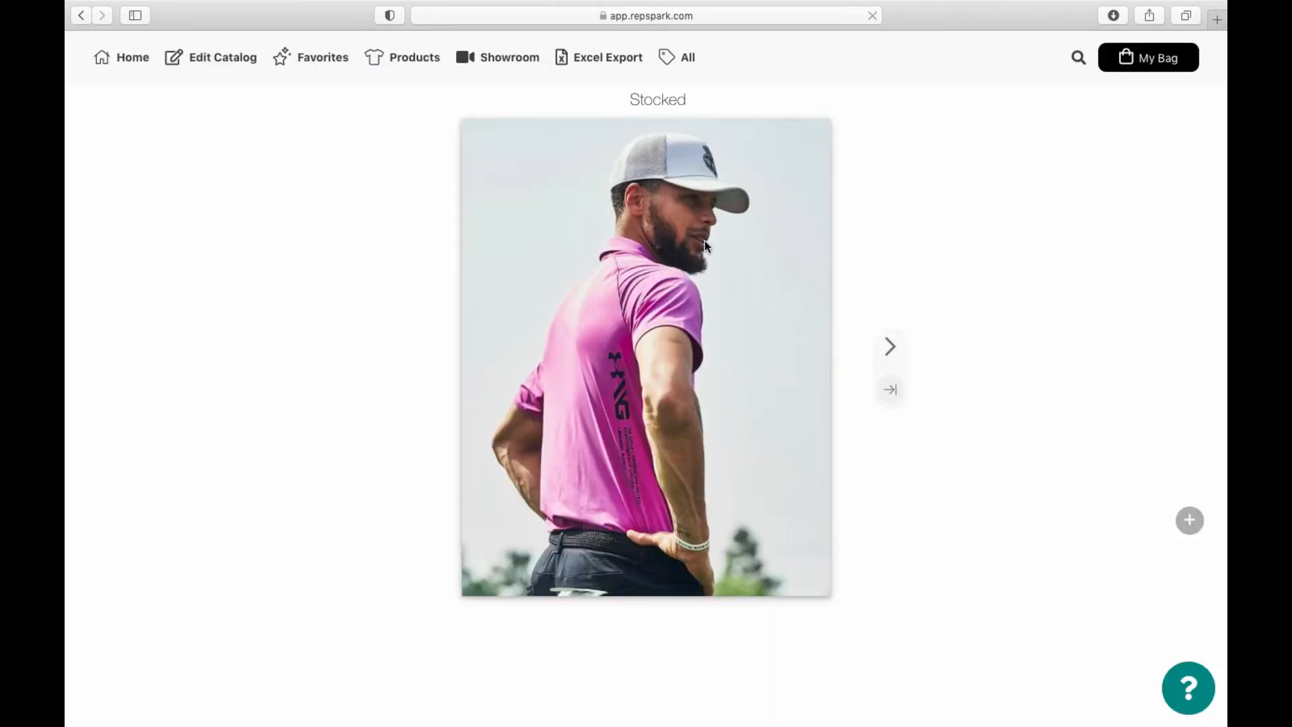
{"action": "left_click", "coordinate": [1192, 523]}
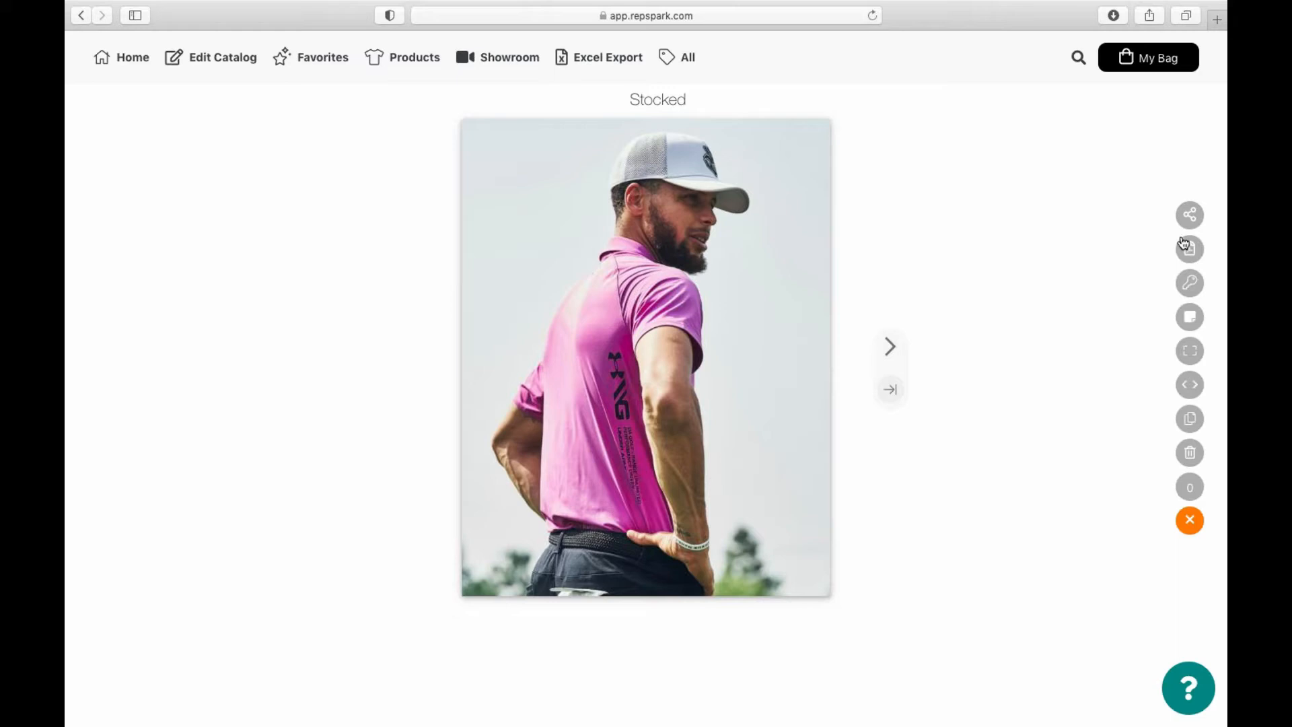
{"action": "left_click", "coordinate": [890, 347]}
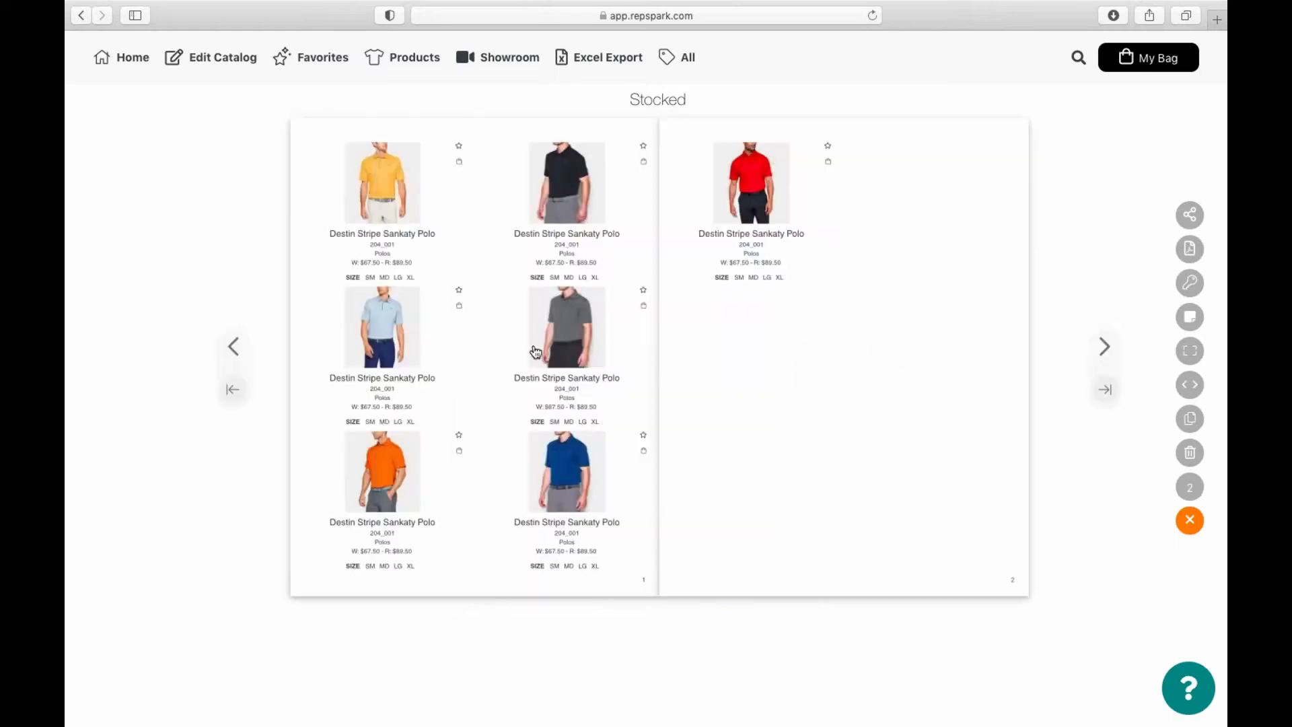
Step: Add the light blue and royal blue polos to a Single Order bag, then return home
{"action": "left_click", "coordinate": [461, 308]}
{"action": "left_click", "coordinate": [536, 265]}
{"action": "left_click", "coordinate": [656, 325]}
{"action": "left_click", "coordinate": [460, 309]}
{"action": "left_click", "coordinate": [642, 453]}
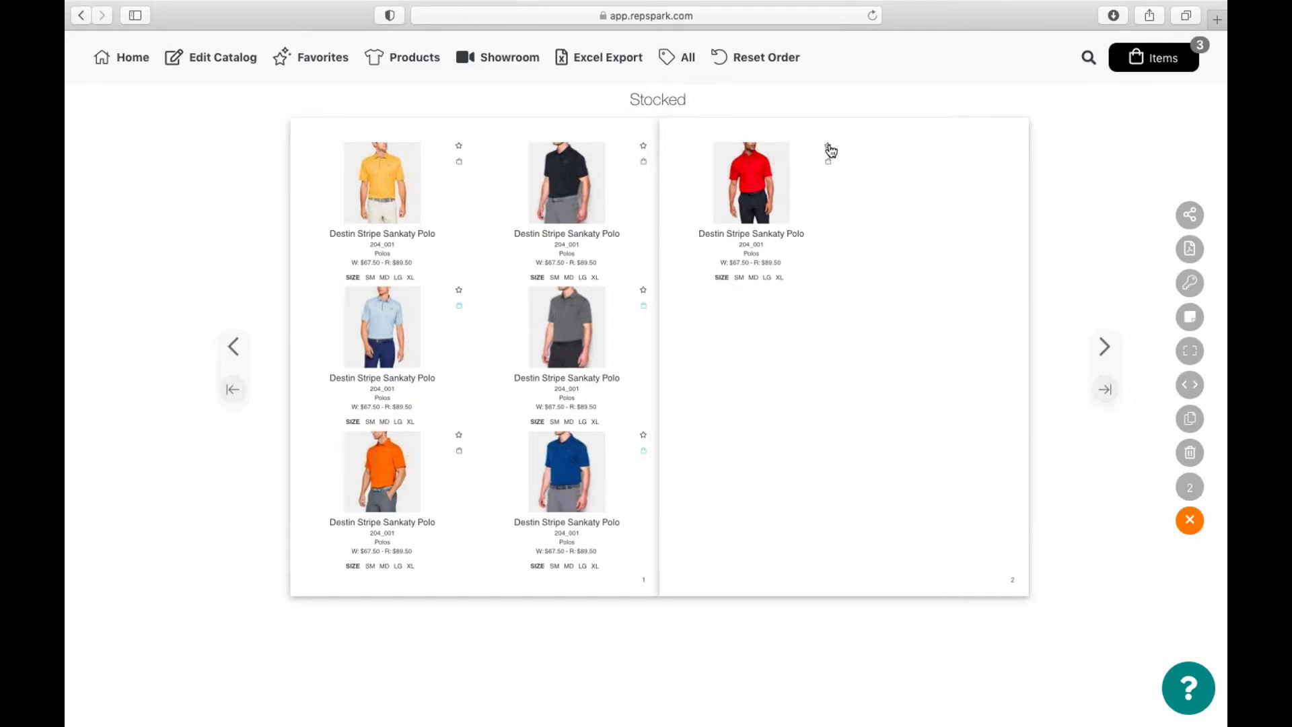
{"action": "left_click", "coordinate": [116, 61]}
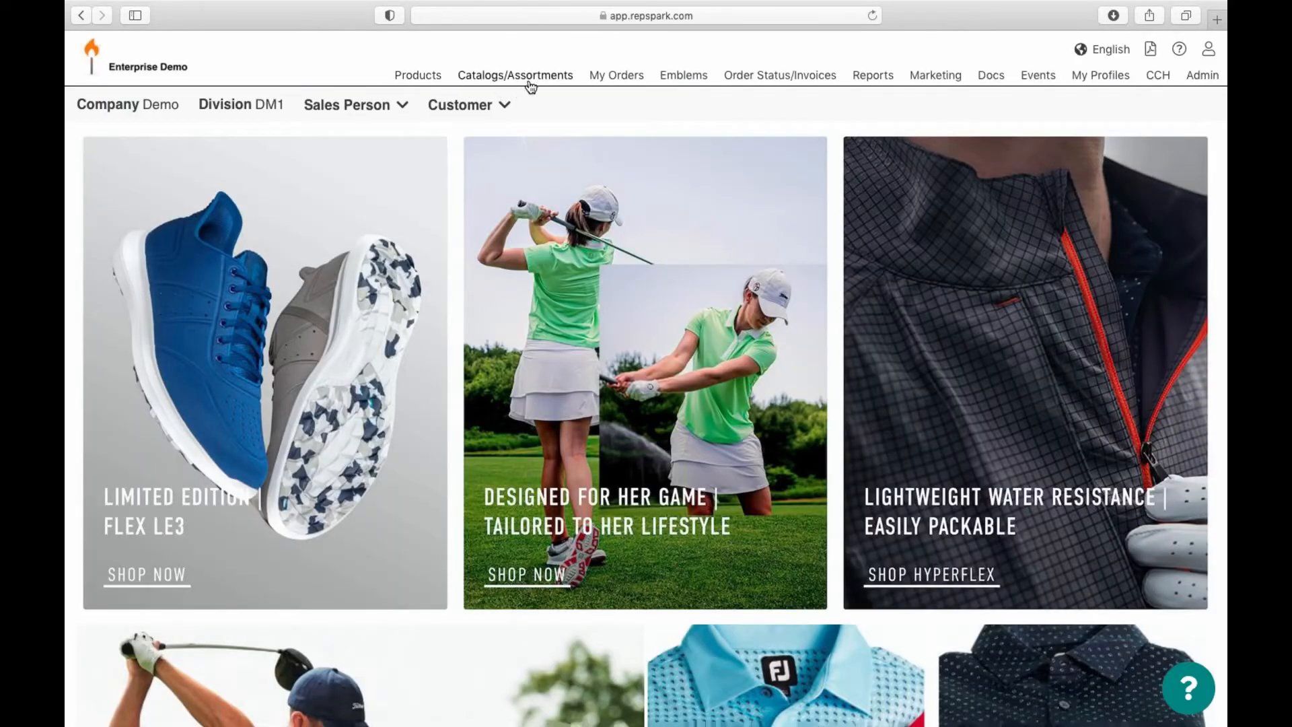
Step: In My Orders, apply the Status filter set to ALL
{"action": "left_click", "coordinate": [620, 84]}
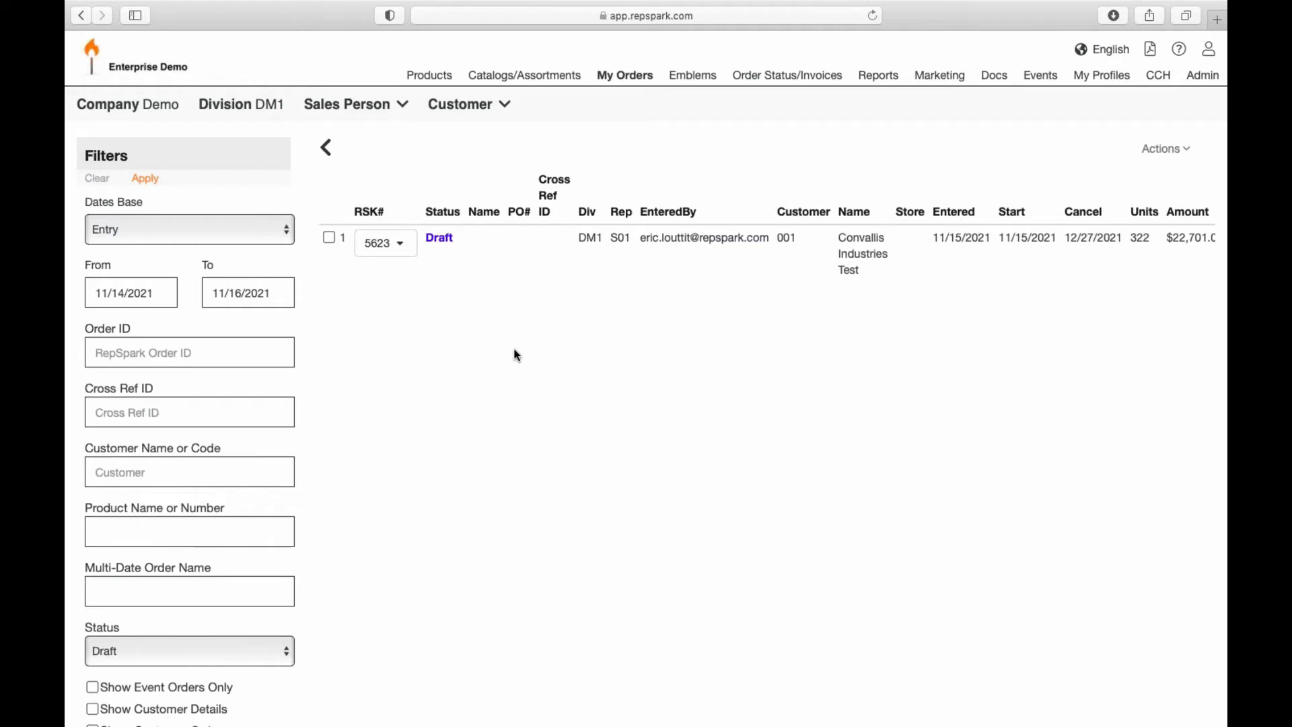
{"action": "left_click", "coordinate": [222, 649]}
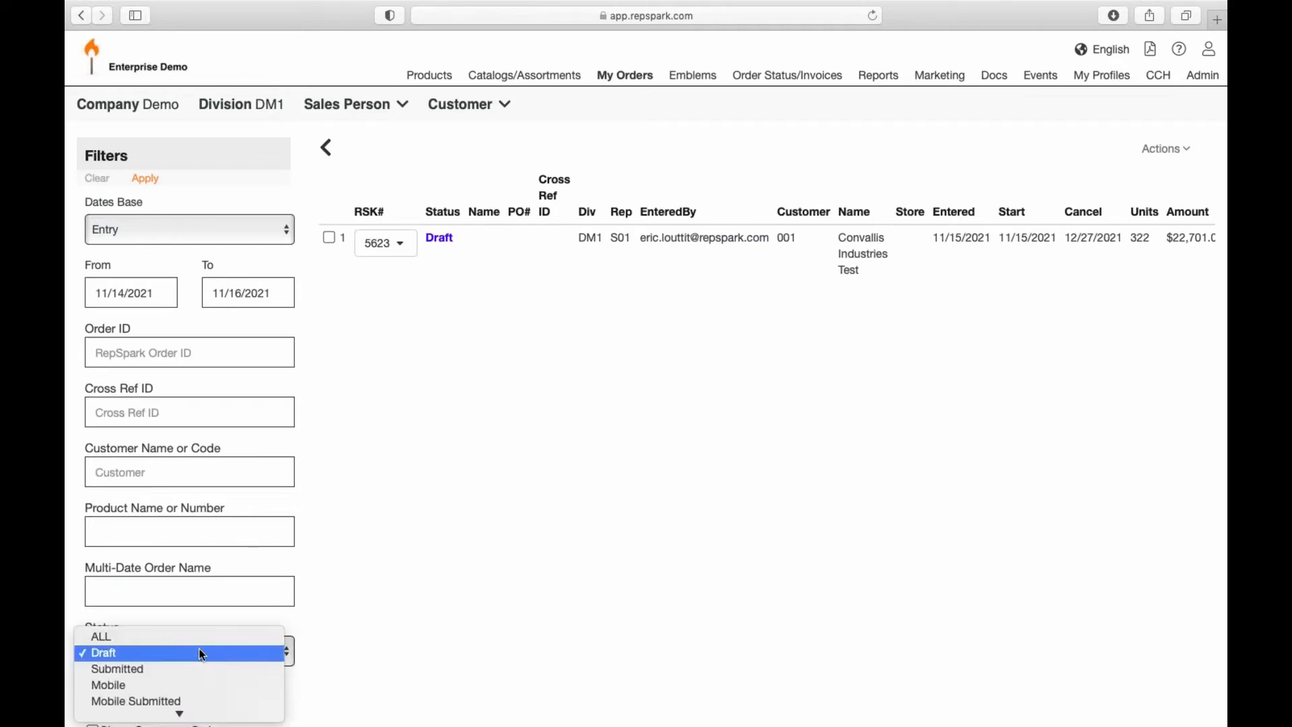
{"action": "left_click", "coordinate": [204, 635]}
{"action": "left_click", "coordinate": [150, 187]}
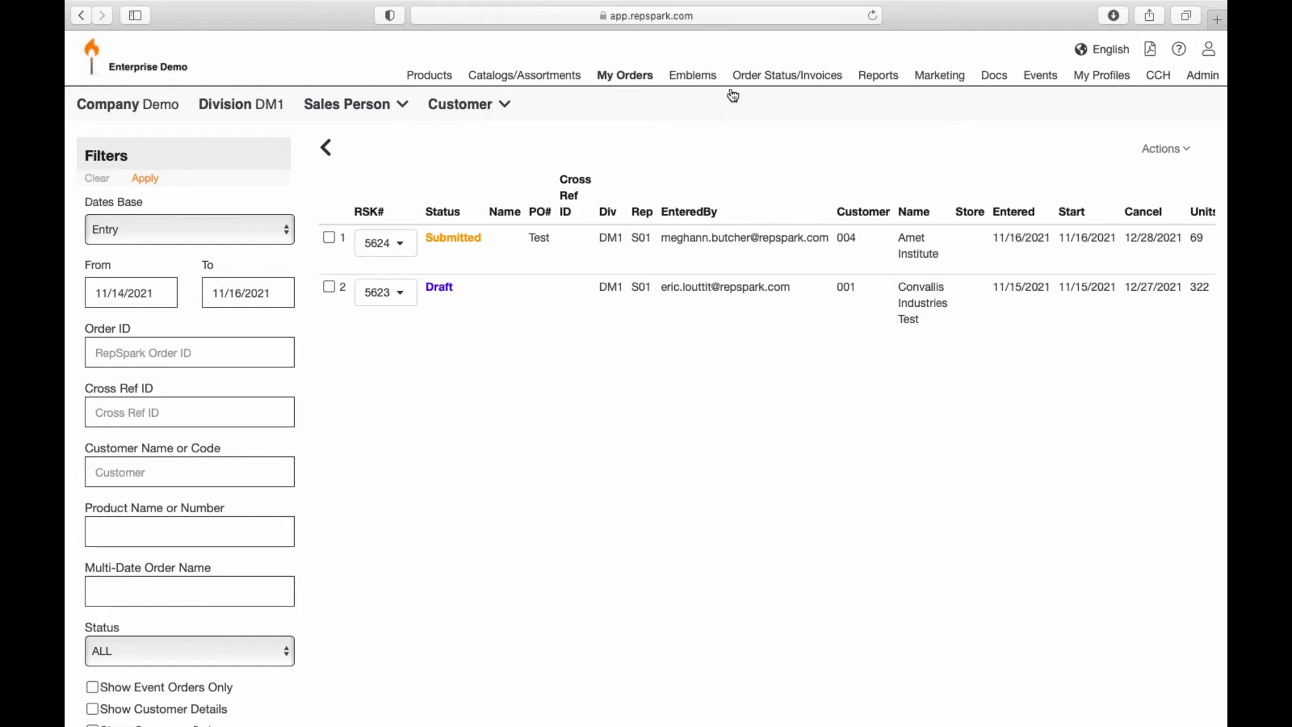
Step: Open the Customer Dashboard under Order Status/Invoices and select sales person S01
{"action": "left_click", "coordinate": [773, 78]}
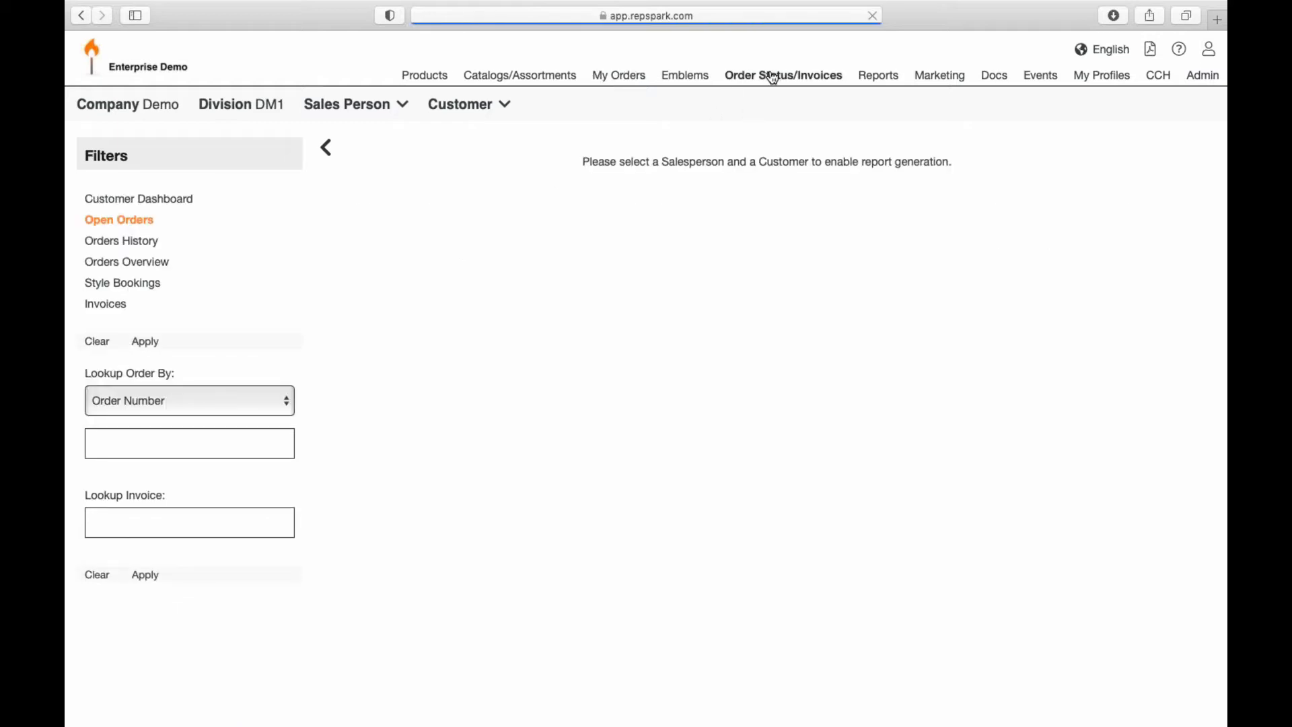
{"action": "left_click", "coordinate": [181, 201]}
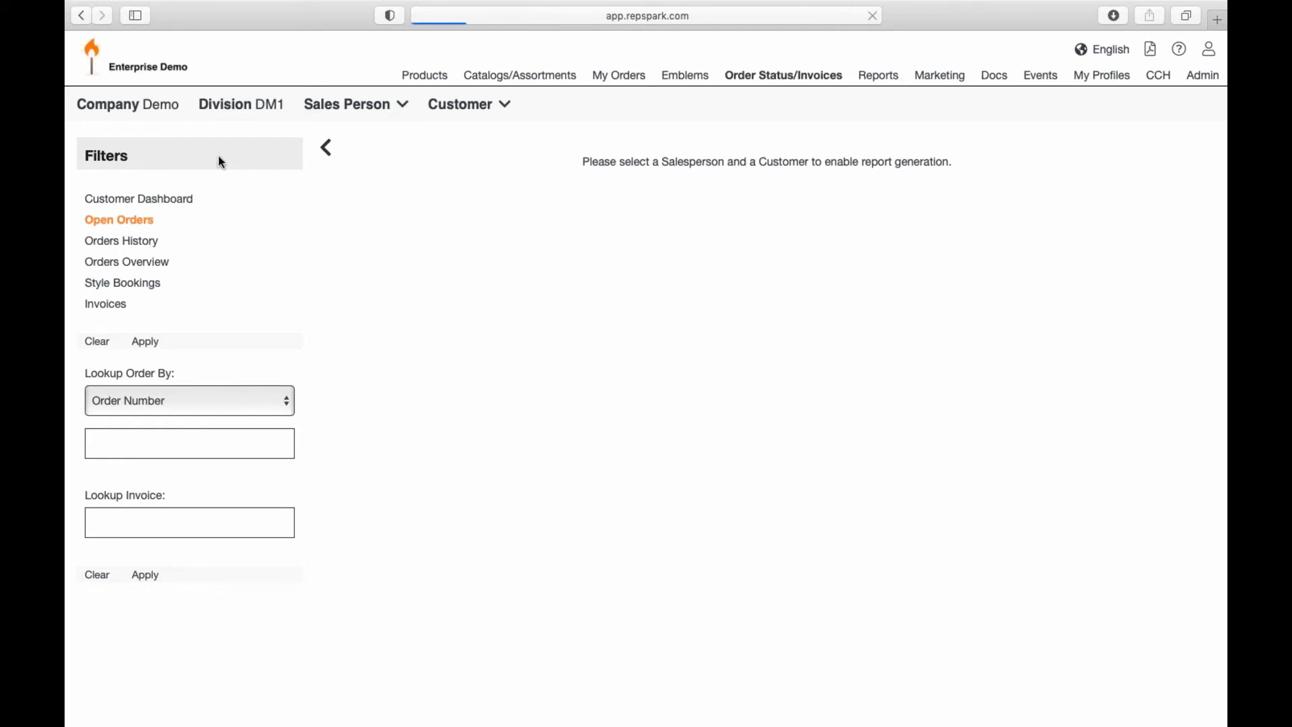
{"action": "left_click", "coordinate": [403, 104]}
{"action": "left_click", "coordinate": [387, 144]}
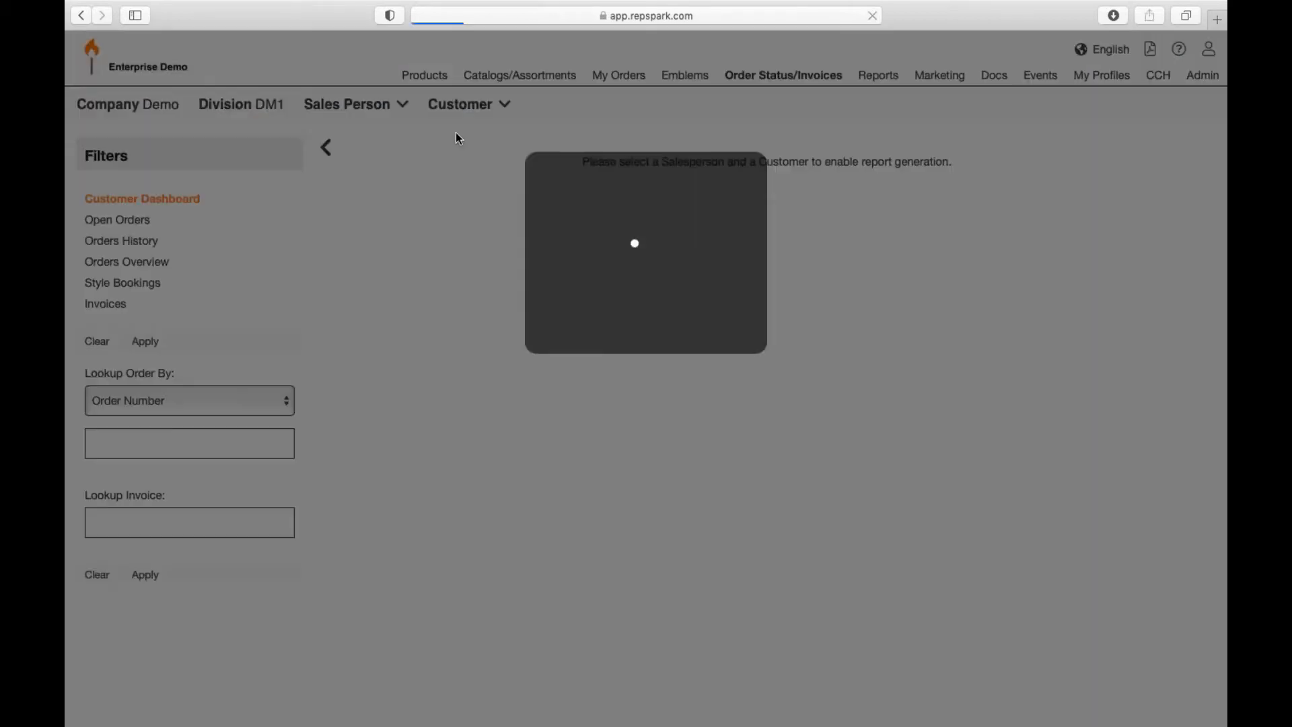
Step: Pick customer Amet Institute from the A listing and view its open orders
{"action": "left_click", "coordinate": [534, 107]}
{"action": "left_click", "coordinate": [799, 160]}
{"action": "left_click", "coordinate": [828, 257]}
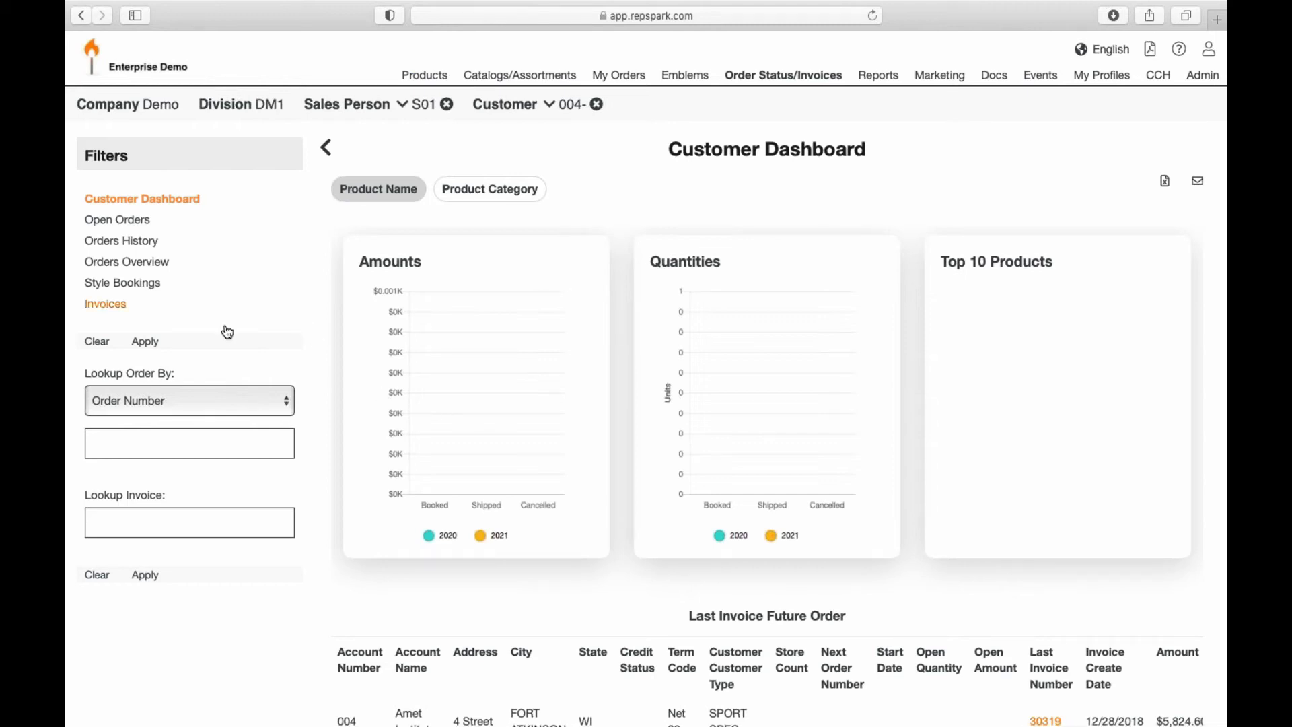
{"action": "left_click", "coordinate": [132, 225]}
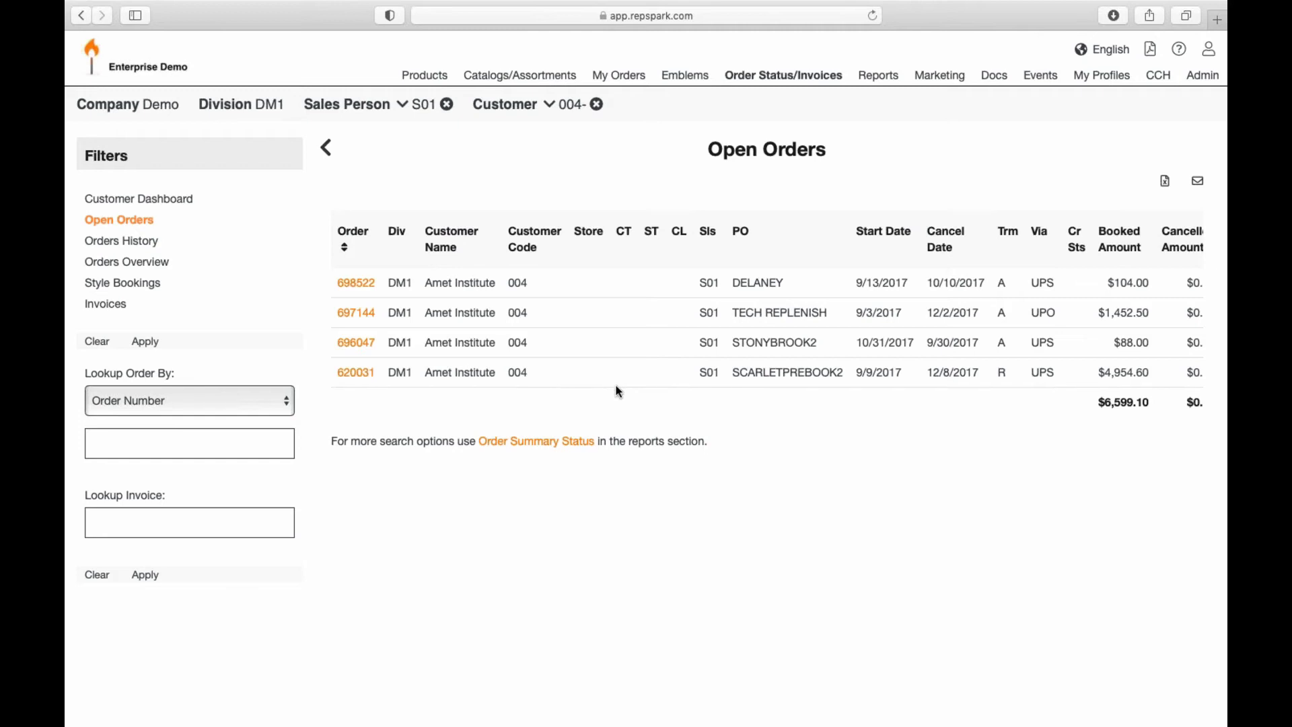
Step: Return to the Products listing showing California warehouse polos
{"action": "left_click", "coordinate": [442, 84]}
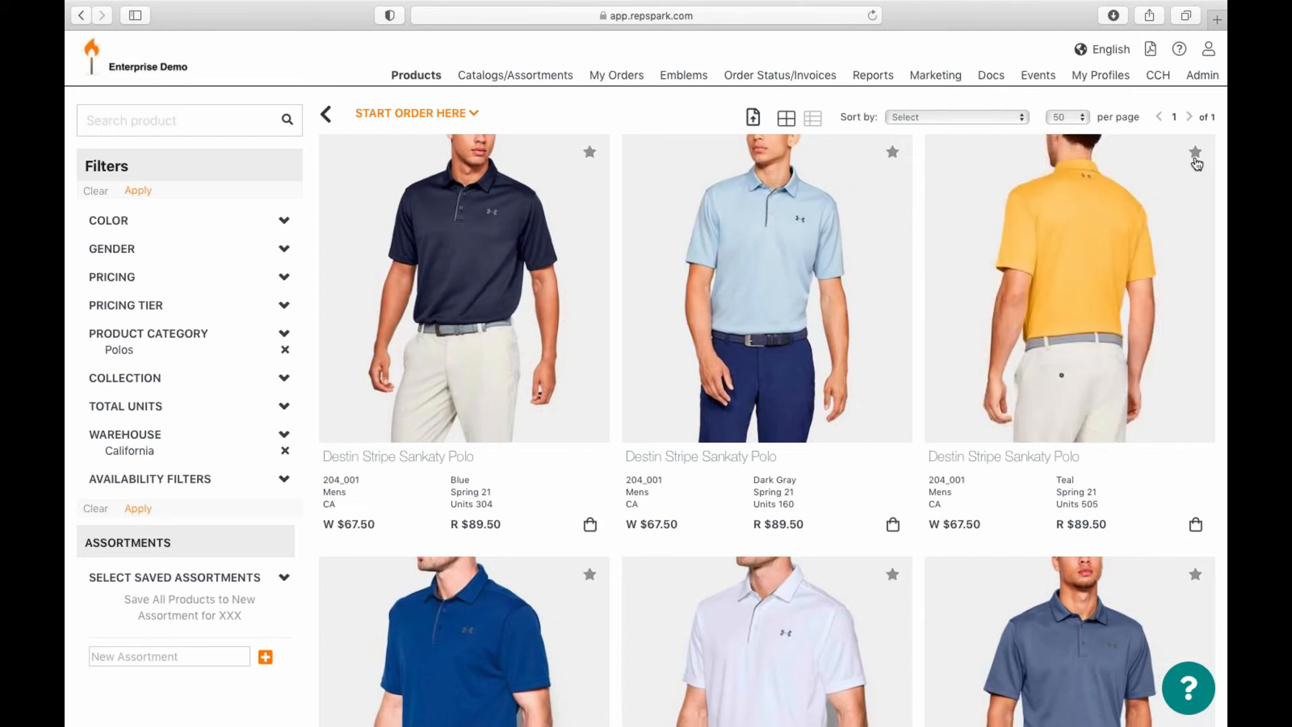
Step: Open See All My Brands from the profile menu and search the brands for 'golf'
{"action": "left_click", "coordinate": [1209, 49]}
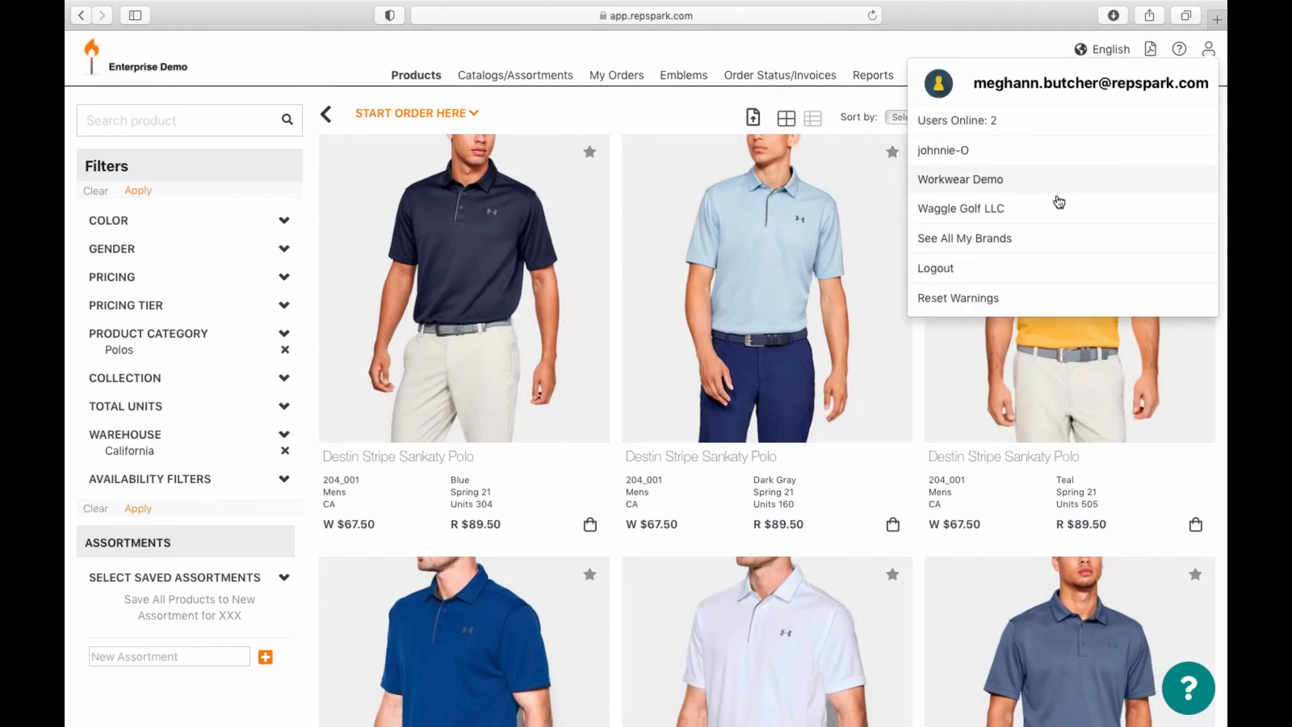
{"action": "left_click", "coordinate": [983, 246]}
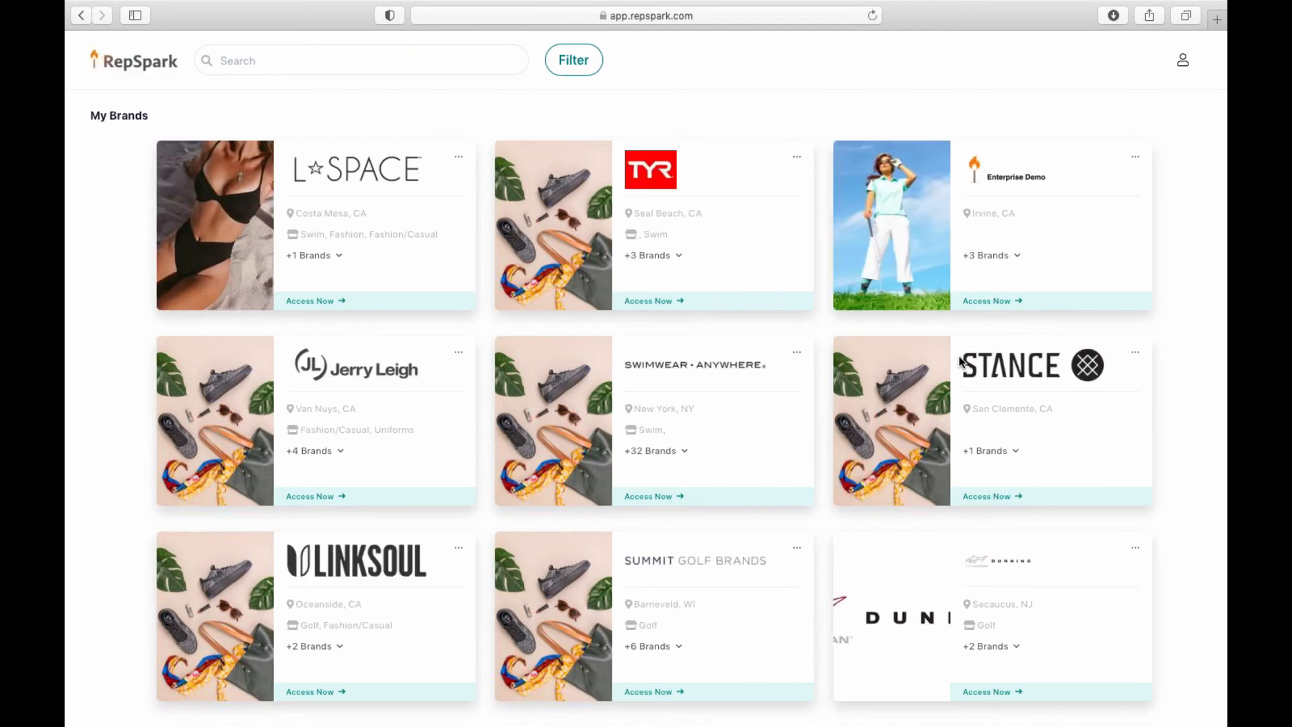
{"action": "left_click", "coordinate": [455, 60]}
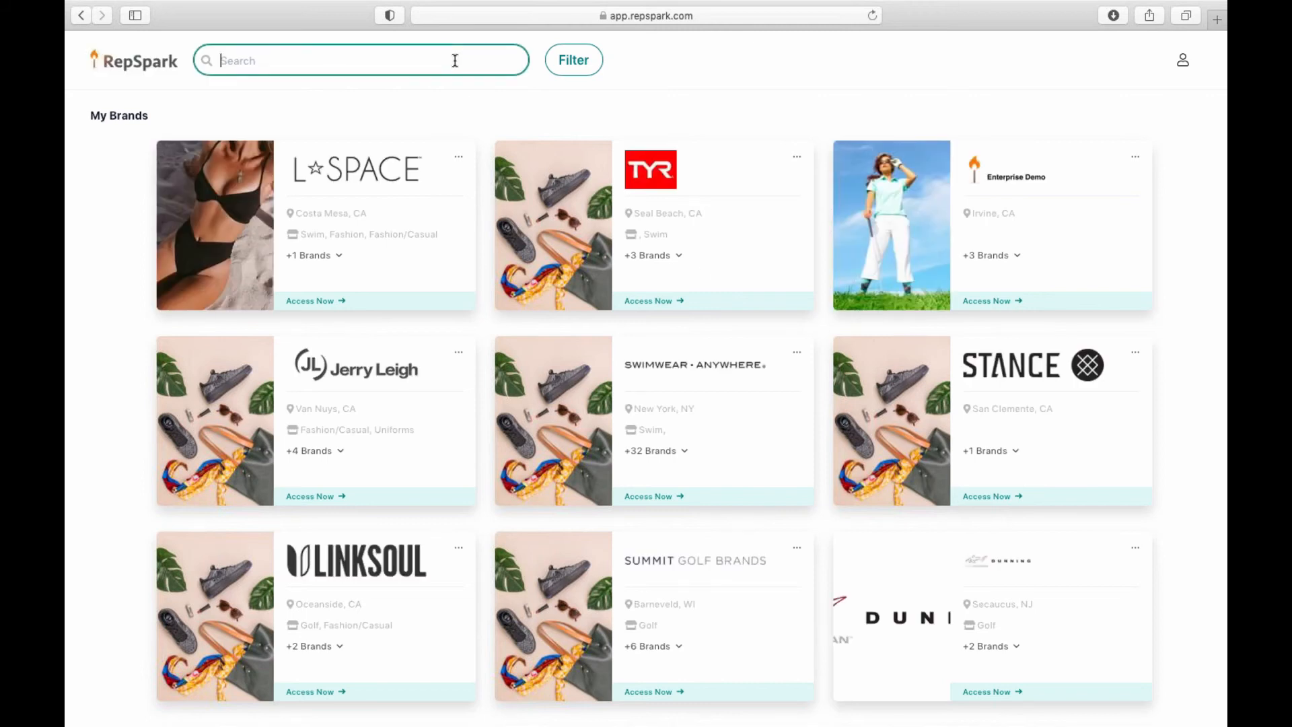
{"action": "type", "text": "golf"}
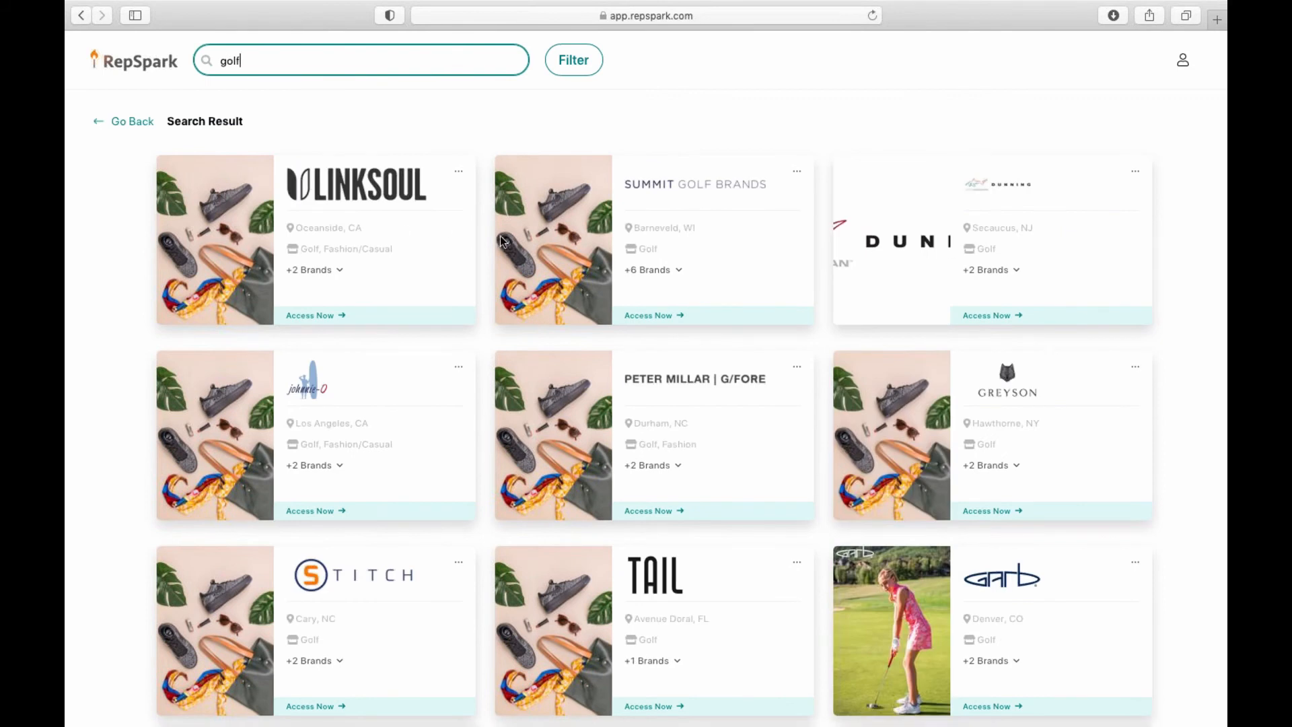
{"action": "scroll", "coordinate": [501, 241], "scroll_direction": "down", "scroll_amount": 2}
{"action": "scroll", "coordinate": [501, 241], "scroll_direction": "up", "scroll_amount": 2}
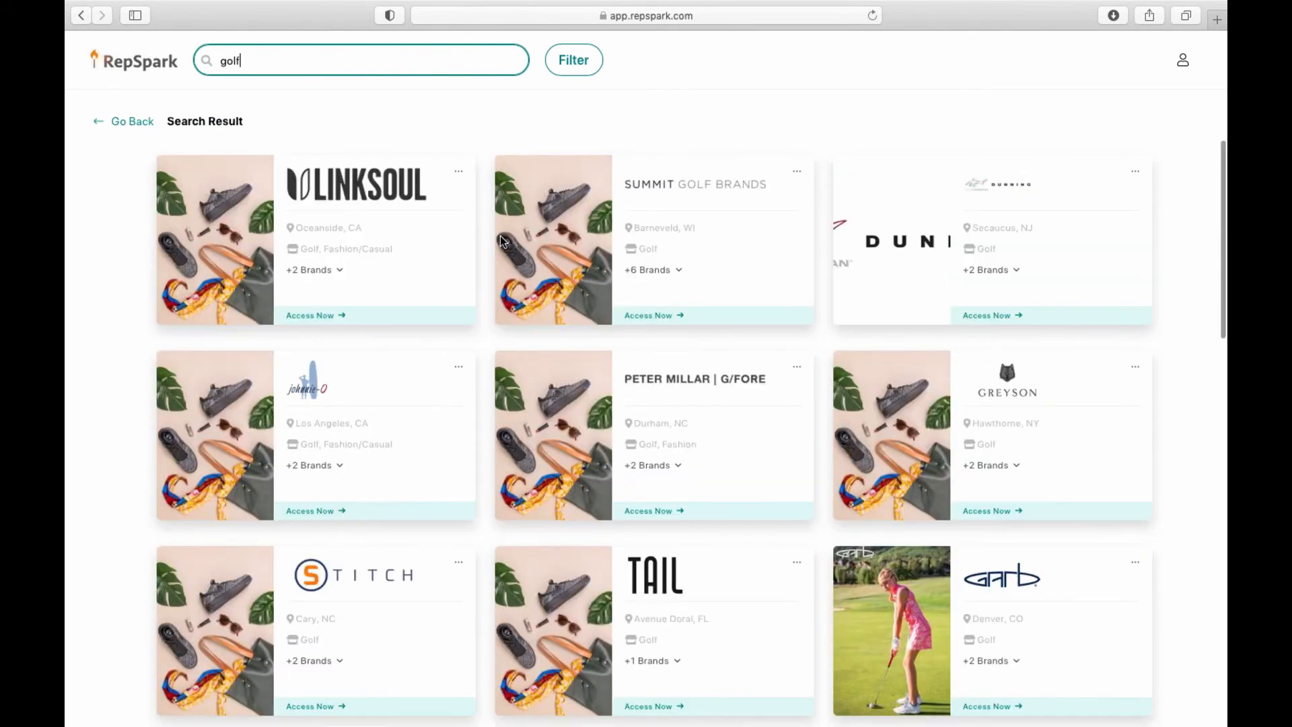